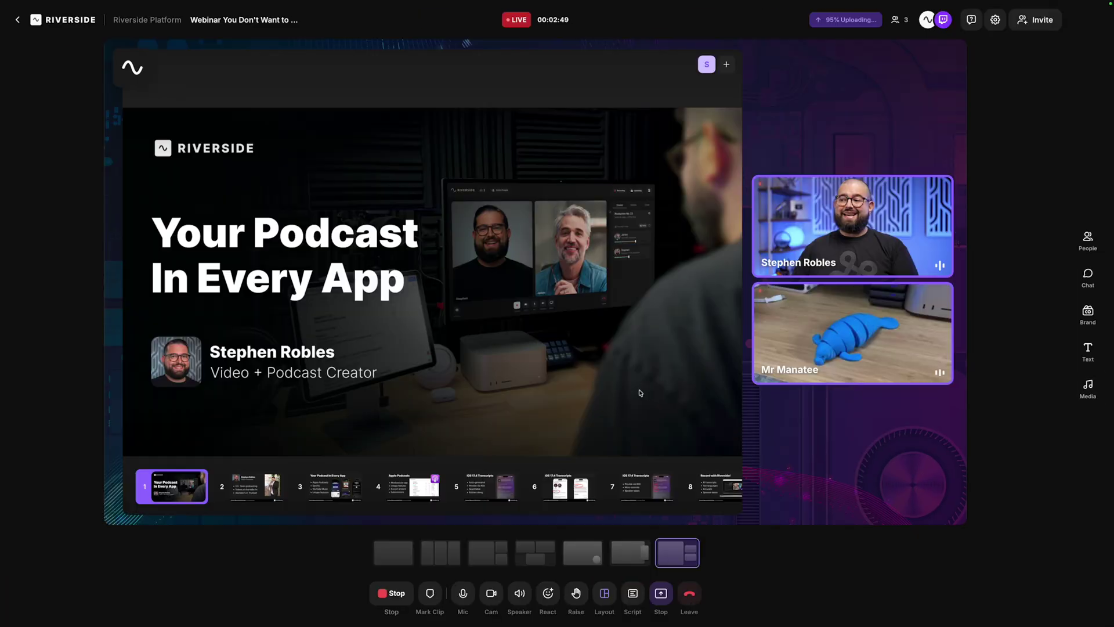
- Switch the stage to the enlarged-slide layout with one tall speaker tile, then go to Scheduled sessions
{"action": "left_click", "coordinate": [621, 554]}
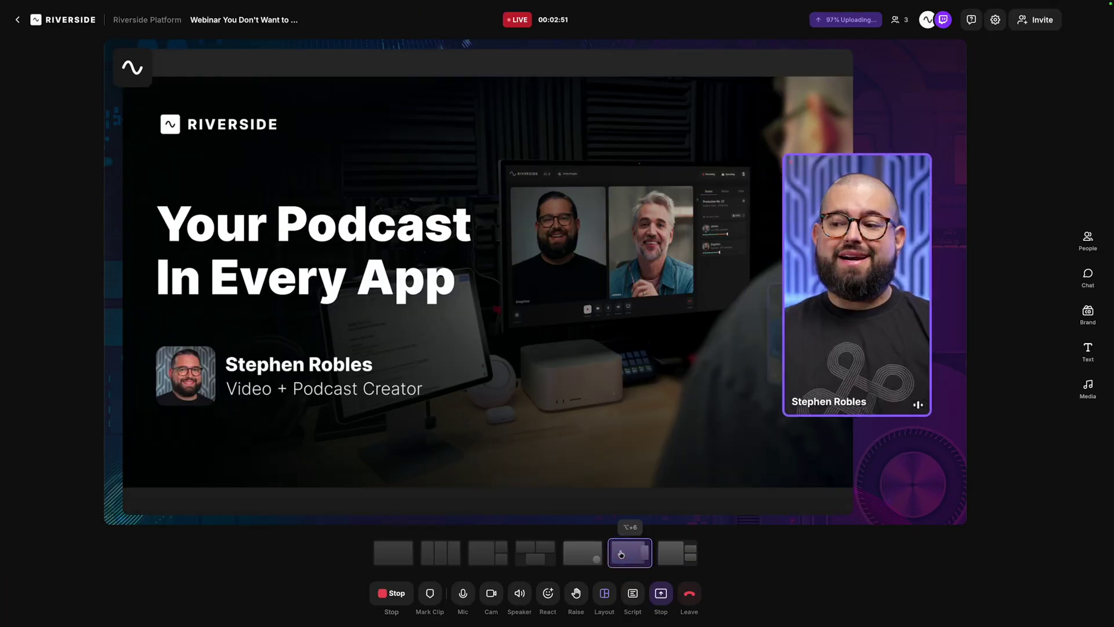
{"action": "mouse_move", "coordinate": [851, 460]}
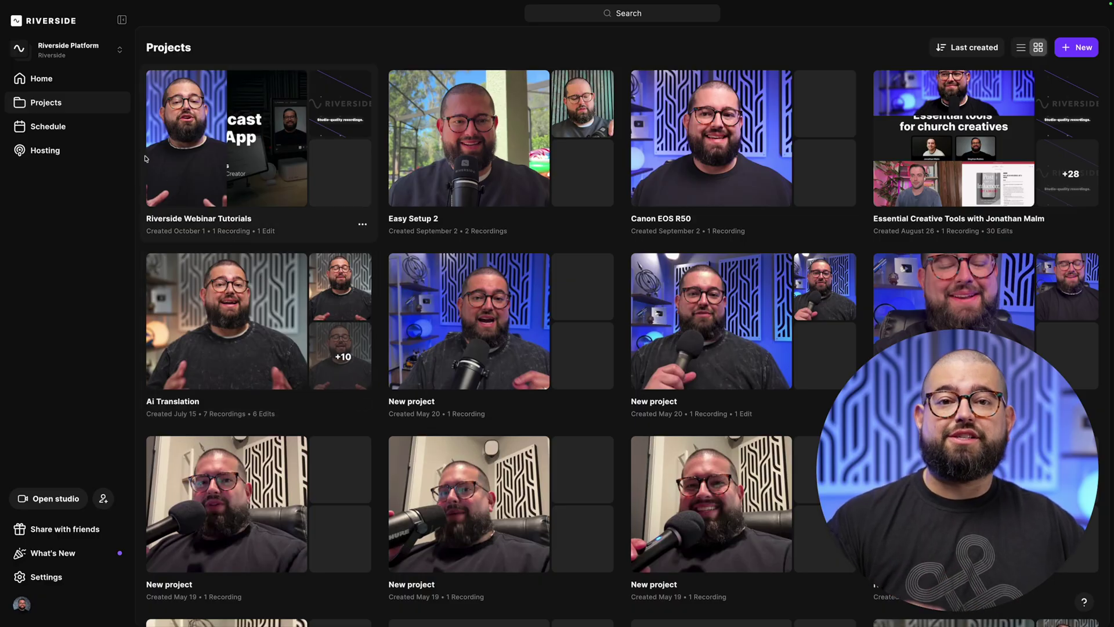
{"action": "left_click", "coordinate": [69, 128]}
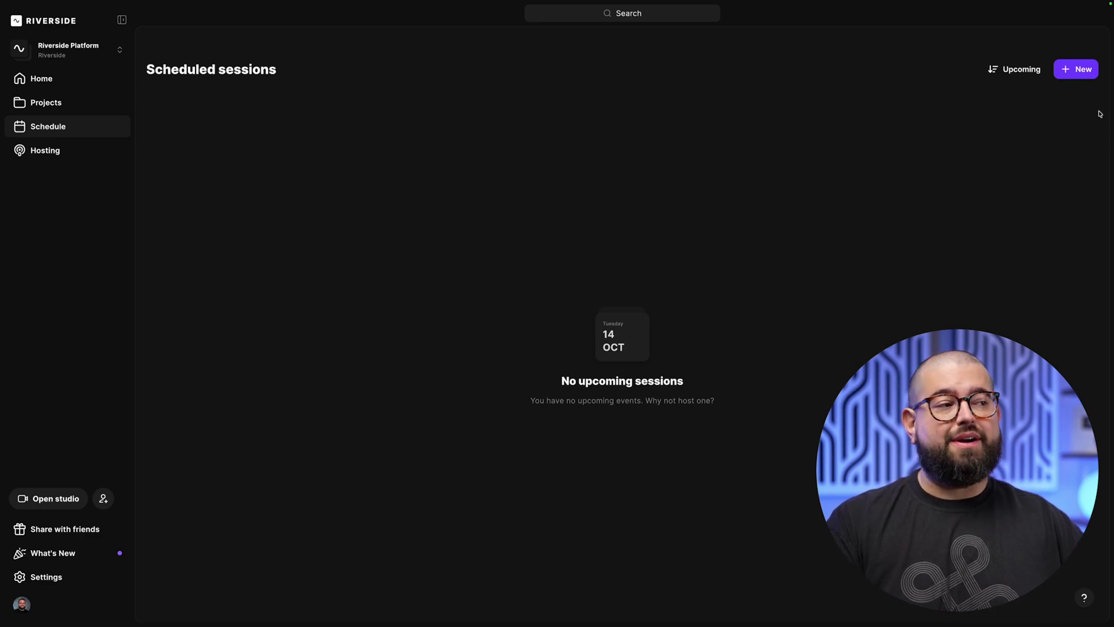
- Start a new session titled 'Webinar You Don't Want to Miss' dated 21/10/2025
{"action": "left_click", "coordinate": [1078, 71]}
{"action": "type", "text": "Webinar You Don't Want to Miss"}
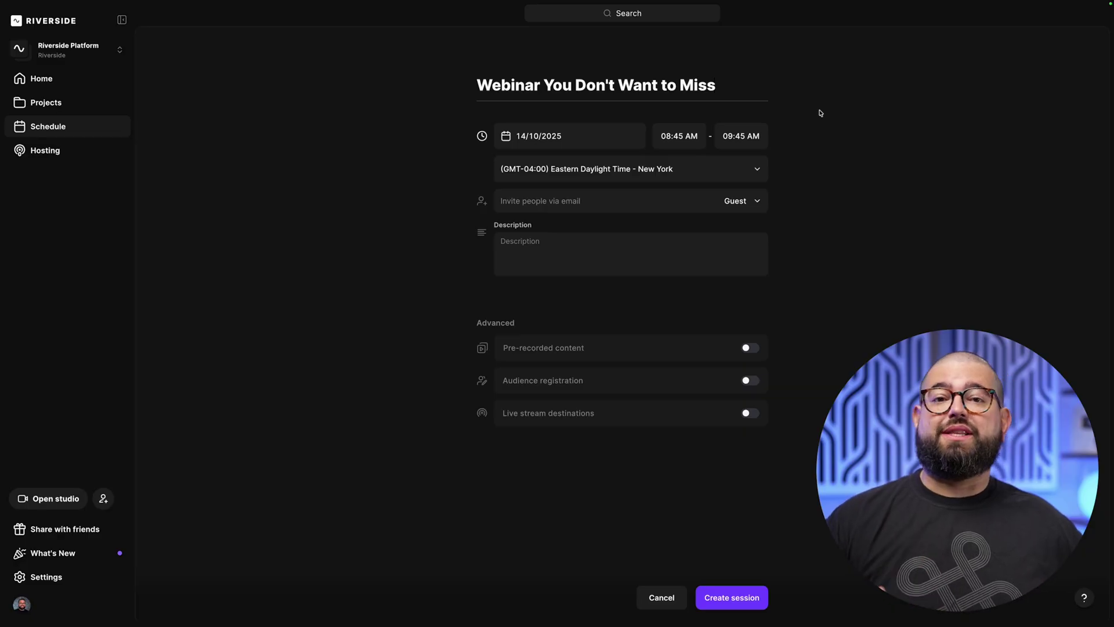
{"action": "left_click", "coordinate": [575, 135]}
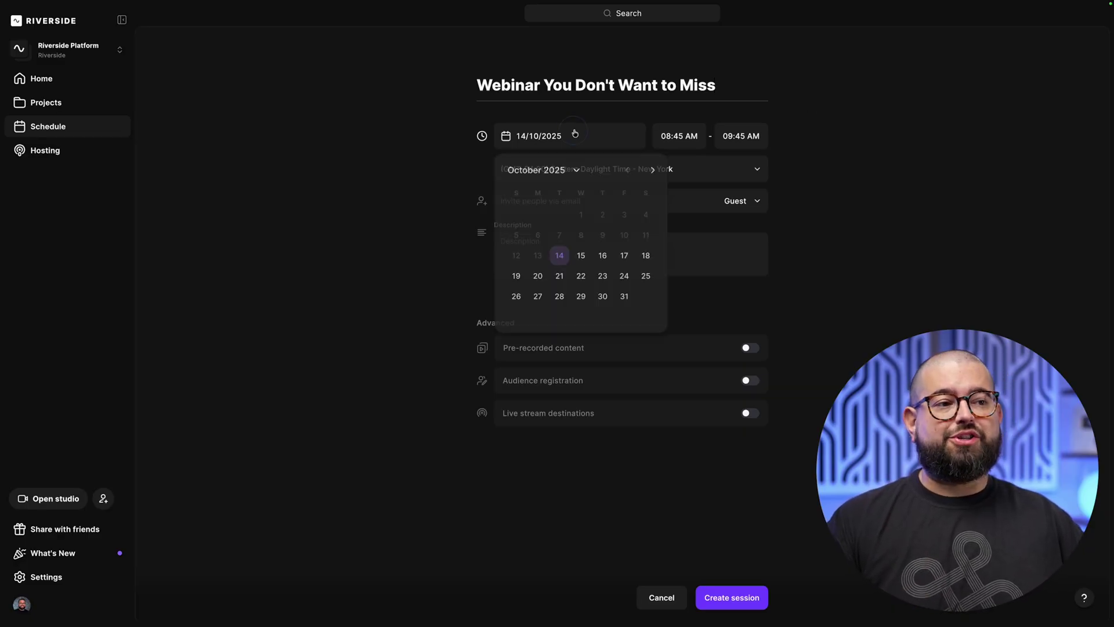
{"action": "left_click", "coordinate": [568, 279]}
{"action": "left_click", "coordinate": [620, 206]}
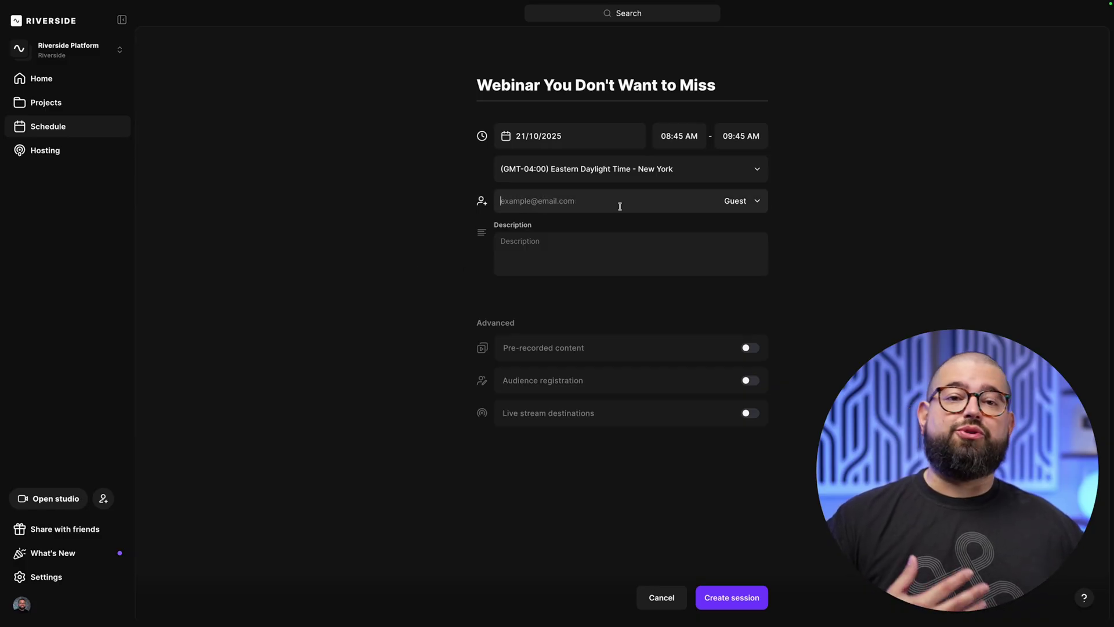
- Add a description about producing engaging webinars, leaving Pre-recorded content off
{"action": "left_click", "coordinate": [605, 245]}
{"action": "type", "text": "Learn how to produce engaging webinars with media, multiple guests, and audience interaction. Plus, how to repurpose that webinar into dozens of pieces of content."}
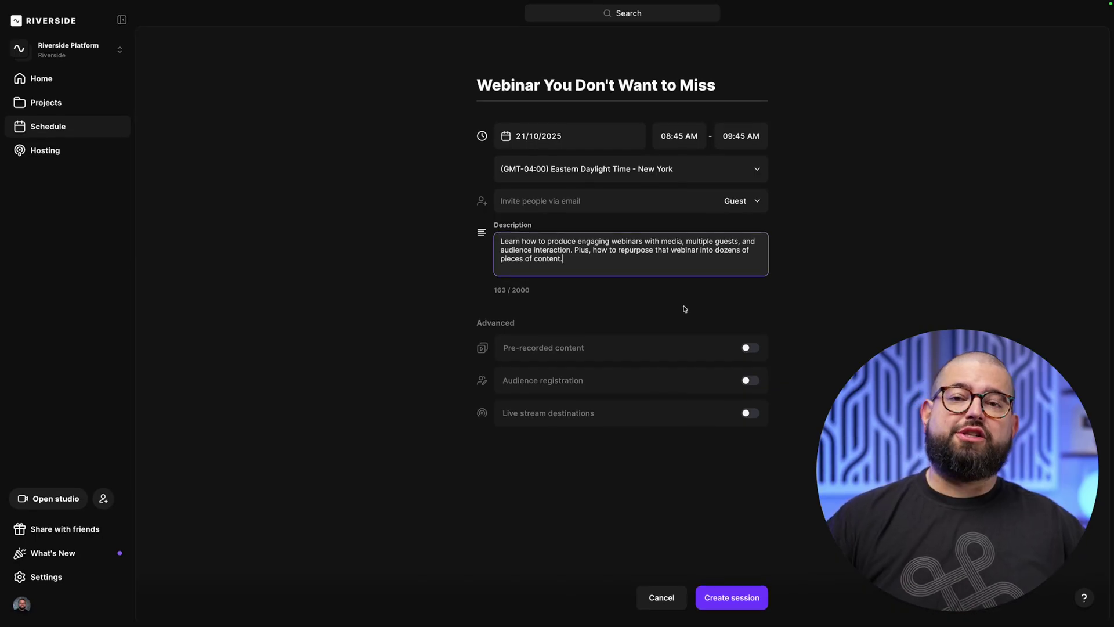
{"action": "left_click", "coordinate": [749, 348]}
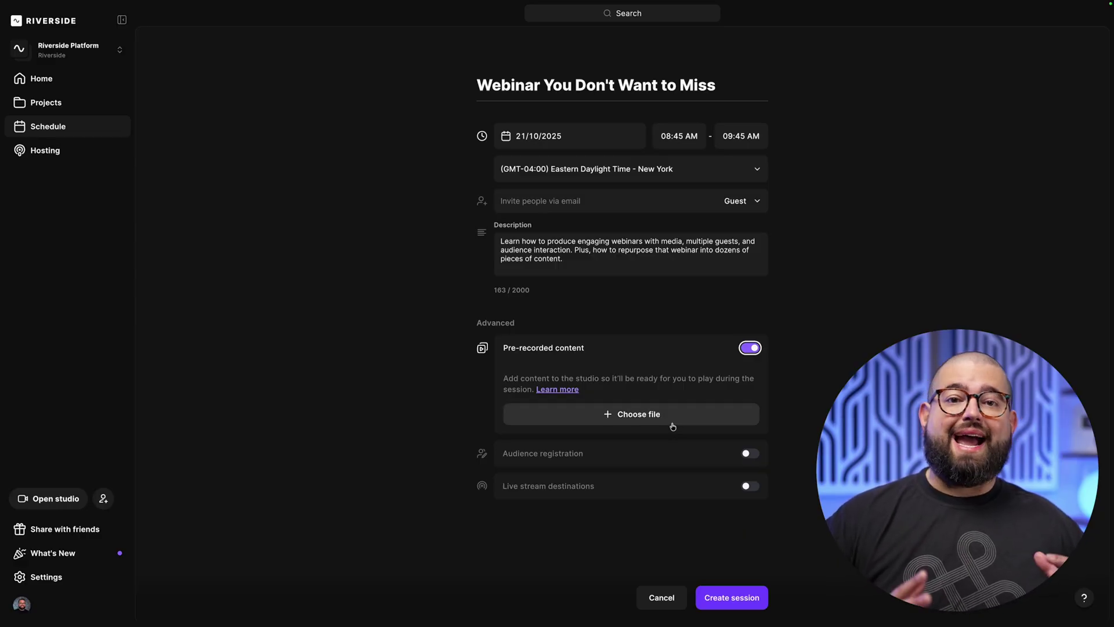
{"action": "left_click", "coordinate": [751, 348]}
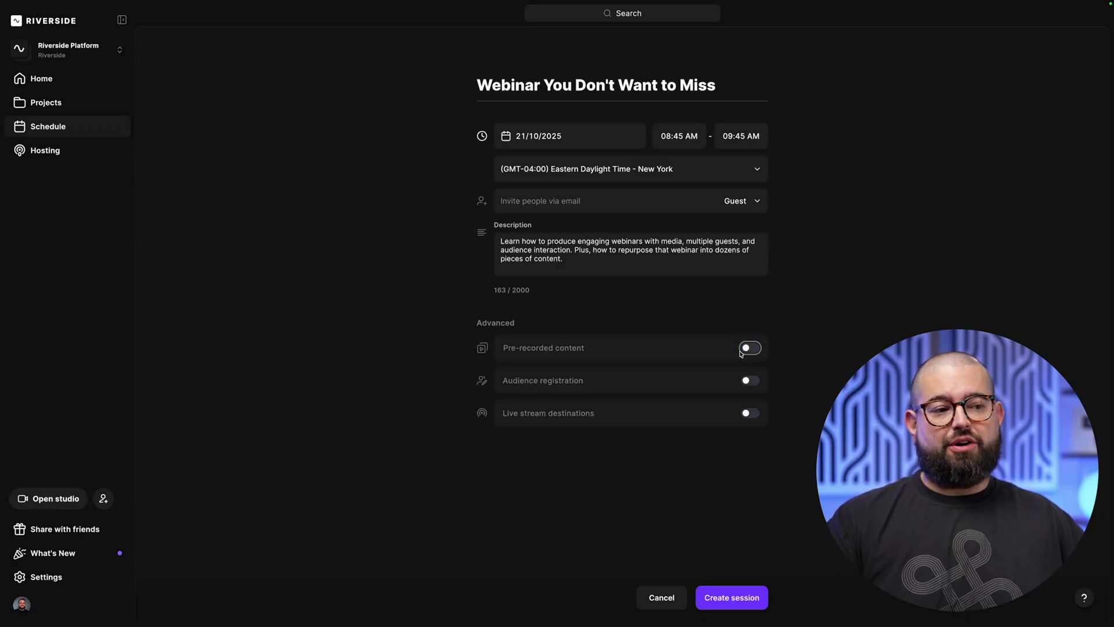
- Enable Audience registration with a registration form and scroll through its custom fields
{"action": "left_click", "coordinate": [754, 382]}
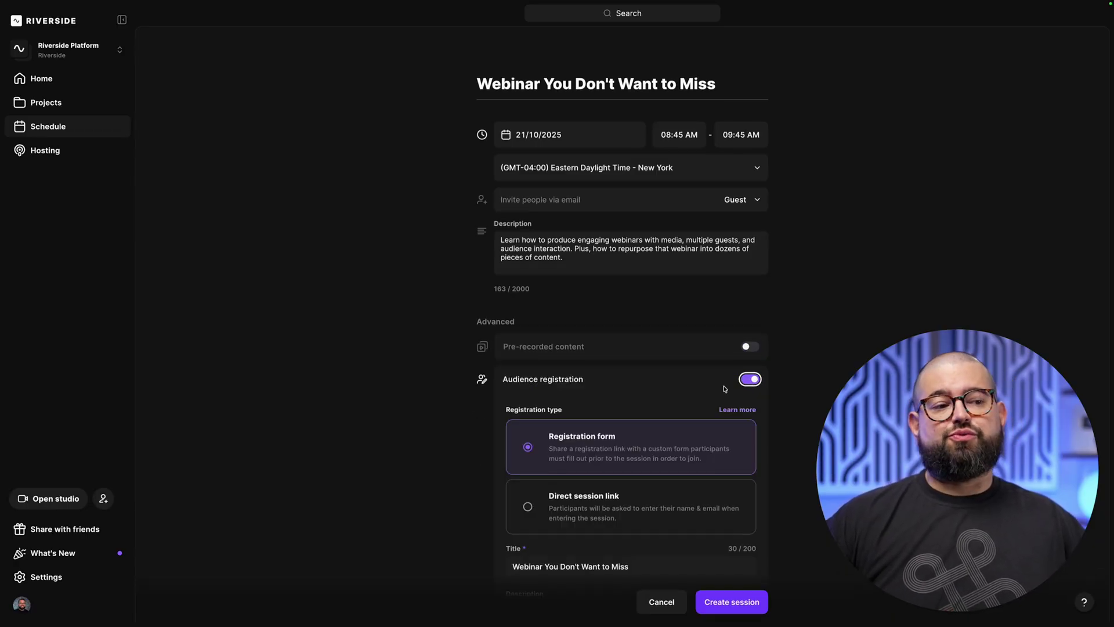
{"action": "scroll", "coordinate": [713, 386], "scroll_direction": "down", "scroll_amount": 5}
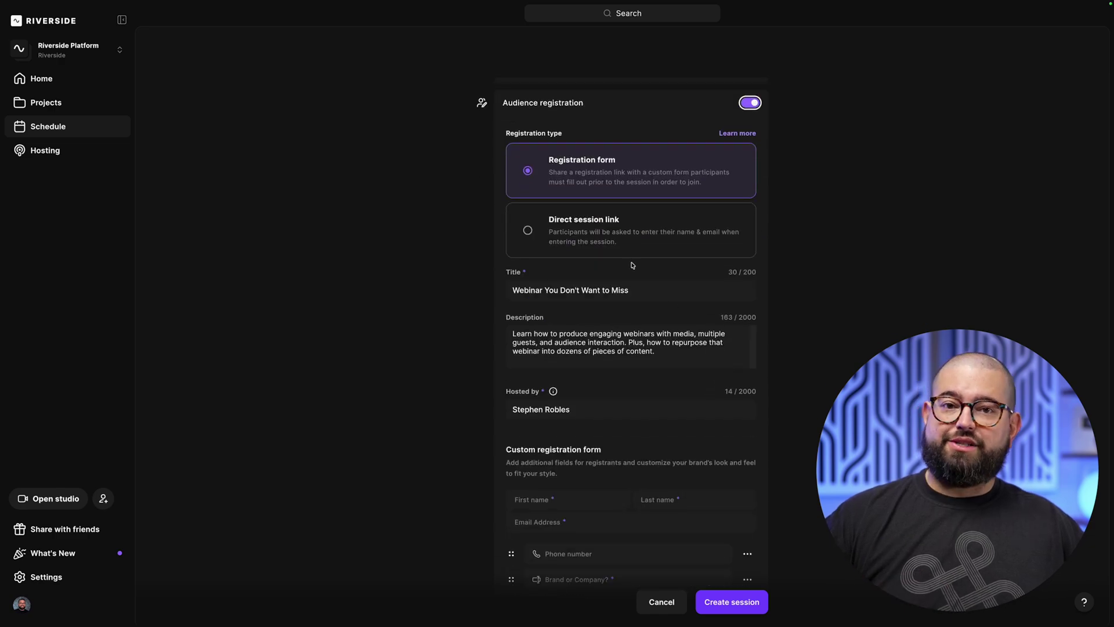
{"action": "scroll", "coordinate": [633, 265], "scroll_direction": "down", "scroll_amount": 1}
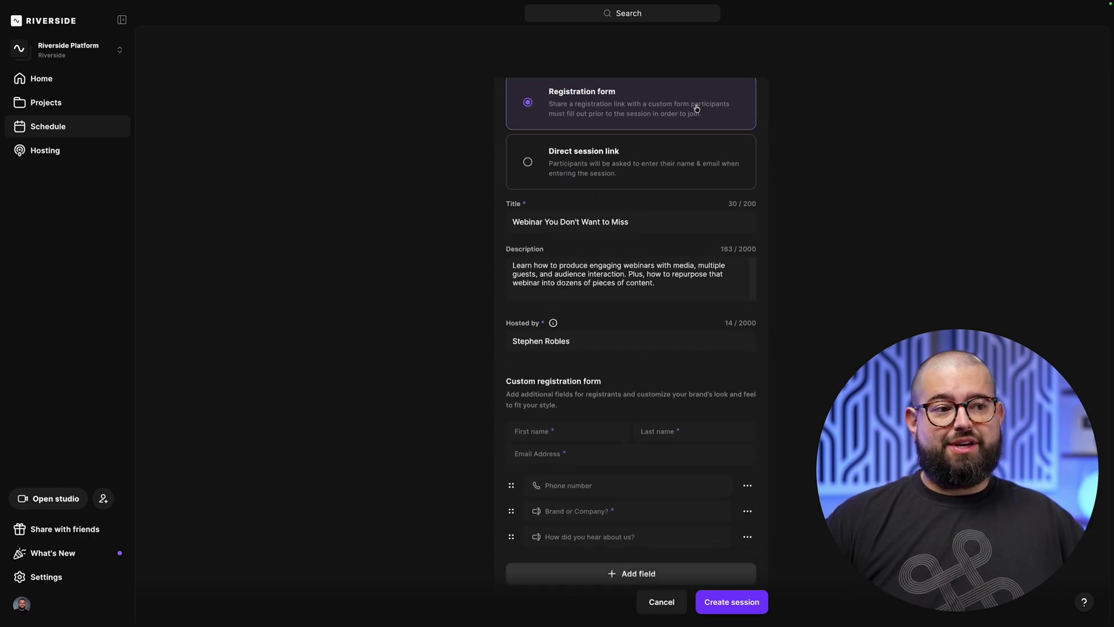
{"action": "scroll", "coordinate": [618, 167], "scroll_direction": "down", "scroll_amount": 2}
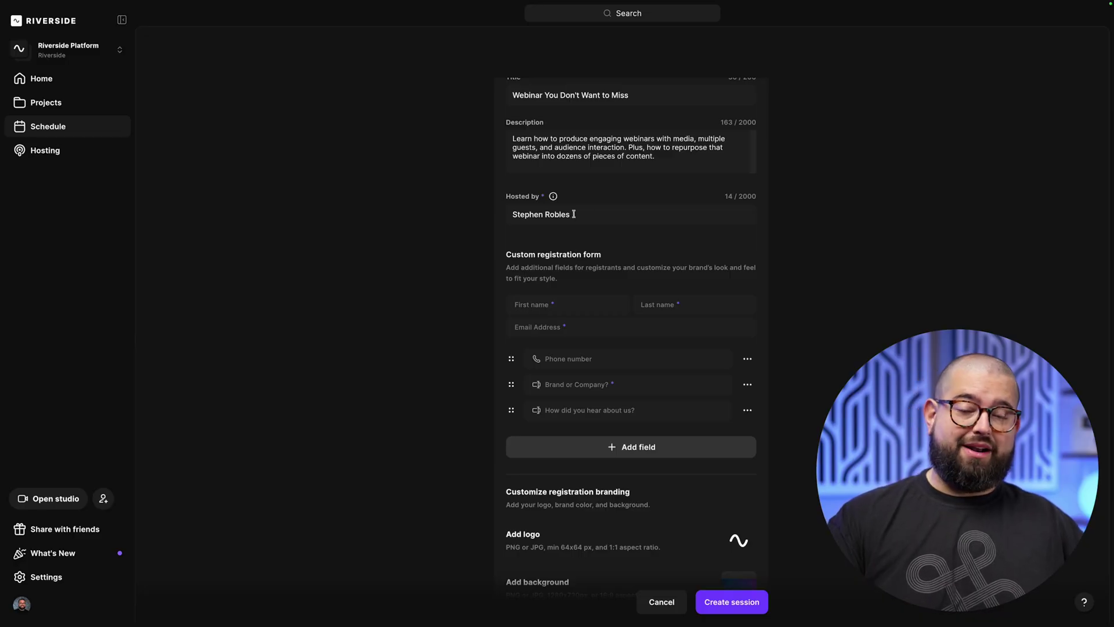
{"action": "scroll", "coordinate": [579, 219], "scroll_direction": "down", "scroll_amount": 1}
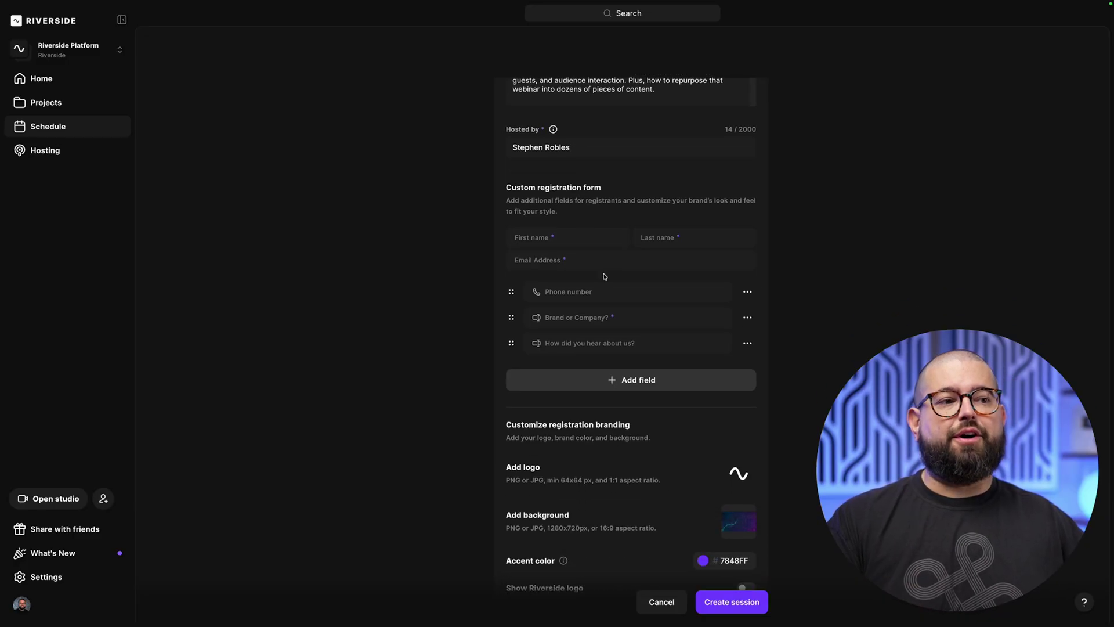
{"action": "scroll", "coordinate": [578, 253], "scroll_direction": "down", "scroll_amount": 1}
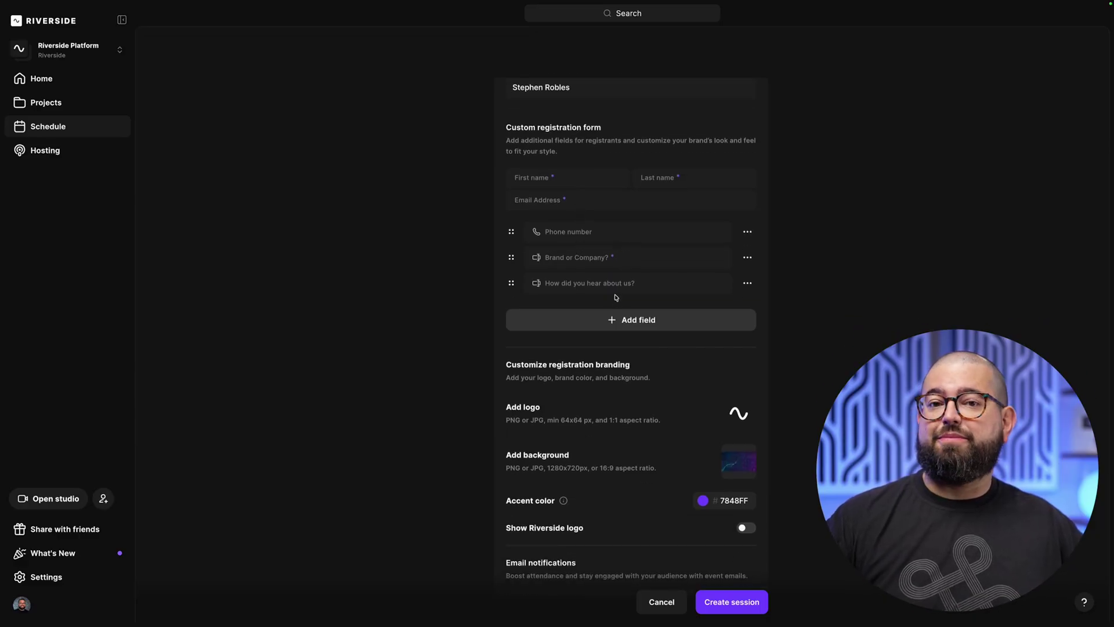
- Inspect the 'How did you hear about us?' field options and the Add field types without changes
{"action": "left_click", "coordinate": [747, 283]}
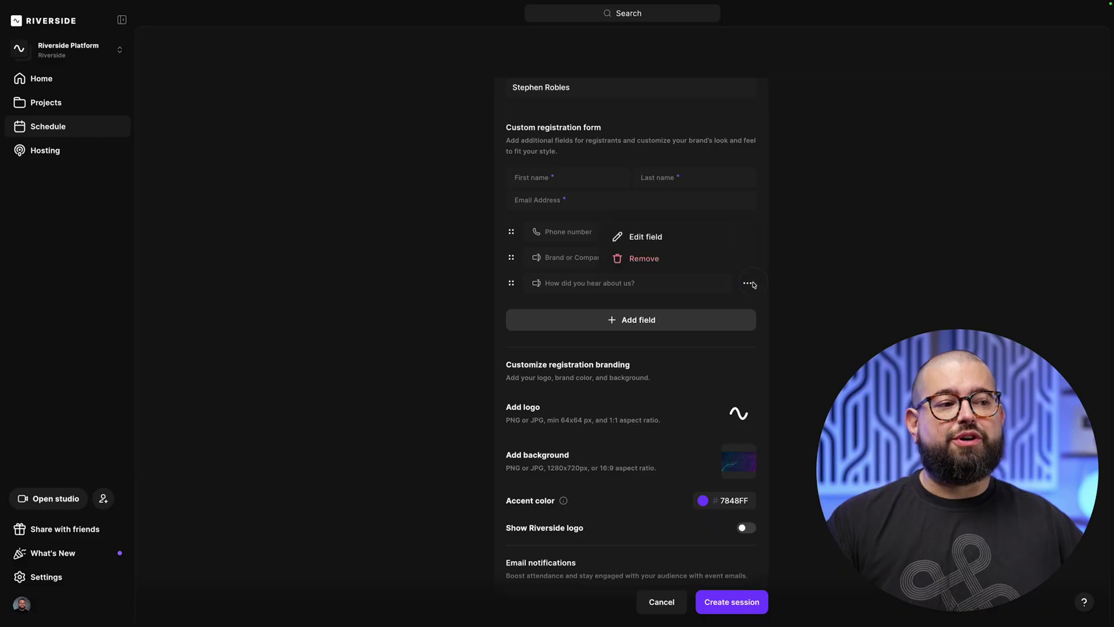
{"action": "left_click", "coordinate": [757, 287]}
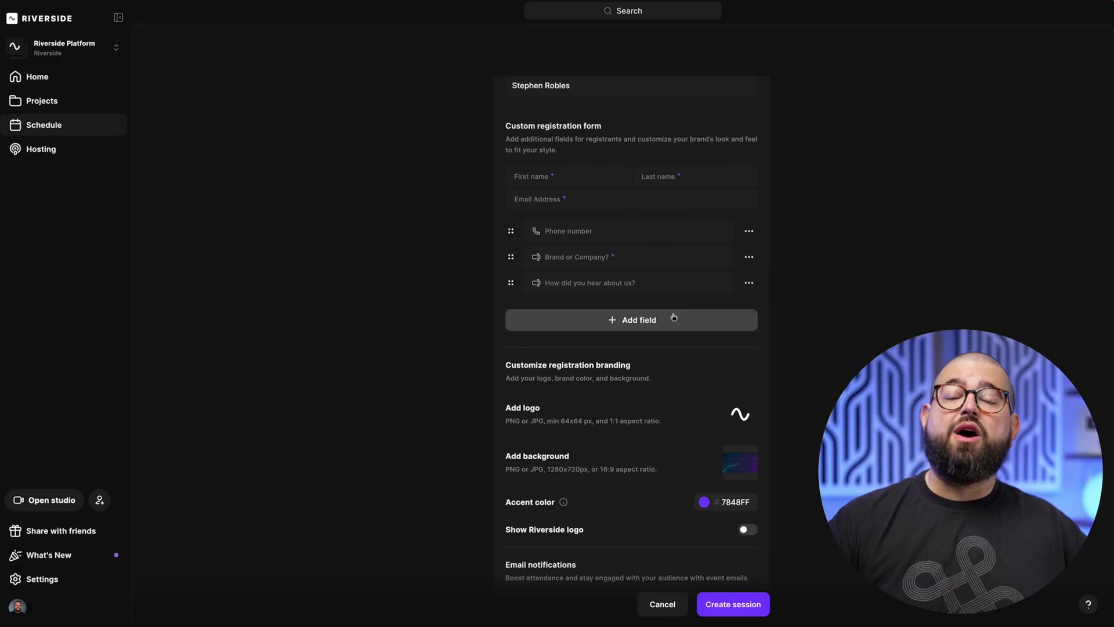
{"action": "left_click", "coordinate": [676, 315]}
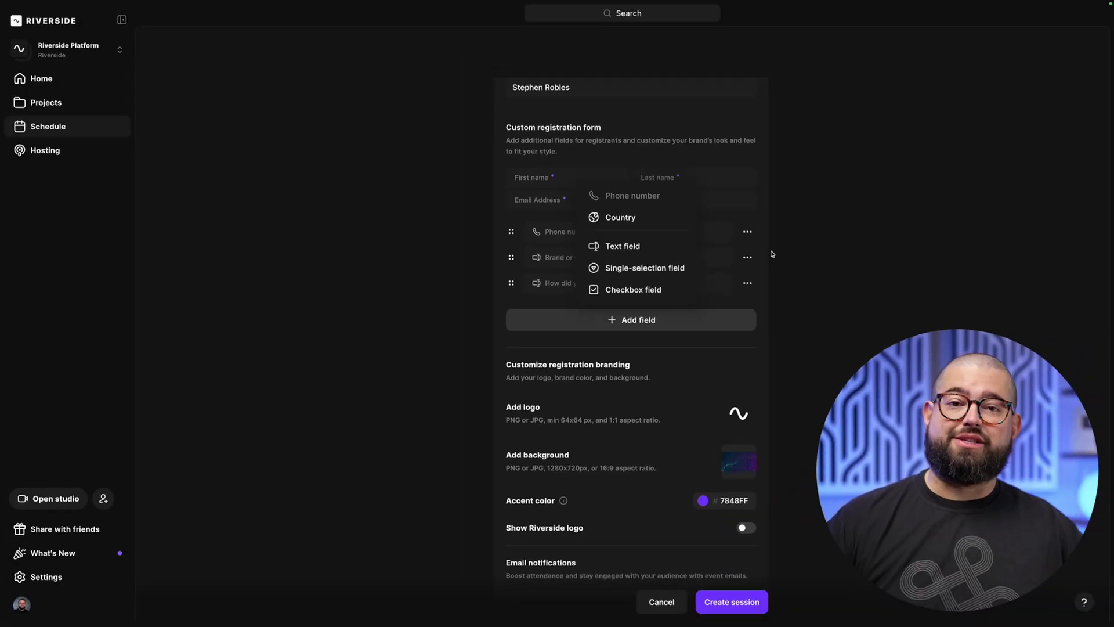
{"action": "left_click", "coordinate": [757, 250]}
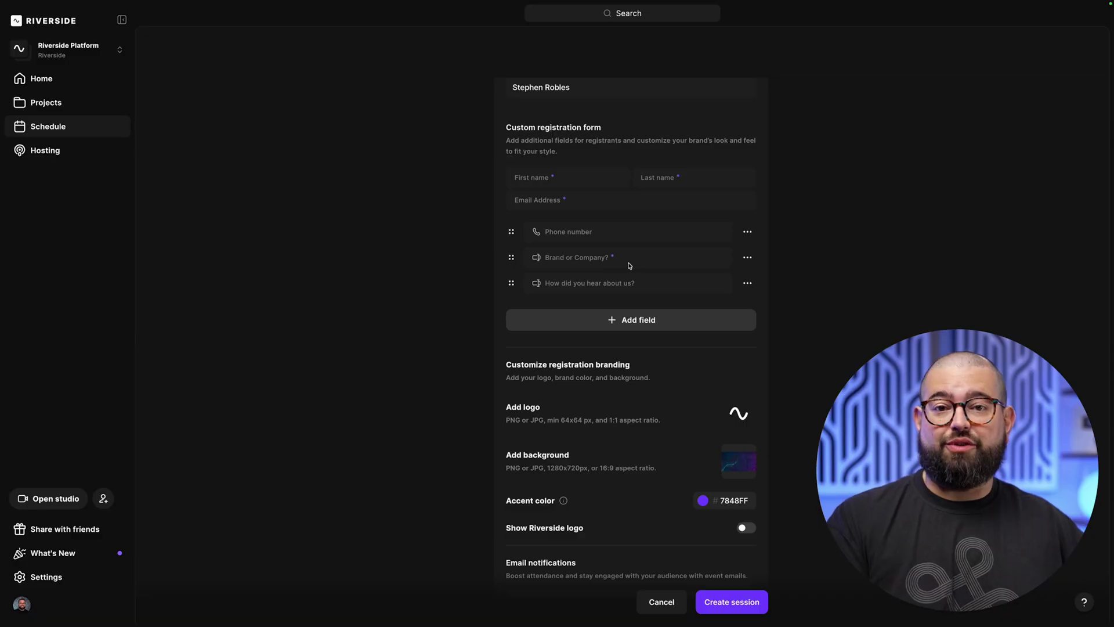
- Enable the 1-day and 1-hour reminder emails and live stream destinations, then create the session
{"action": "scroll", "coordinate": [629, 266], "scroll_direction": "down", "scroll_amount": 2}
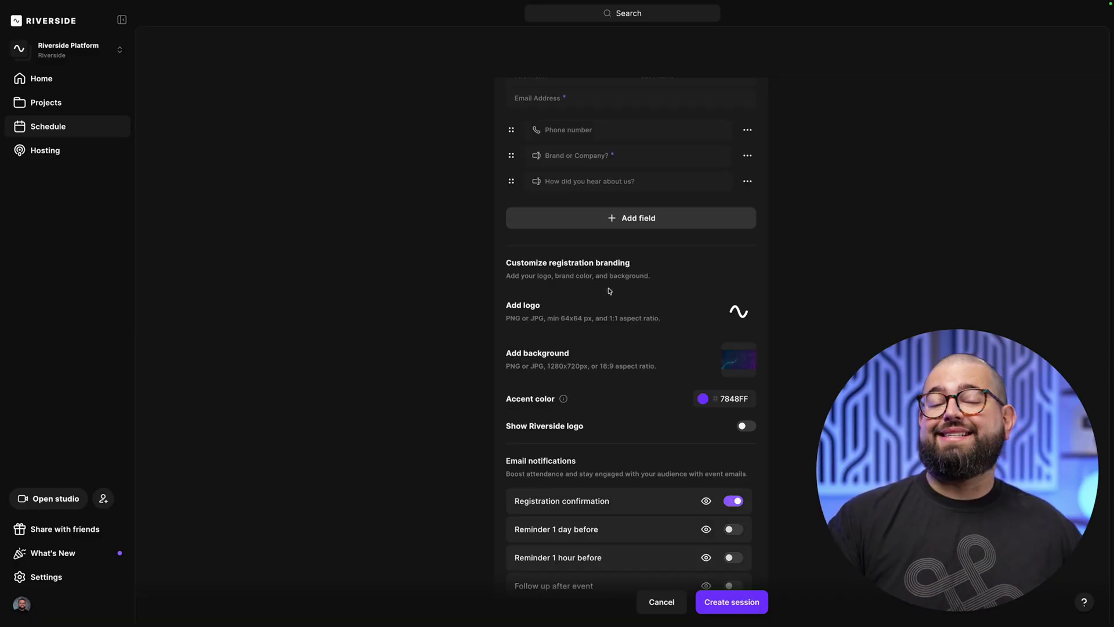
{"action": "scroll", "coordinate": [610, 291], "scroll_direction": "down", "scroll_amount": 2}
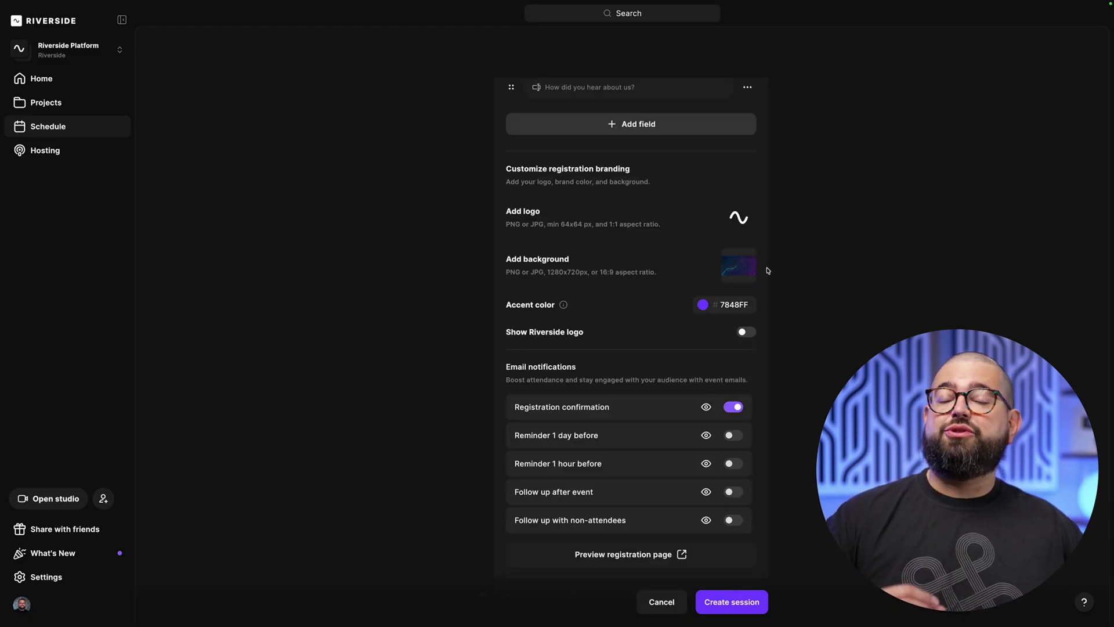
{"action": "scroll", "coordinate": [771, 287], "scroll_direction": "down", "scroll_amount": 1}
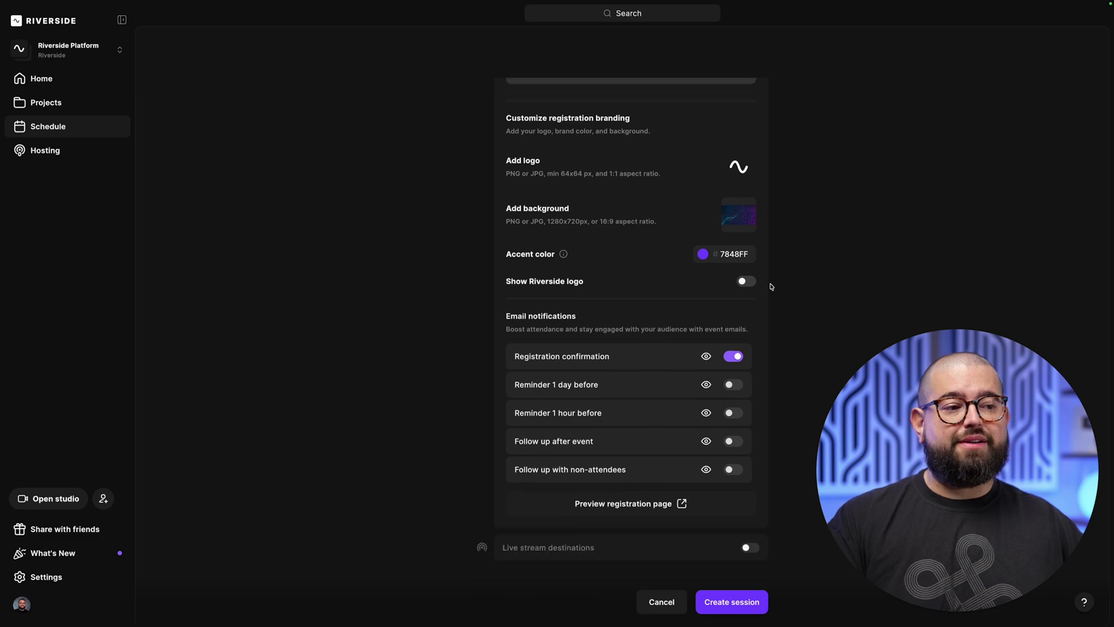
{"action": "left_click", "coordinate": [733, 387]}
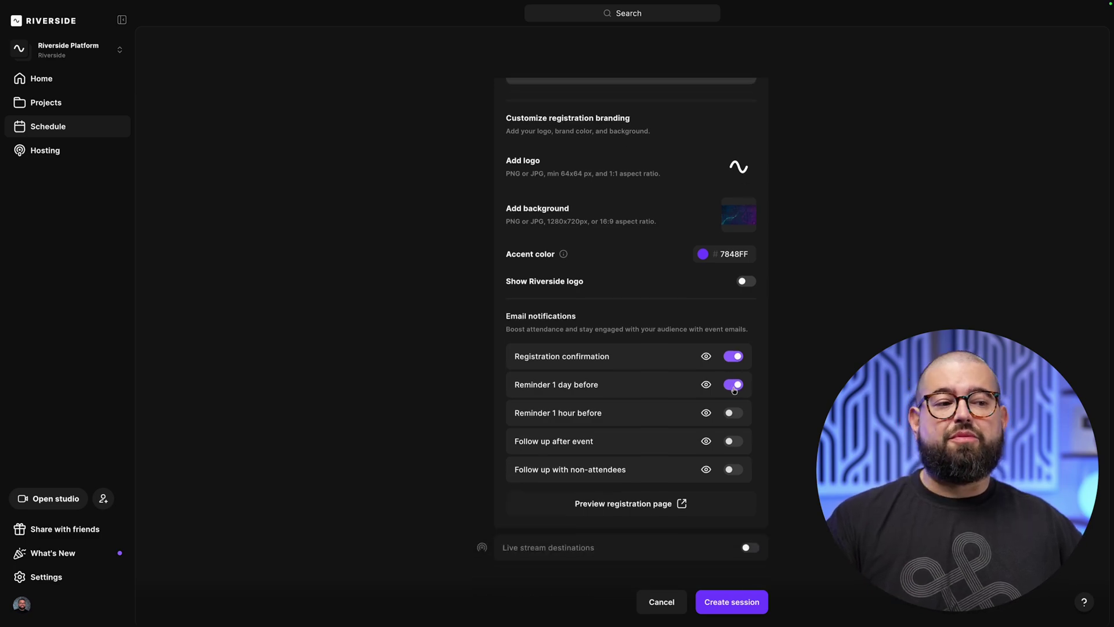
{"action": "left_click", "coordinate": [735, 415]}
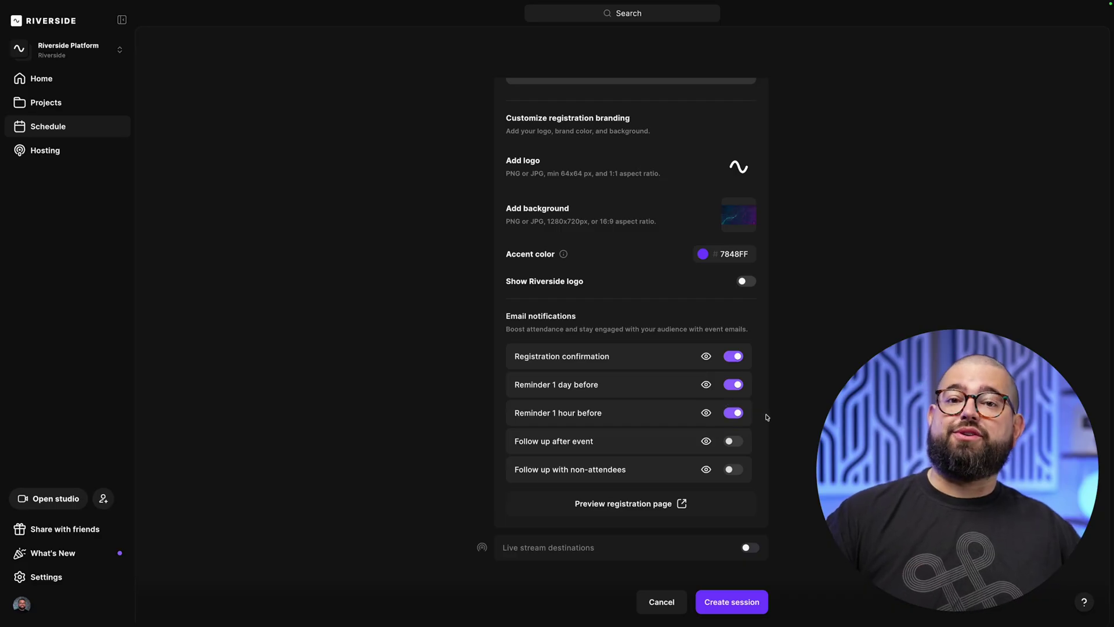
{"action": "left_click", "coordinate": [749, 547]}
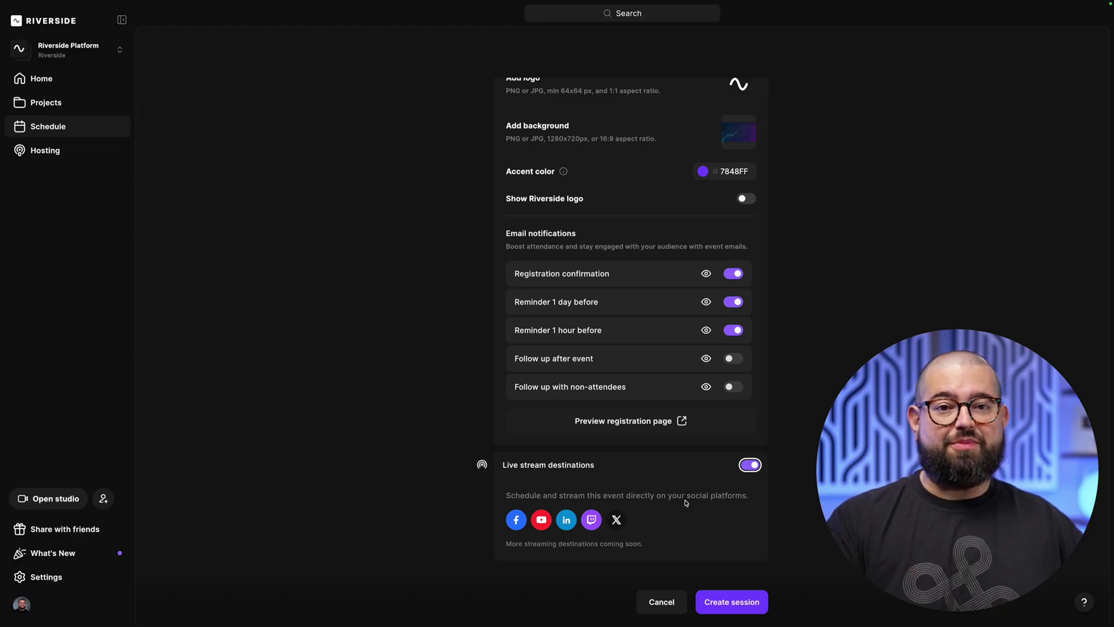
{"action": "left_click", "coordinate": [731, 602]}
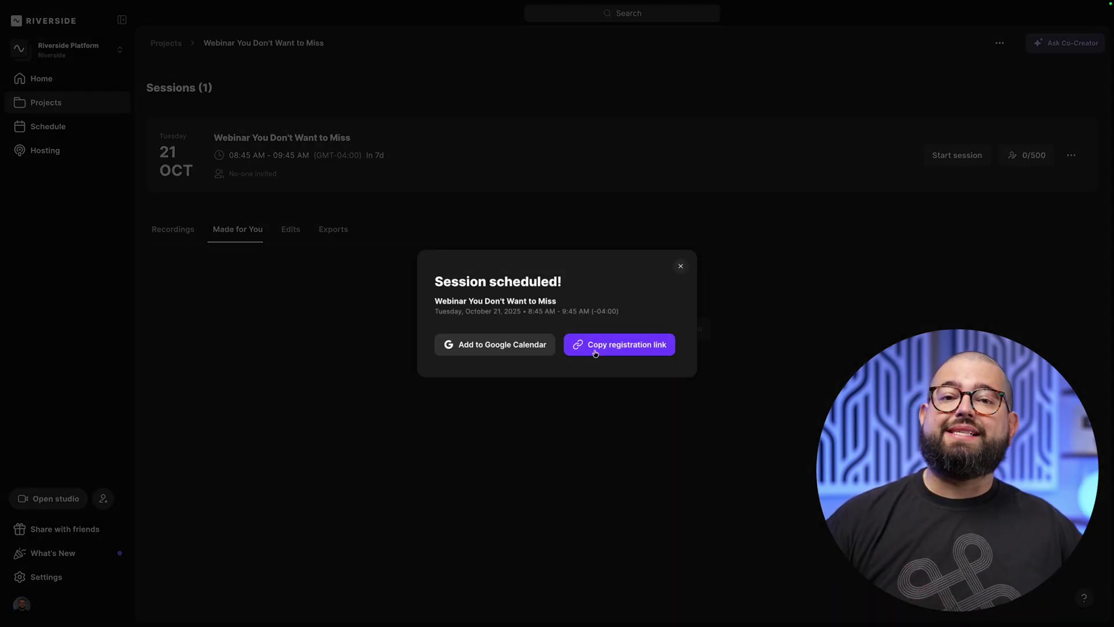
- Copy the new session's registration link
{"action": "left_click", "coordinate": [595, 353]}
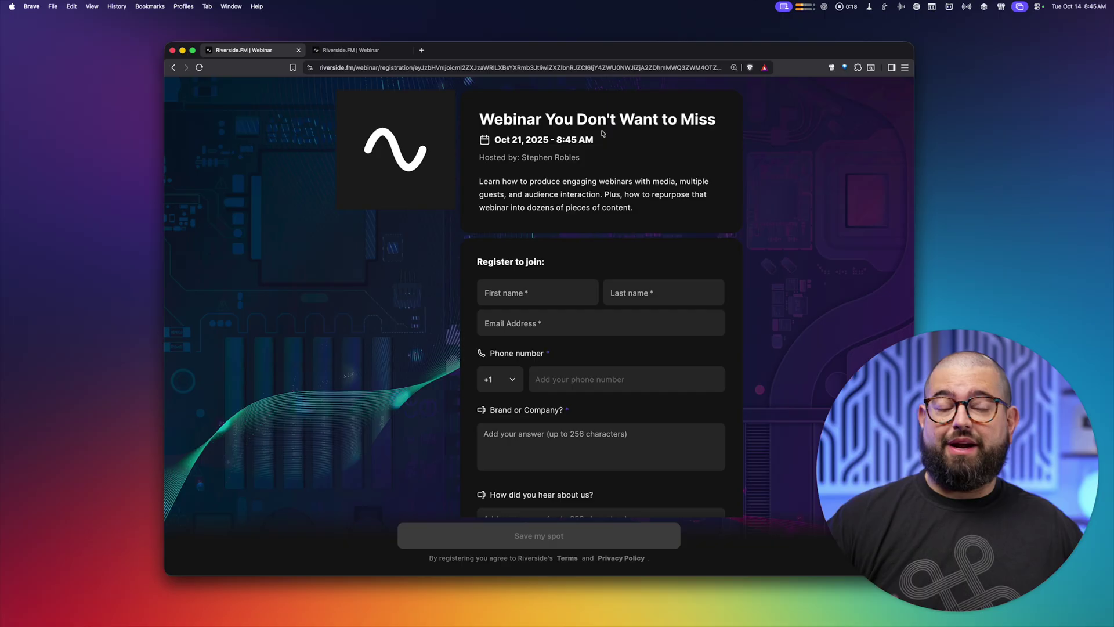
- Fill in the webinar registration form and submit it with Save my spot
{"action": "scroll", "coordinate": [611, 286], "scroll_direction": "down", "scroll_amount": 2}
{"action": "left_click", "coordinate": [559, 227]}
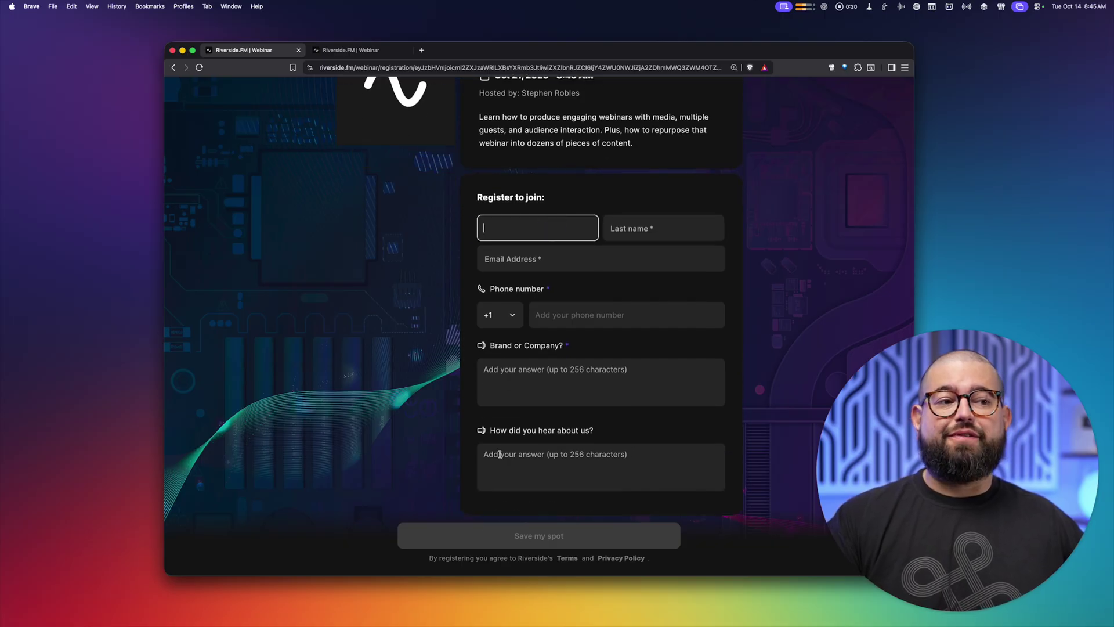
{"action": "left_click", "coordinate": [463, 532]}
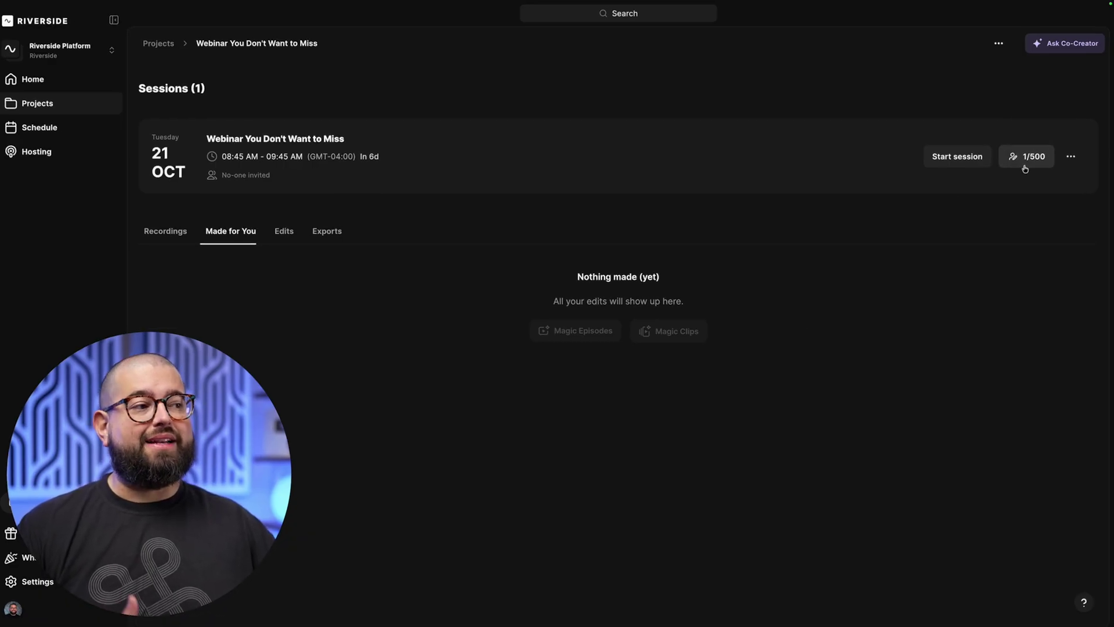
- Review the approved registrant and the Sync to options, then start the session
{"action": "left_click", "coordinate": [1030, 159]}
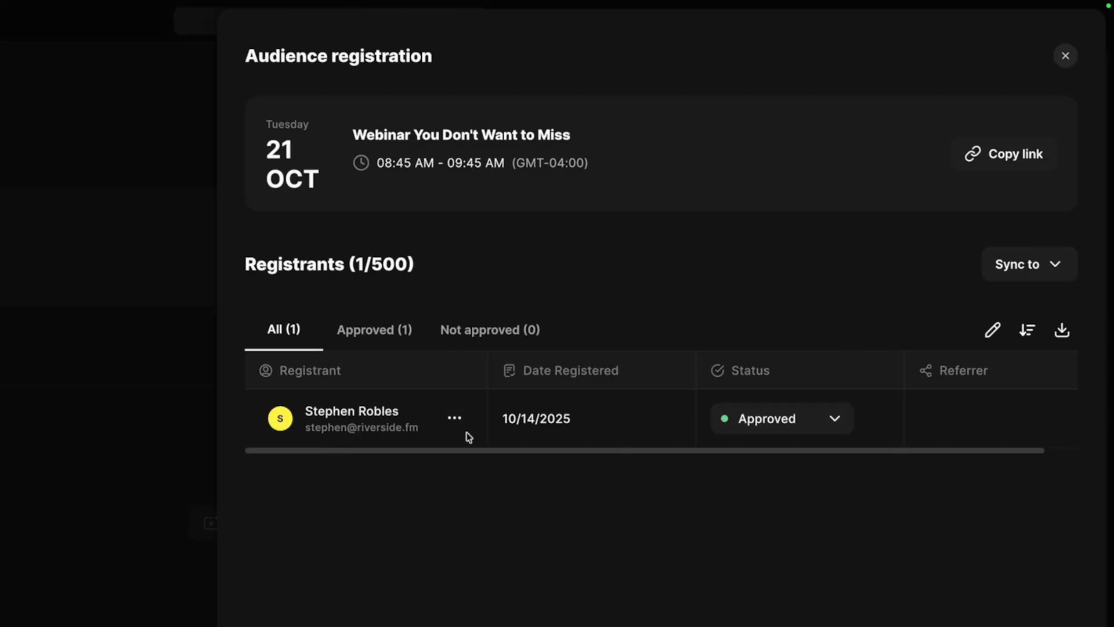
{"action": "left_click", "coordinate": [457, 416]}
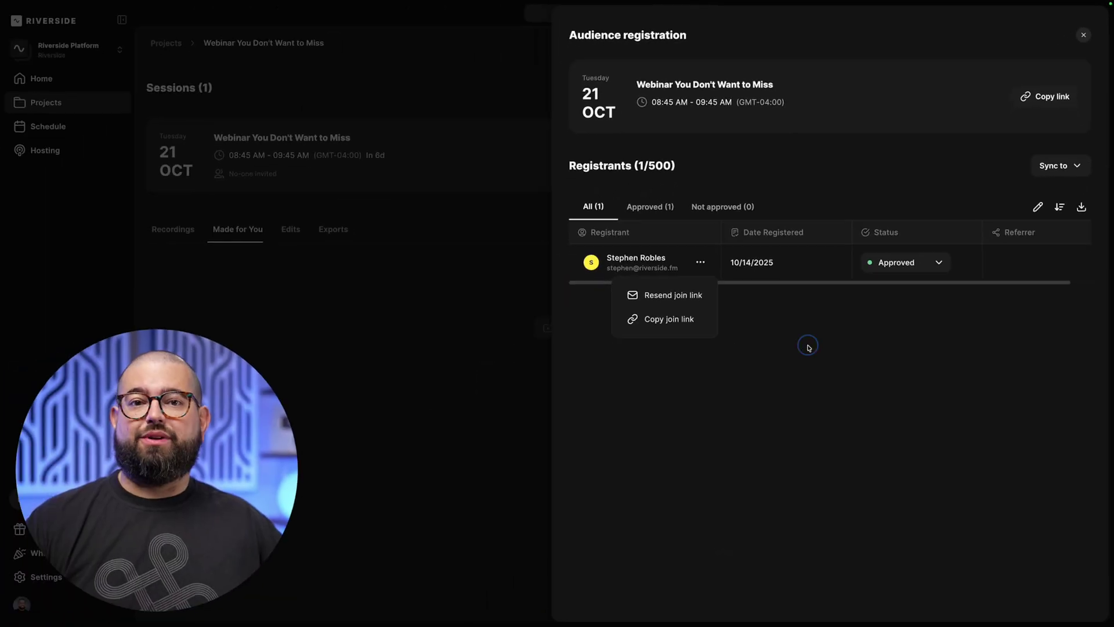
{"action": "left_click", "coordinate": [625, 554]}
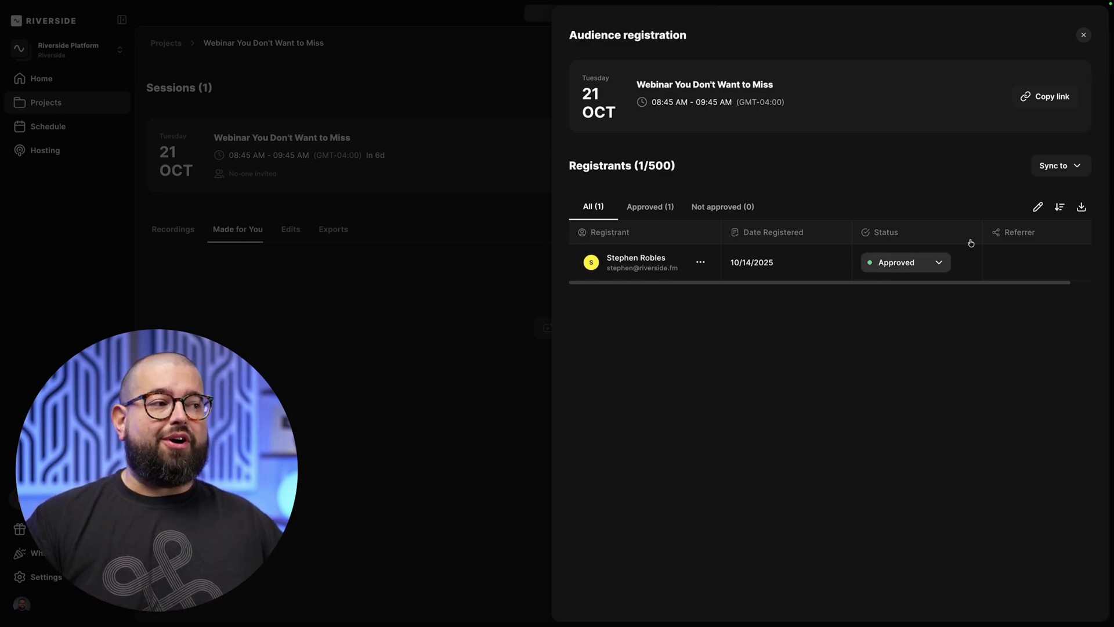
{"action": "left_click", "coordinate": [1048, 169]}
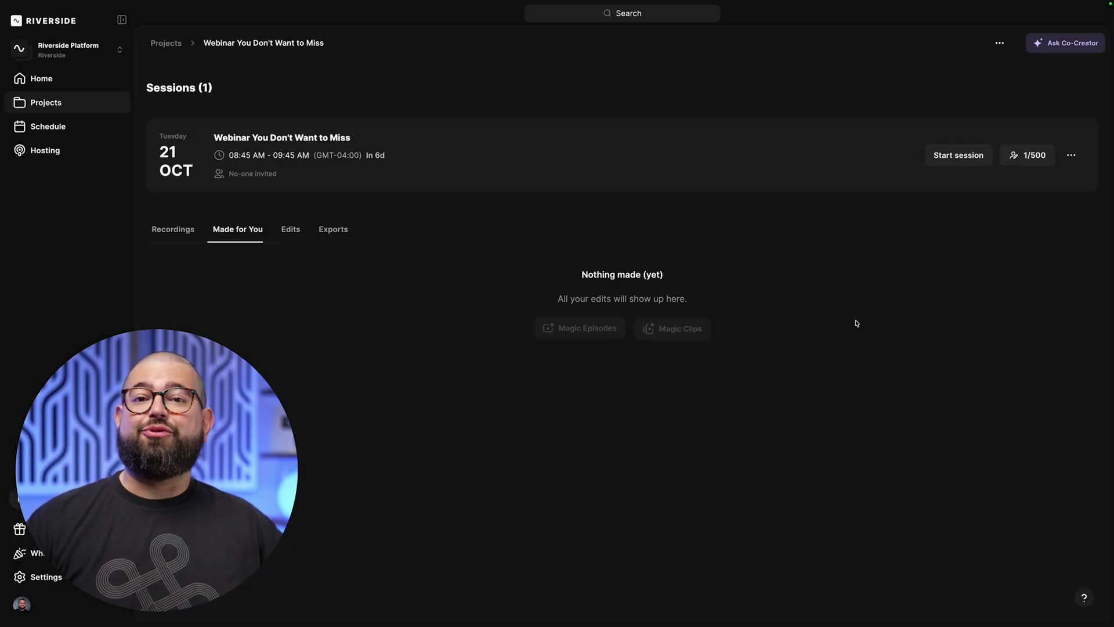
{"action": "left_click", "coordinate": [960, 157]}
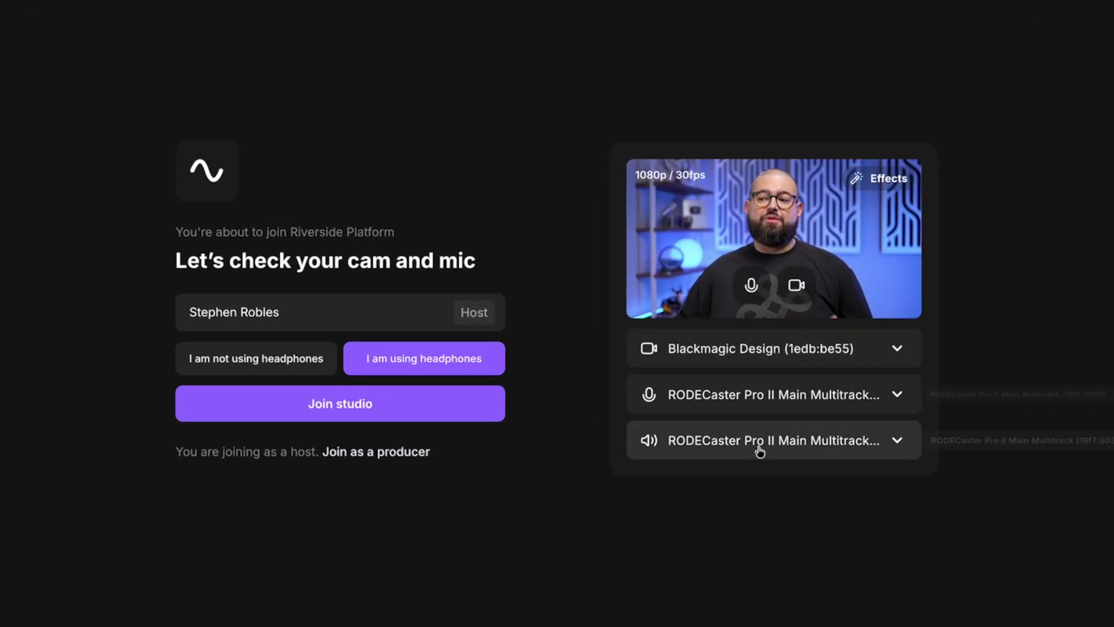
- Join the studio as host from the cam and mic check screen
{"action": "left_click", "coordinate": [476, 405]}
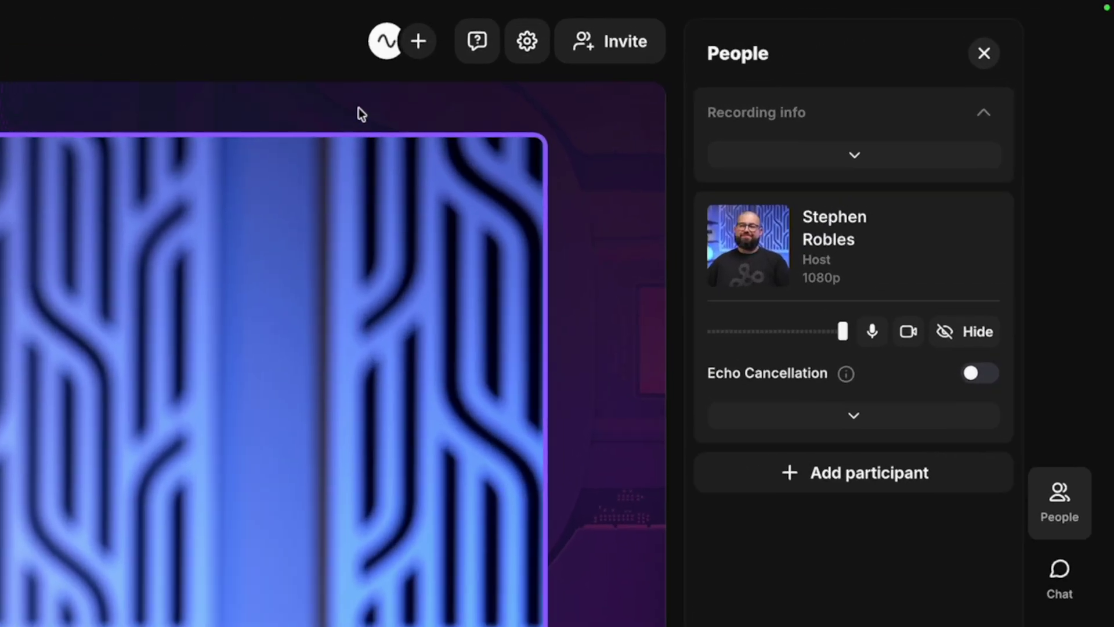
- Add Twitch under Add others in the Live stream panel, then close it
{"action": "left_click", "coordinate": [706, 23]}
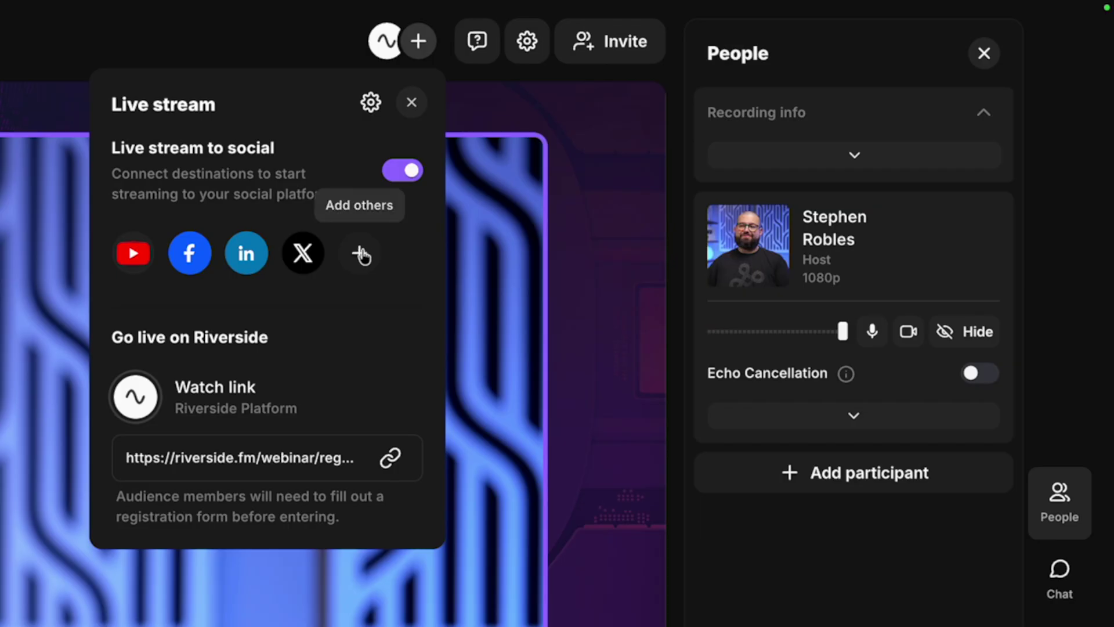
{"action": "left_click", "coordinate": [360, 253]}
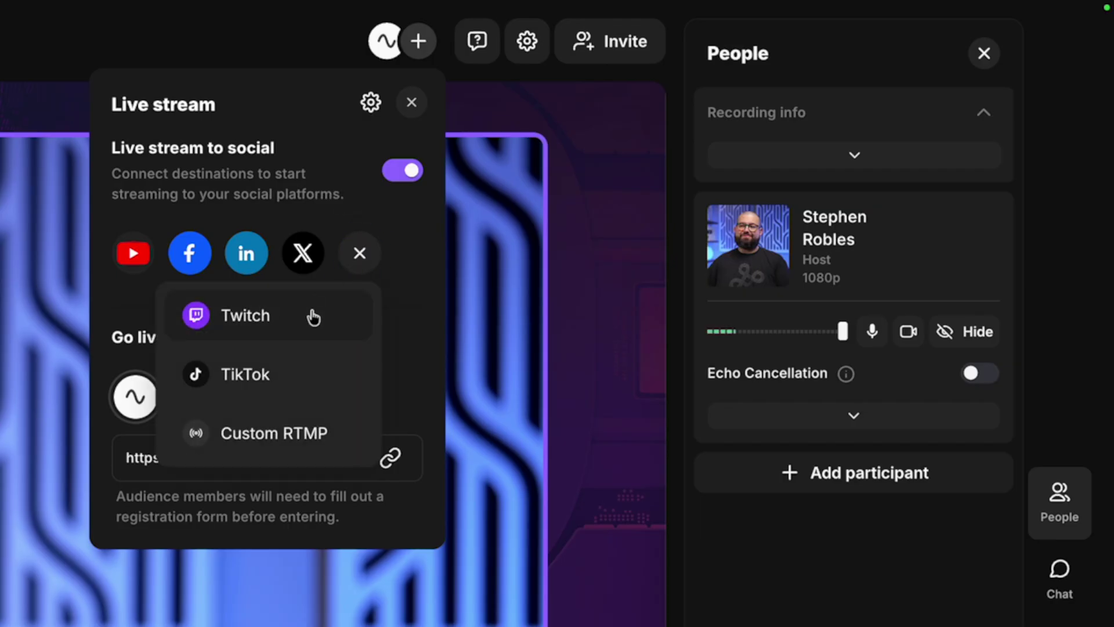
{"action": "left_click", "coordinate": [312, 315]}
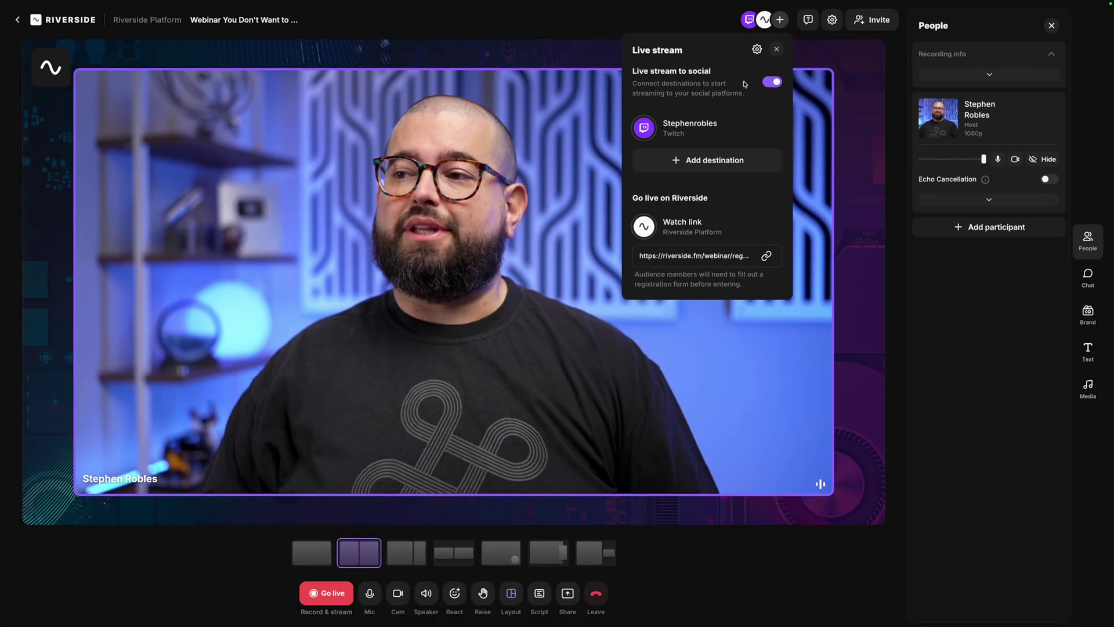
{"action": "mouse_move", "coordinate": [709, 121]}
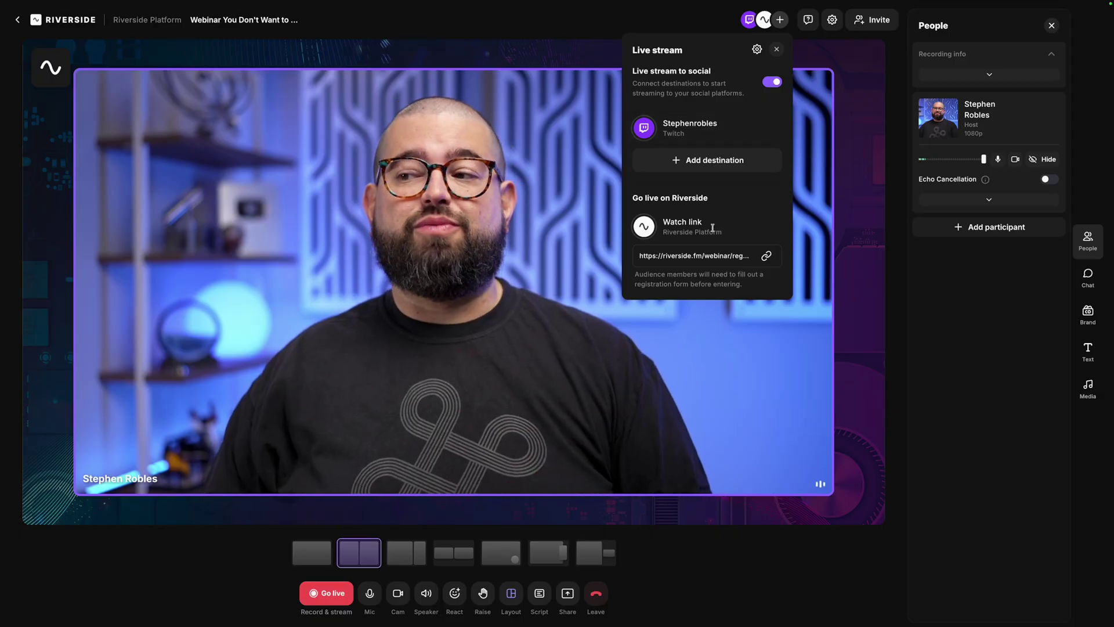
{"action": "left_click", "coordinate": [776, 49]}
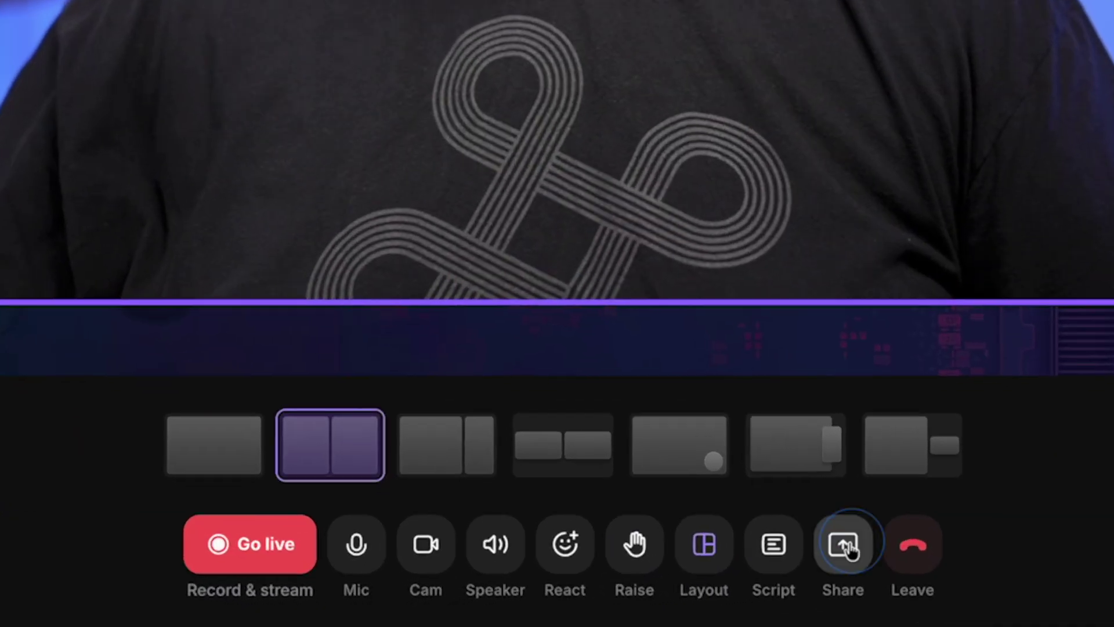
- Share the 'Your Podcast In Every App' presentation beside the host camera, then open the Stop menu
{"action": "left_click", "coordinate": [848, 548]}
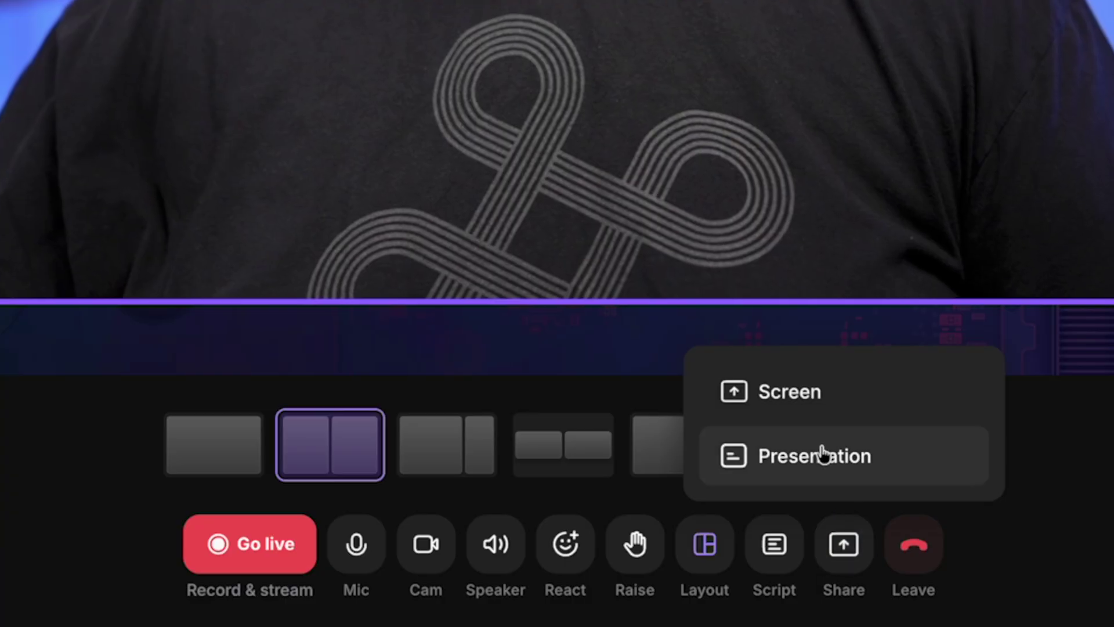
{"action": "left_click", "coordinate": [823, 459]}
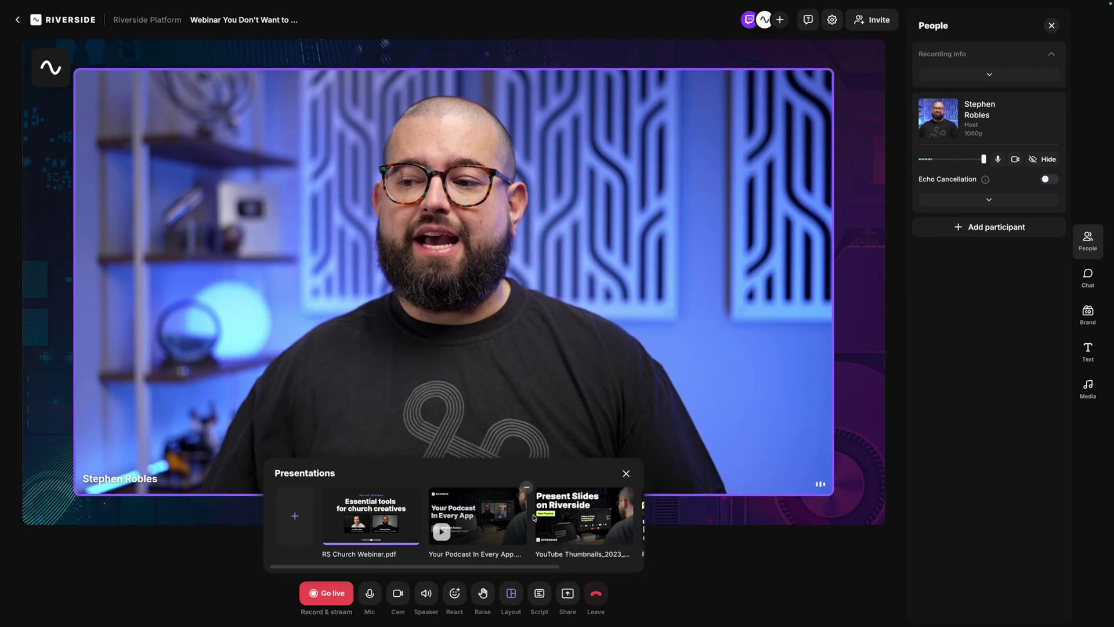
{"action": "left_click", "coordinate": [531, 517]}
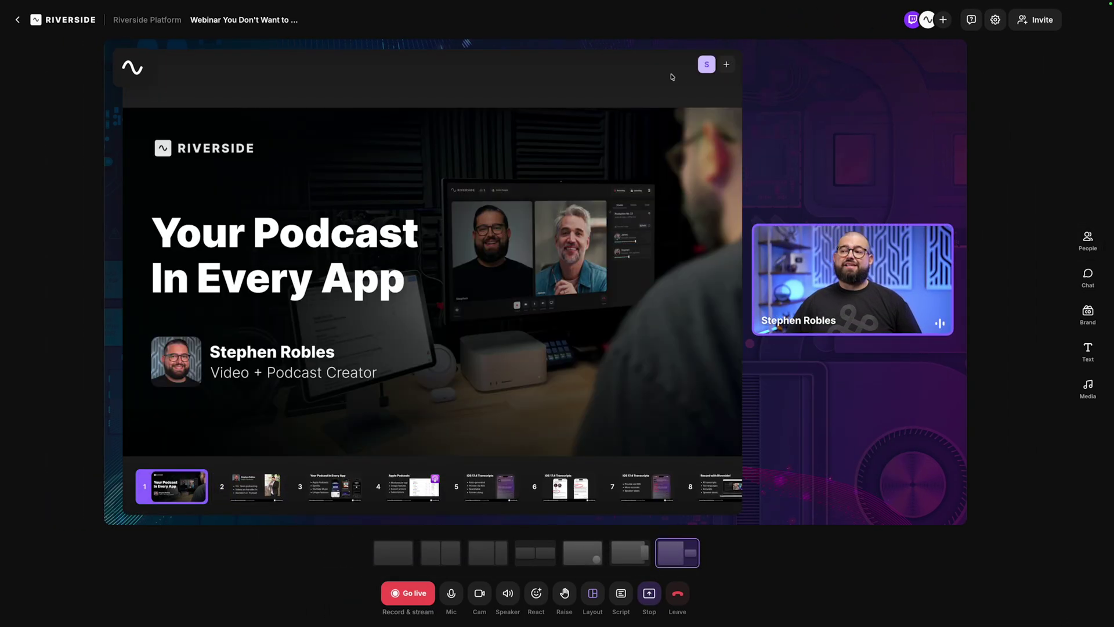
{"action": "left_click", "coordinate": [726, 66]}
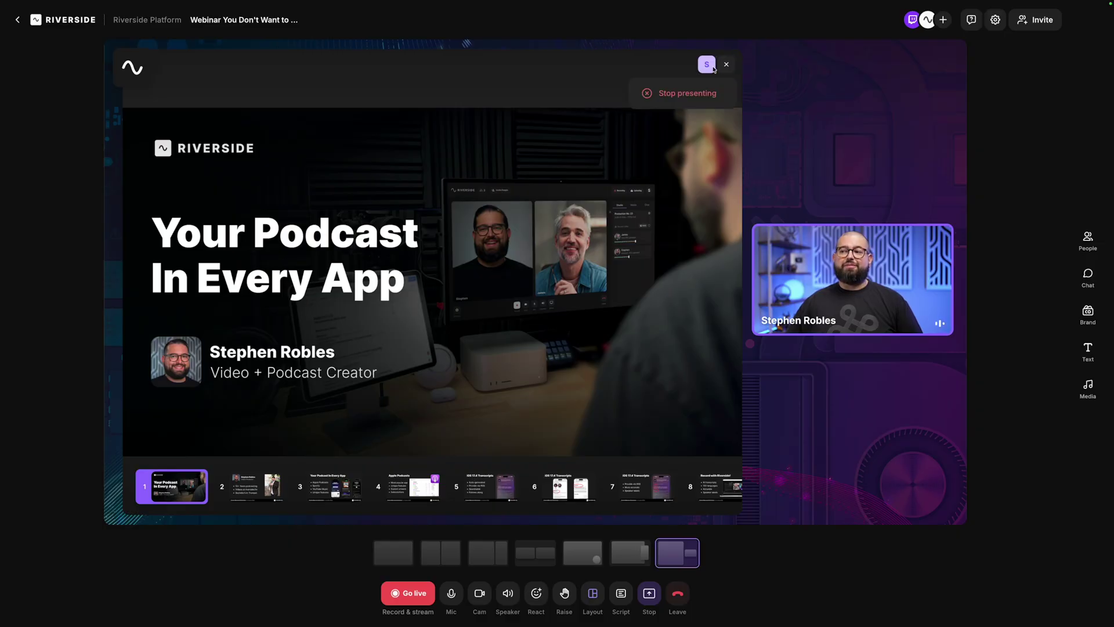
{"action": "left_click", "coordinate": [726, 64]}
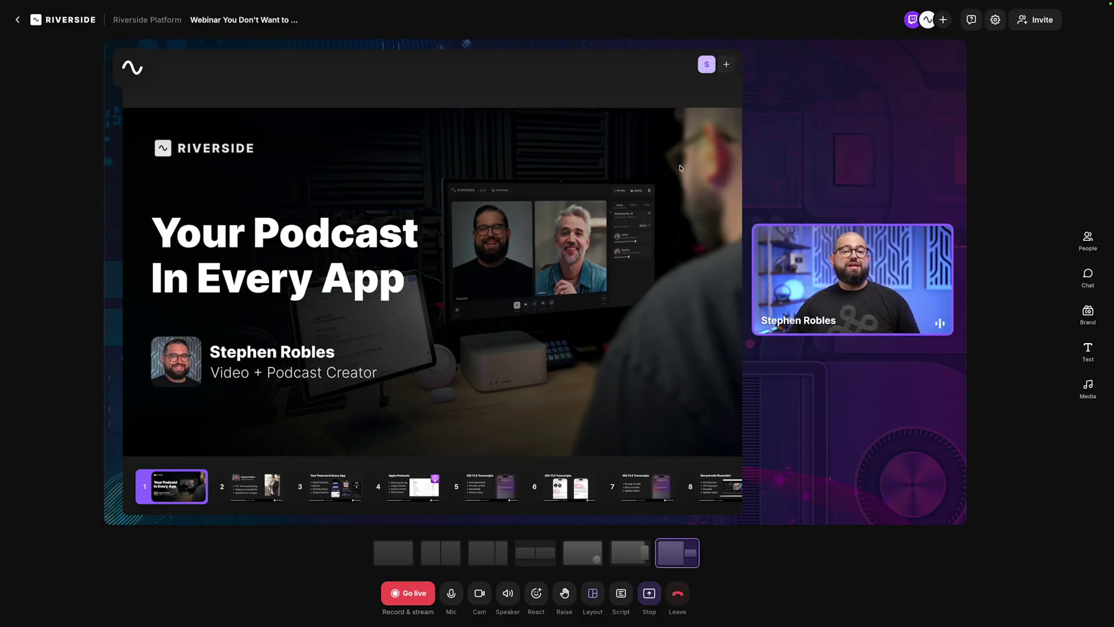
{"action": "left_click", "coordinate": [646, 598]}
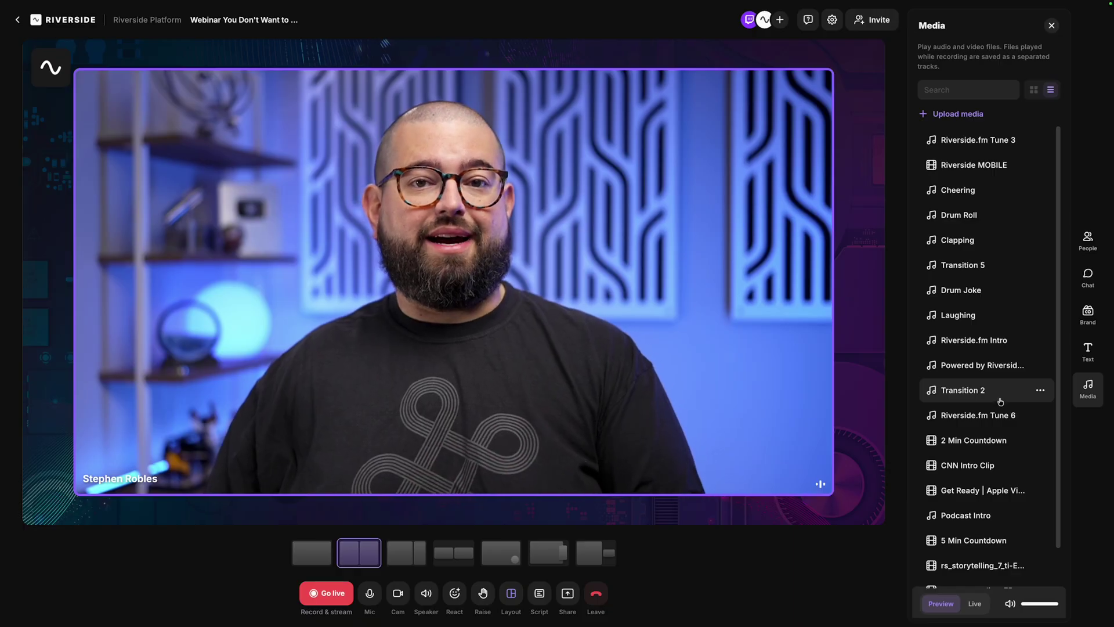
- Play the 2 Min Countdown video live on stage beside the host and show the People panel
{"action": "left_click", "coordinate": [974, 440]}
{"action": "left_click", "coordinate": [975, 603]}
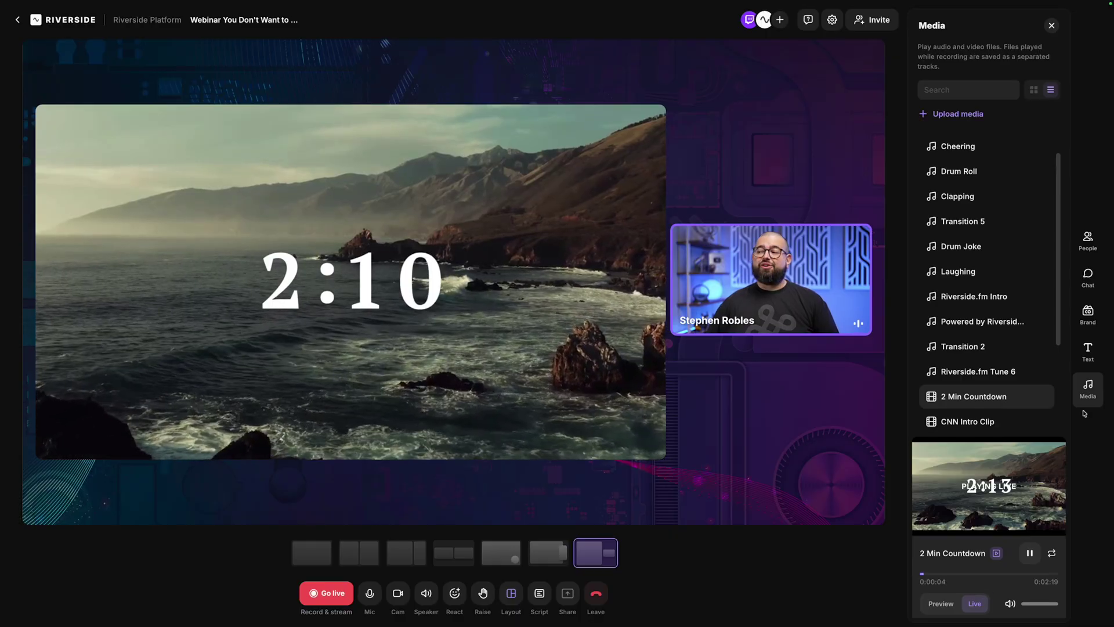
{"action": "left_click", "coordinate": [1087, 250]}
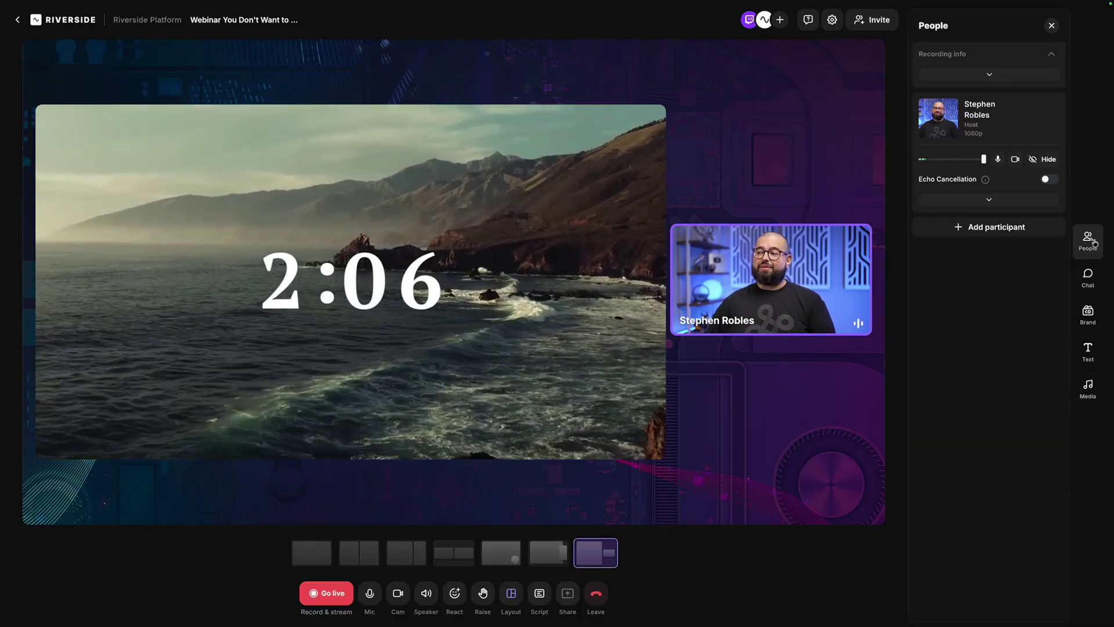
{"action": "left_click", "coordinate": [1044, 159]}
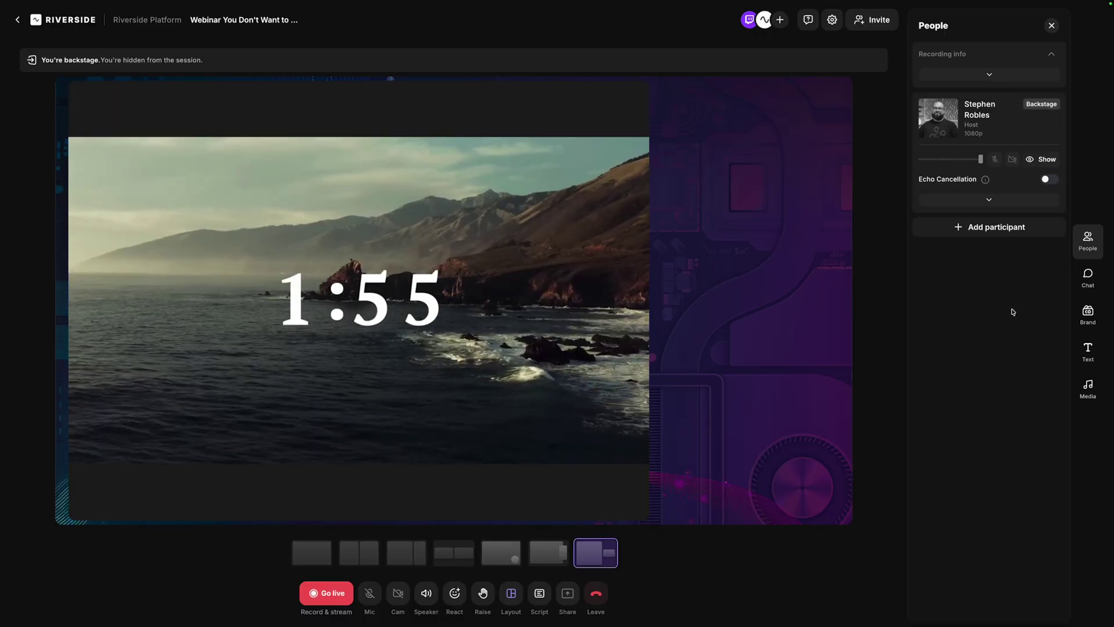
{"action": "left_click", "coordinate": [1038, 159]}
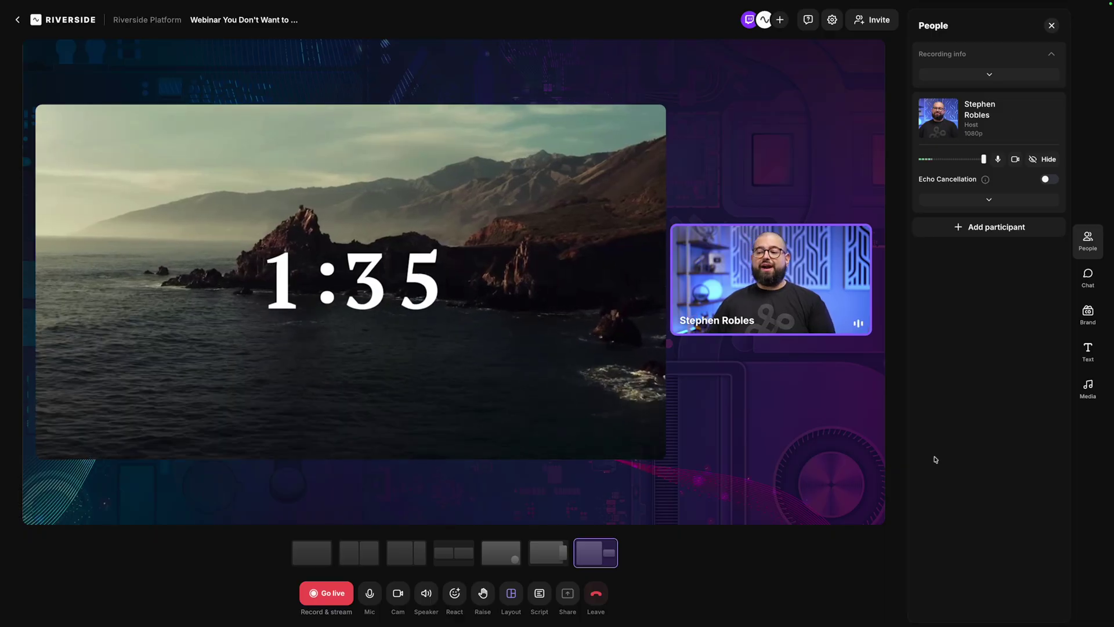
{"action": "left_click", "coordinate": [510, 601]}
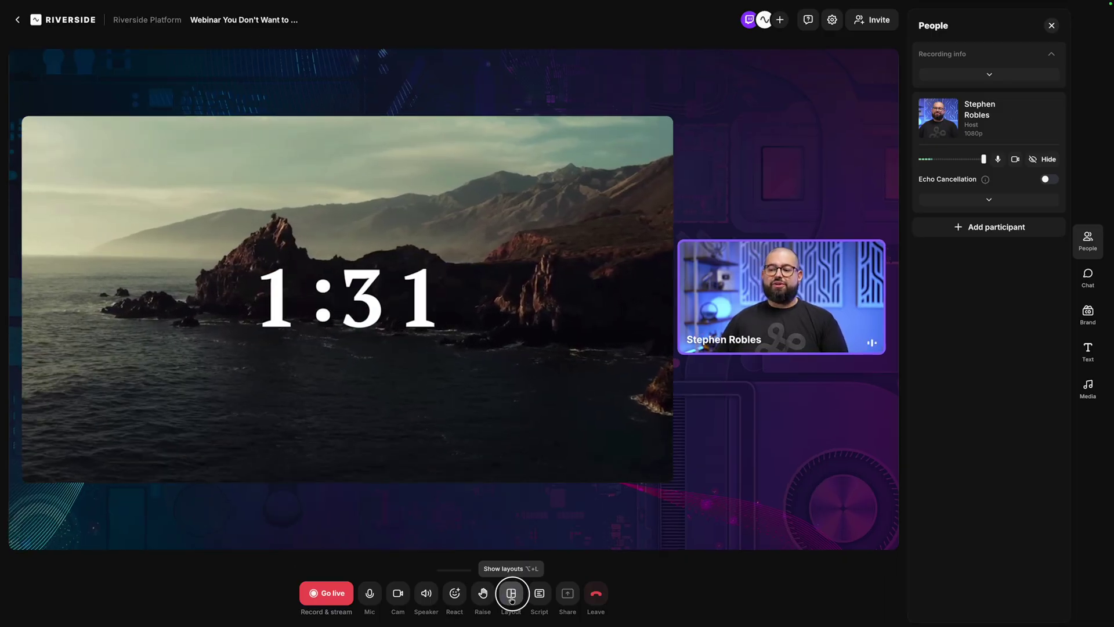
{"action": "left_click", "coordinate": [511, 595]}
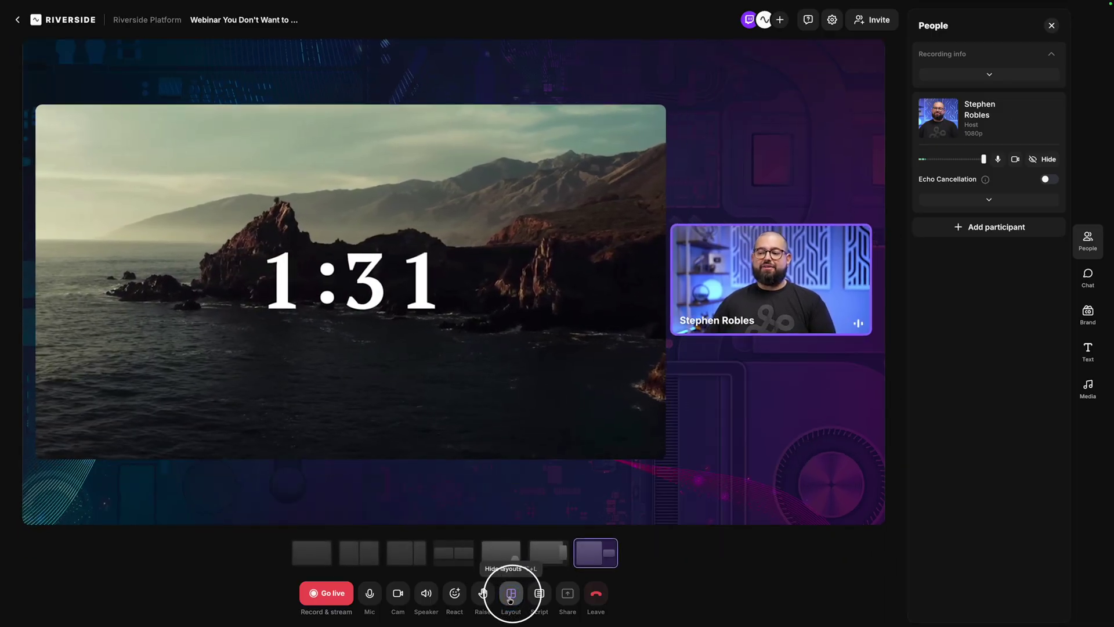
{"action": "left_click", "coordinate": [550, 550]}
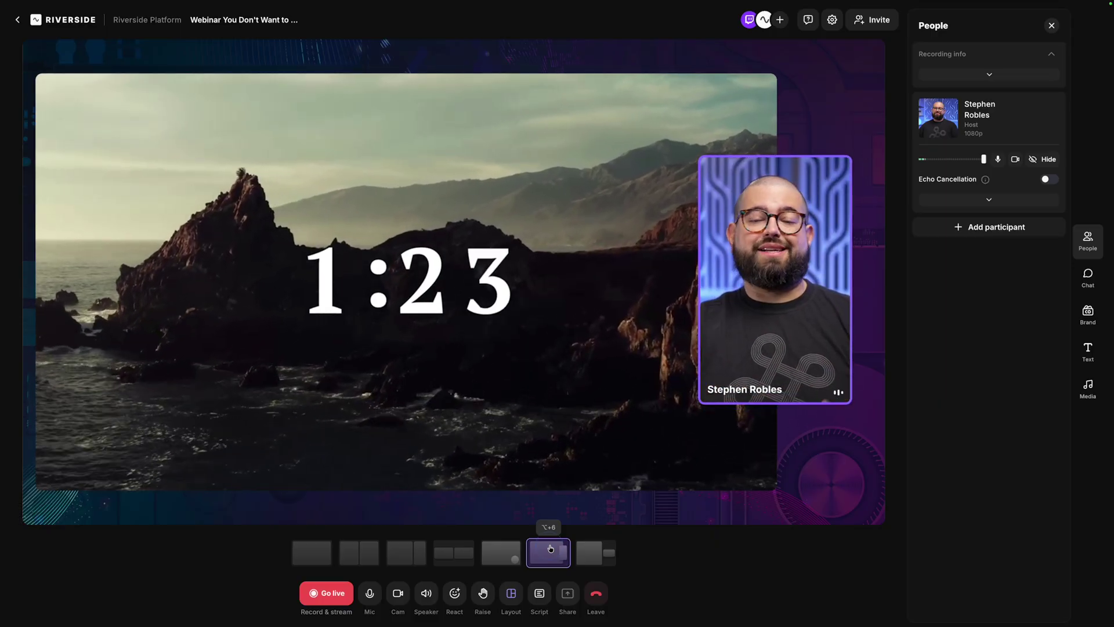
{"action": "left_click", "coordinate": [514, 555]}
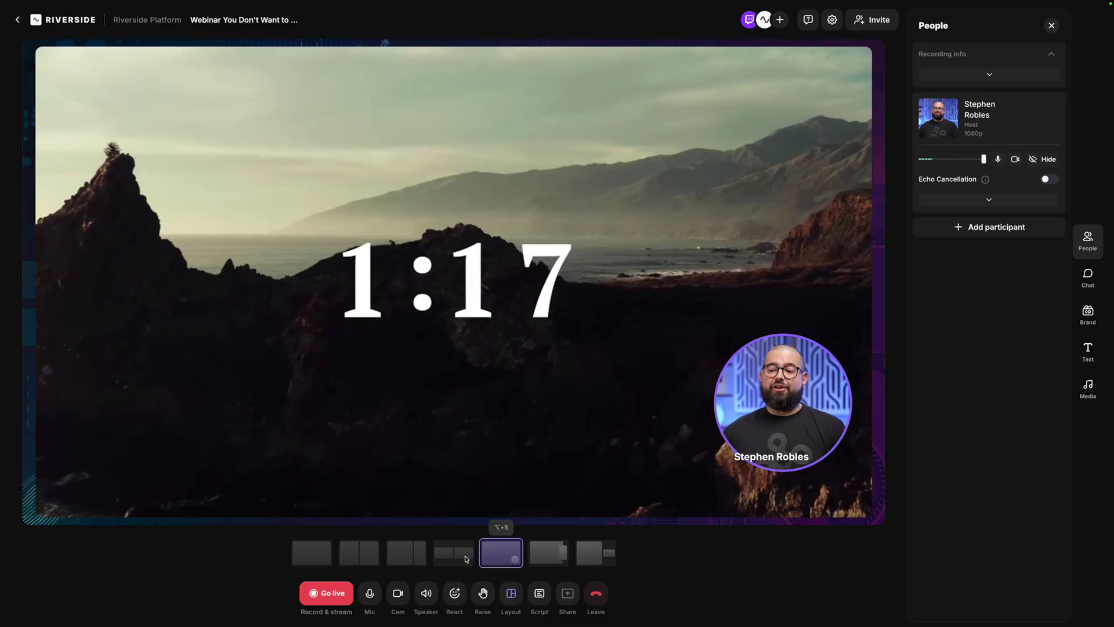
{"action": "left_click", "coordinate": [607, 560]}
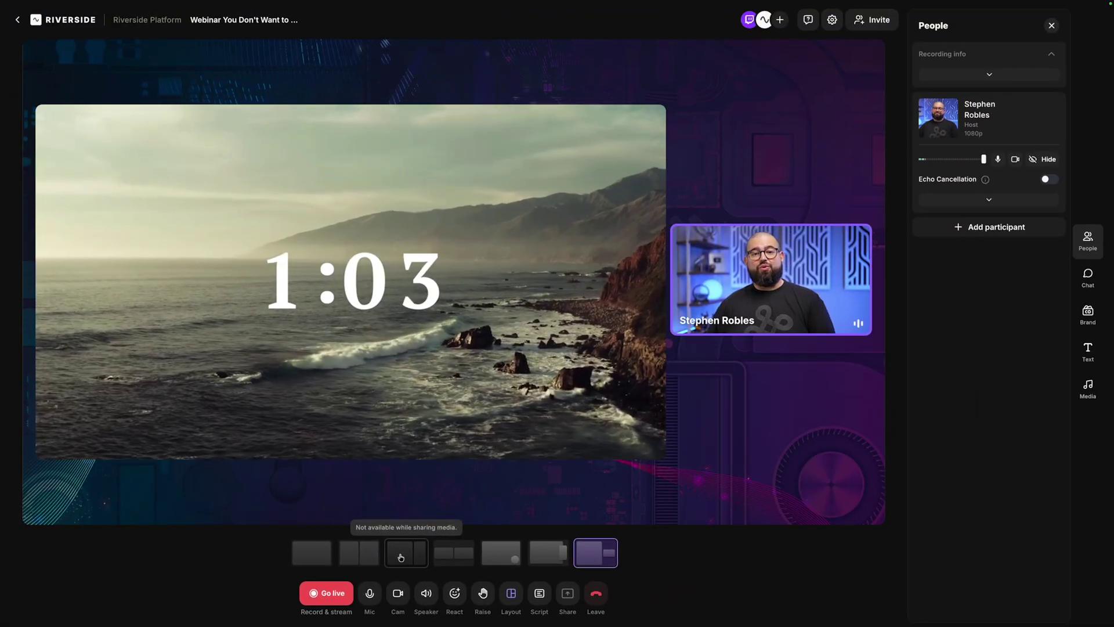
- Switch the 2 Min Countdown player from Live to Preview, leaving the host alone, and view Brand settings
{"action": "left_click", "coordinate": [1085, 388]}
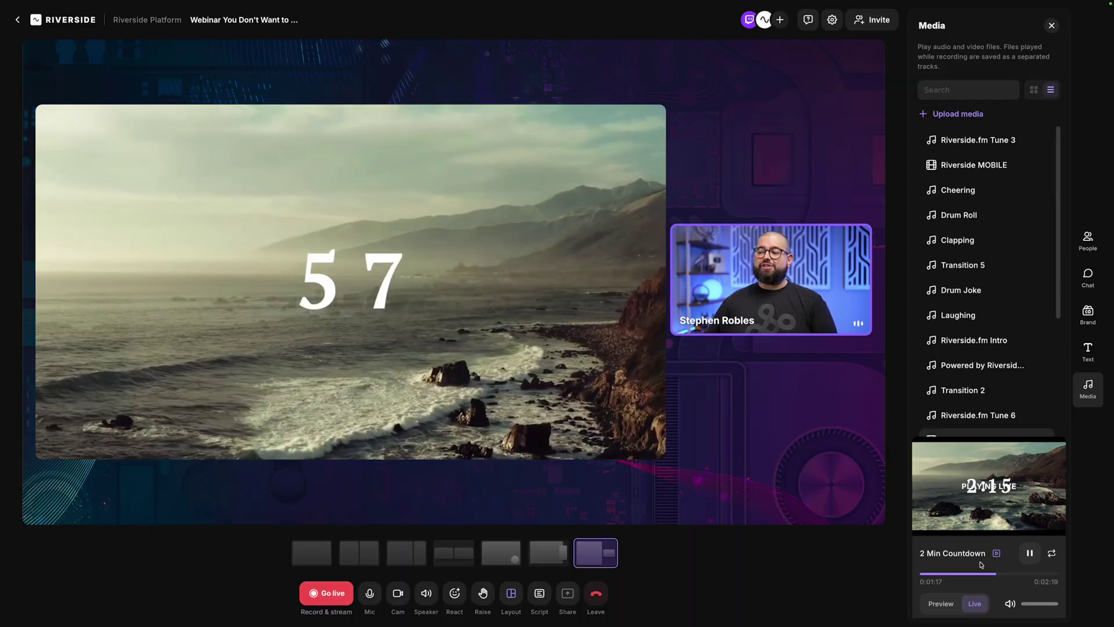
{"action": "left_click", "coordinate": [940, 603]}
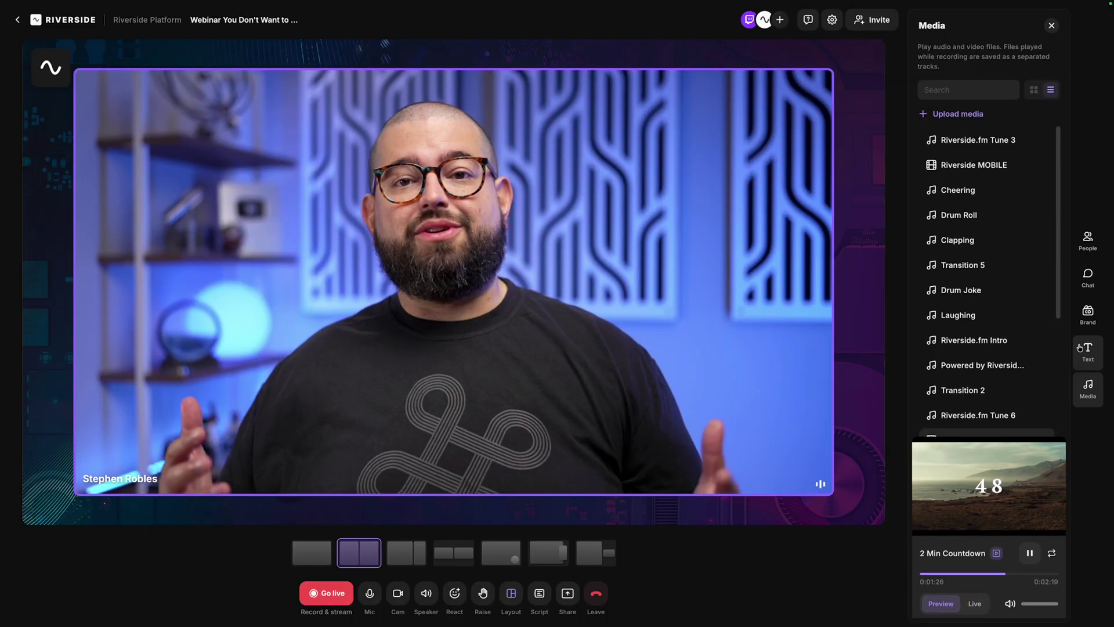
{"action": "left_click", "coordinate": [1088, 315]}
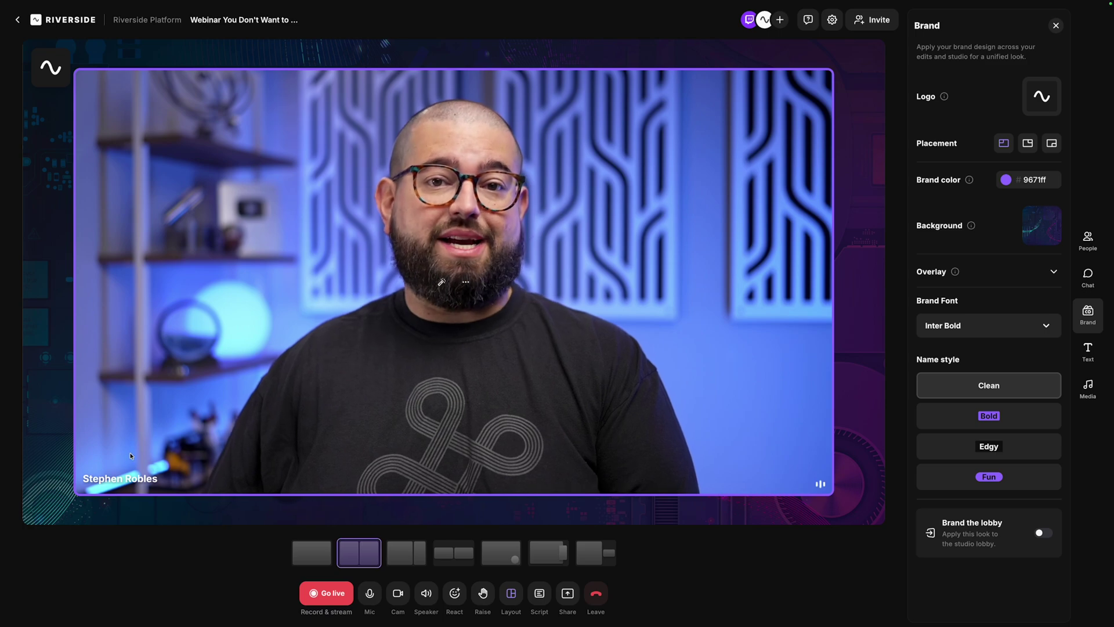
{"action": "left_click", "coordinate": [1088, 278]}
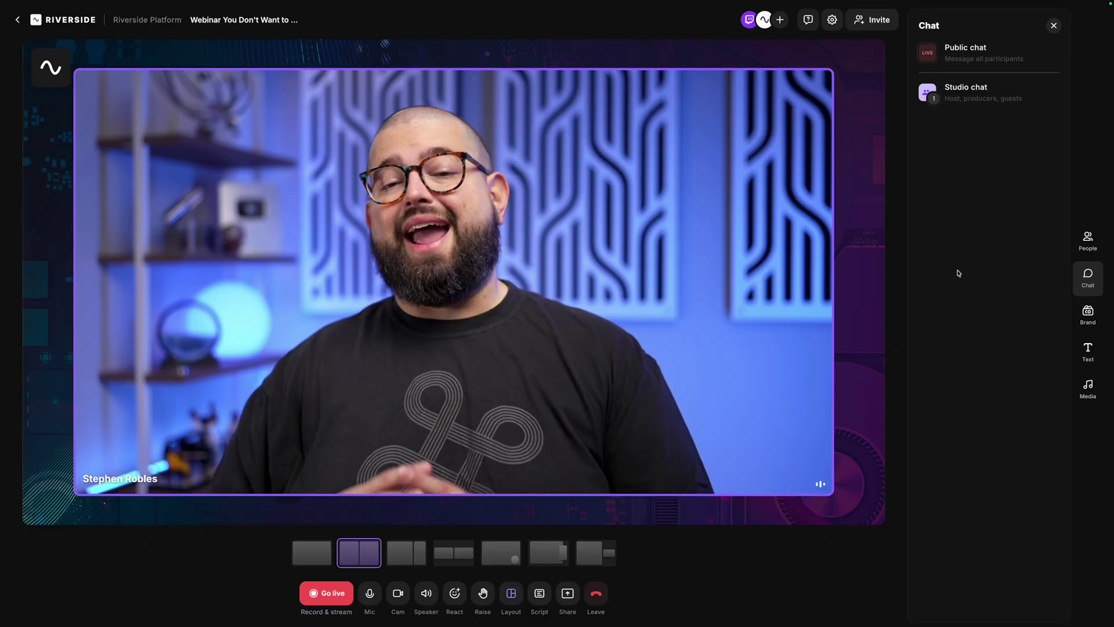
- Open the Studio chat's backstage Whisper conversation for host, producers and guests
{"action": "left_click", "coordinate": [979, 87]}
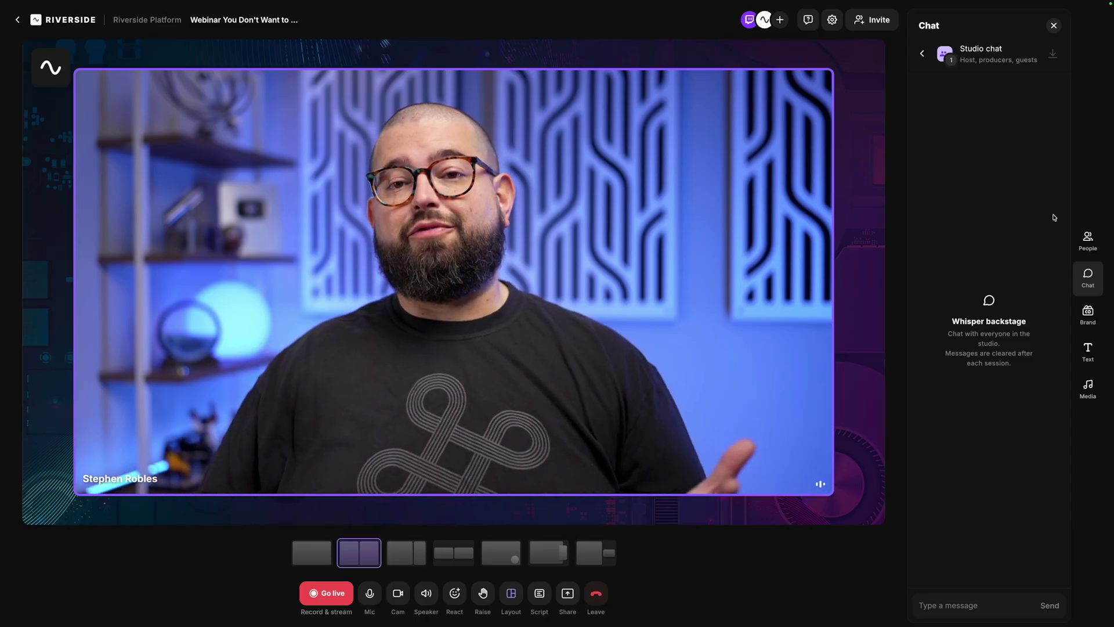
- Show the Riverside Webinars lower-third banner over the host's video
{"action": "left_click", "coordinate": [1092, 356]}
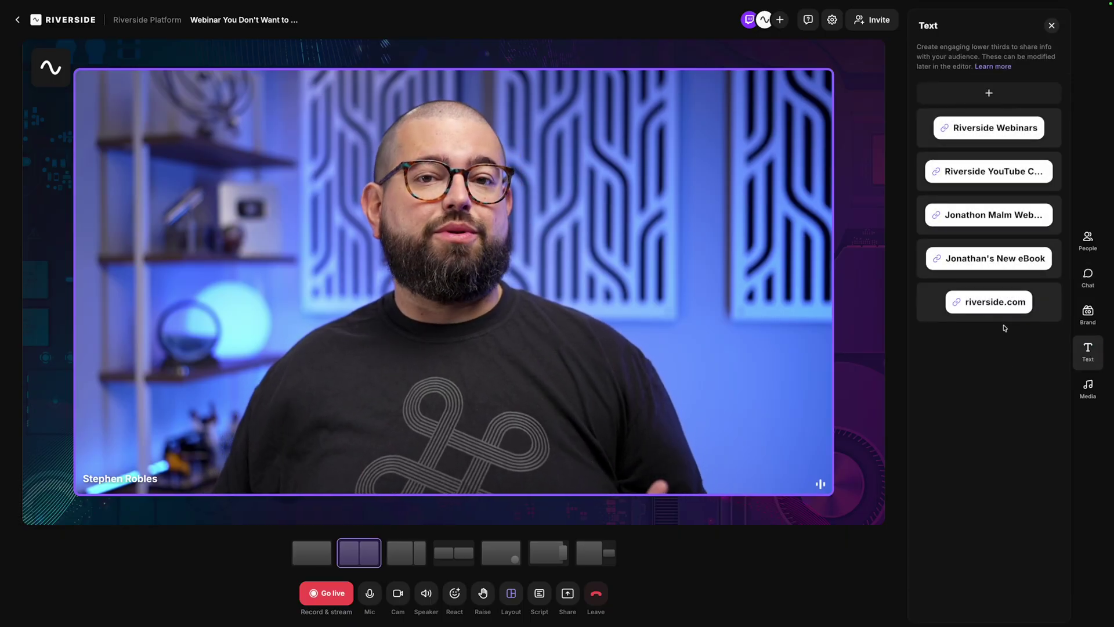
{"action": "left_click", "coordinate": [955, 127]}
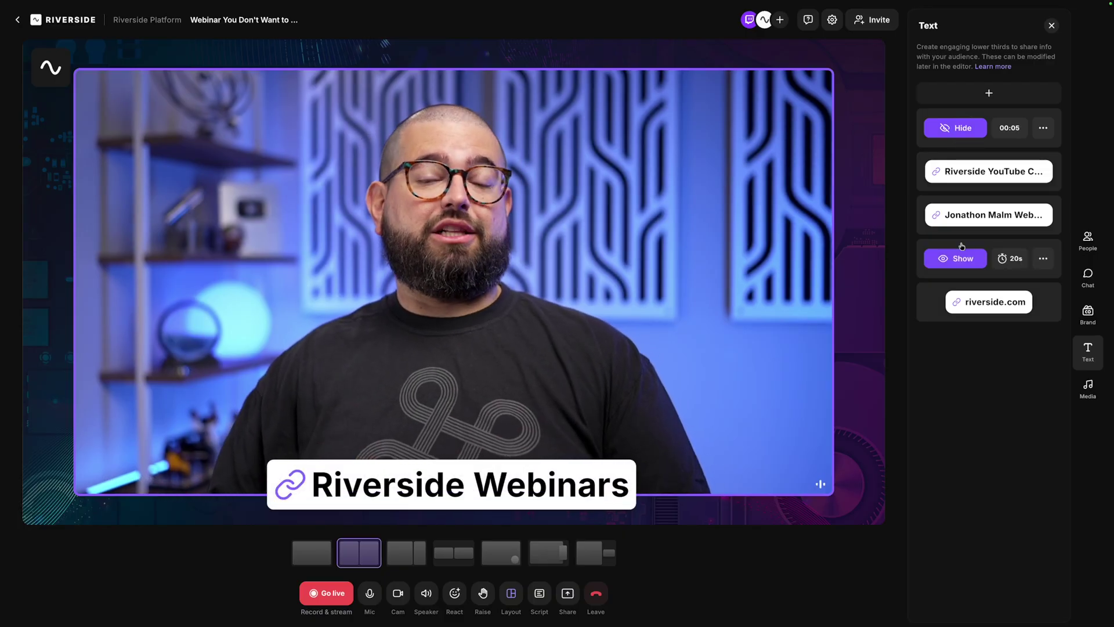
{"action": "mouse_move", "coordinate": [290, 488]}
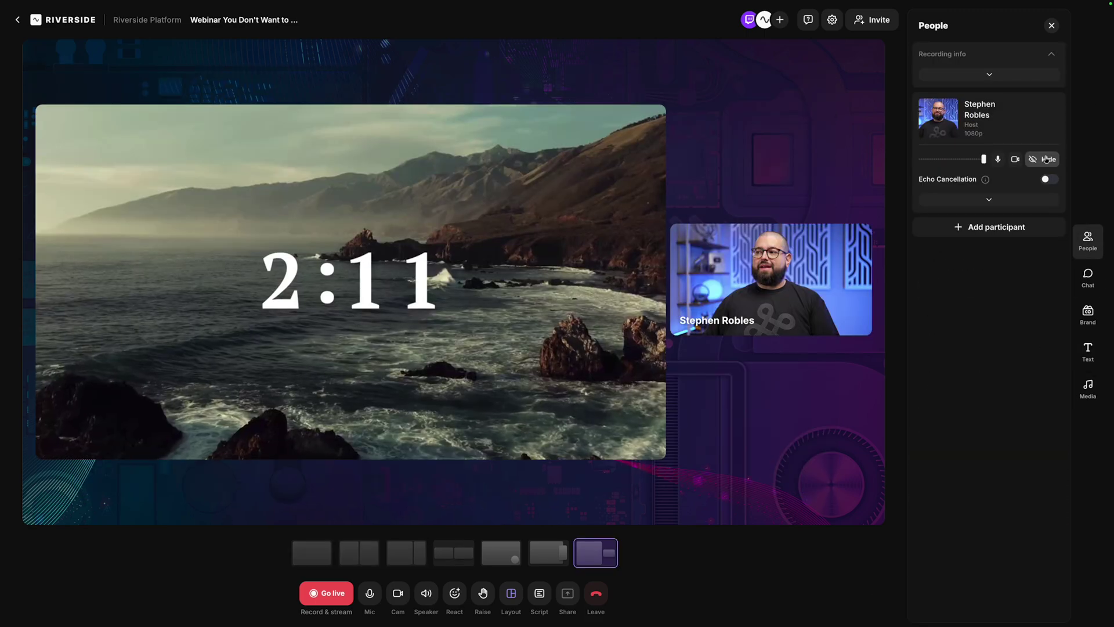
- Send the host backstage, then view and close the Invite people dialog with its shareable link
{"action": "left_click", "coordinate": [1046, 159]}
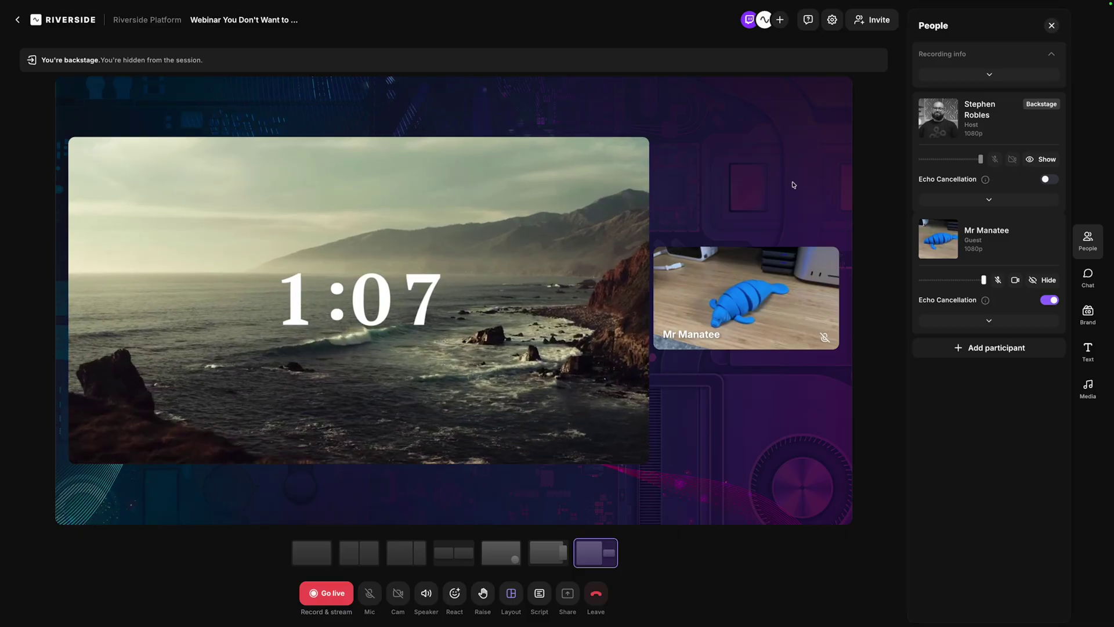
{"action": "left_click", "coordinate": [879, 24]}
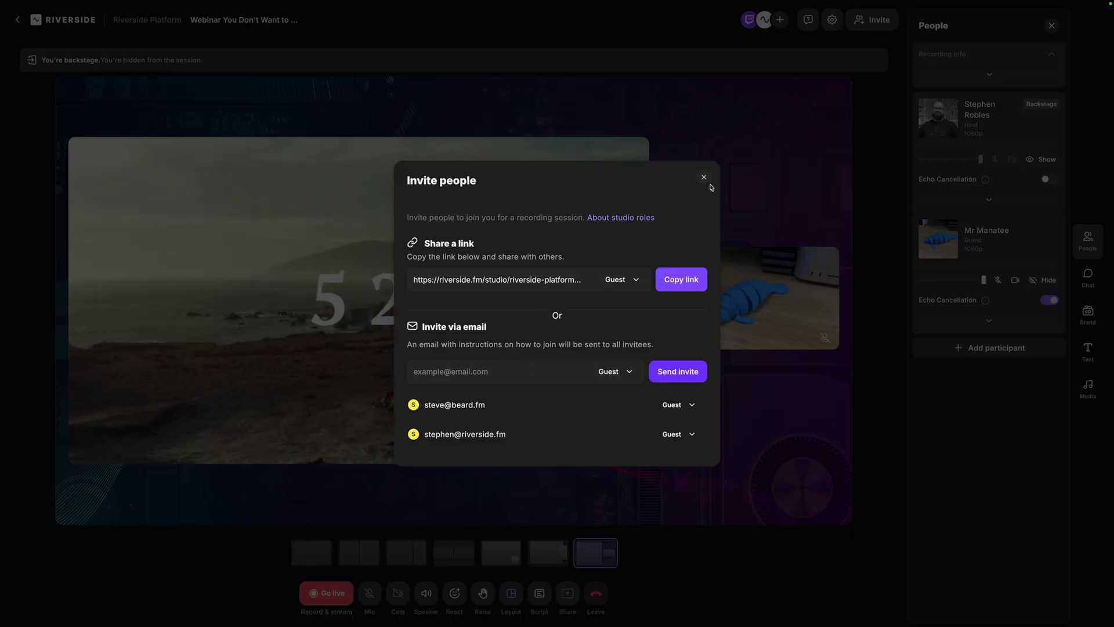
{"action": "left_click", "coordinate": [705, 178]}
- Hide the manatee guest backstage and start the live broadcast and recording
{"action": "left_click", "coordinate": [1041, 282]}
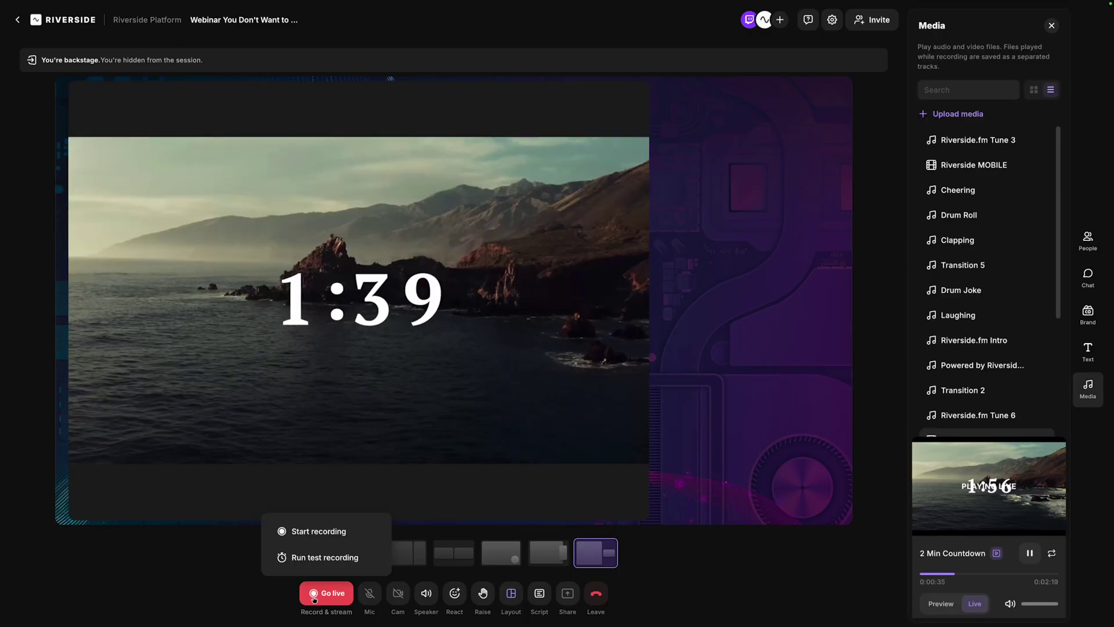
{"action": "left_click", "coordinate": [326, 593]}
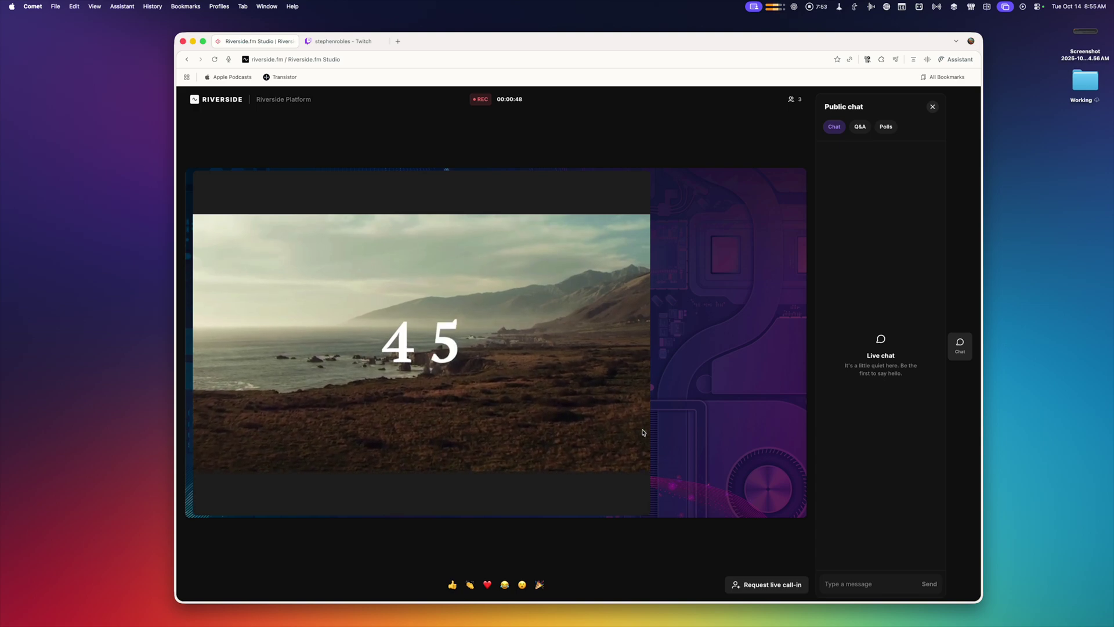
- As a viewer, send 'Hi, watching from Florida!' in the Public chat
{"action": "left_click", "coordinate": [849, 580]}
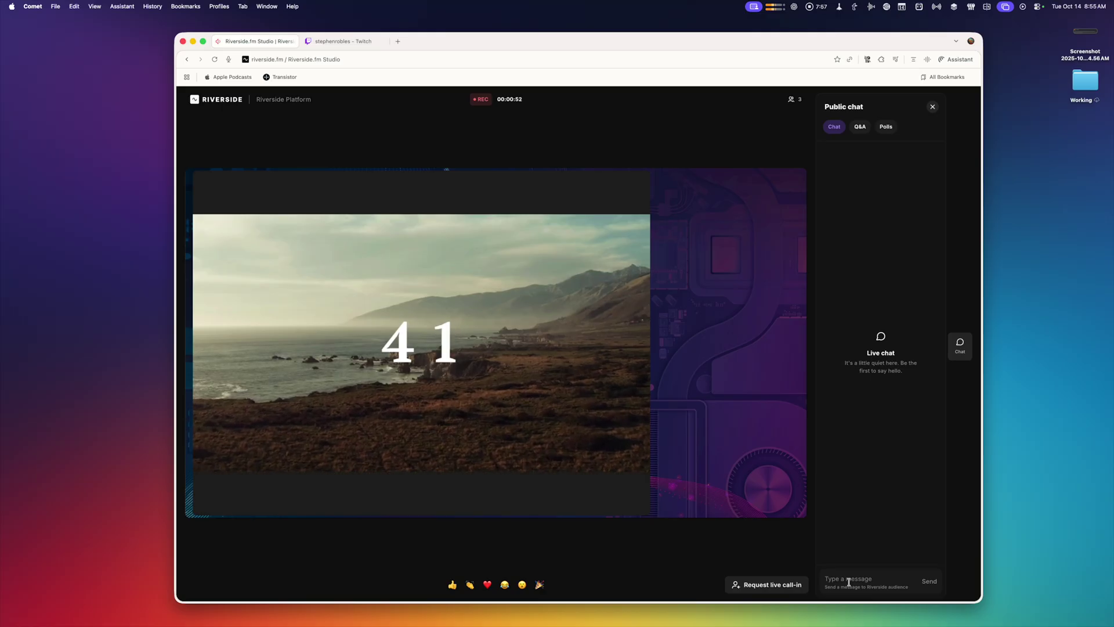
{"action": "type", "text": "Hi, watching from Florida!"}
{"action": "key", "text": "Return"}
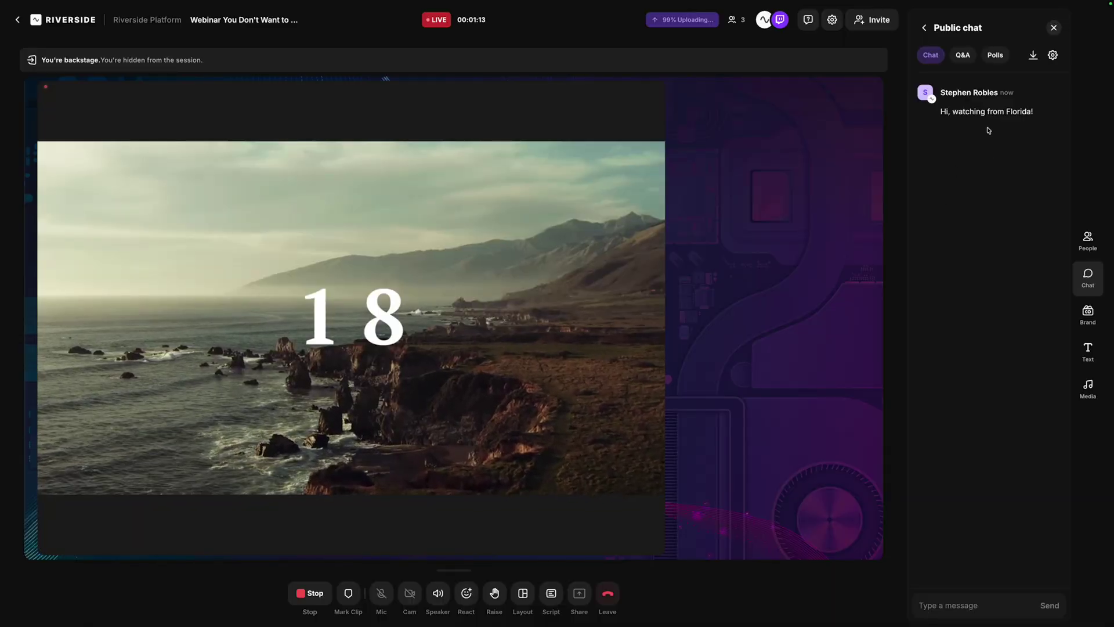
- Put the host's camera on the live stage and switch the countdown player back to Preview
{"action": "left_click", "coordinate": [1087, 386]}
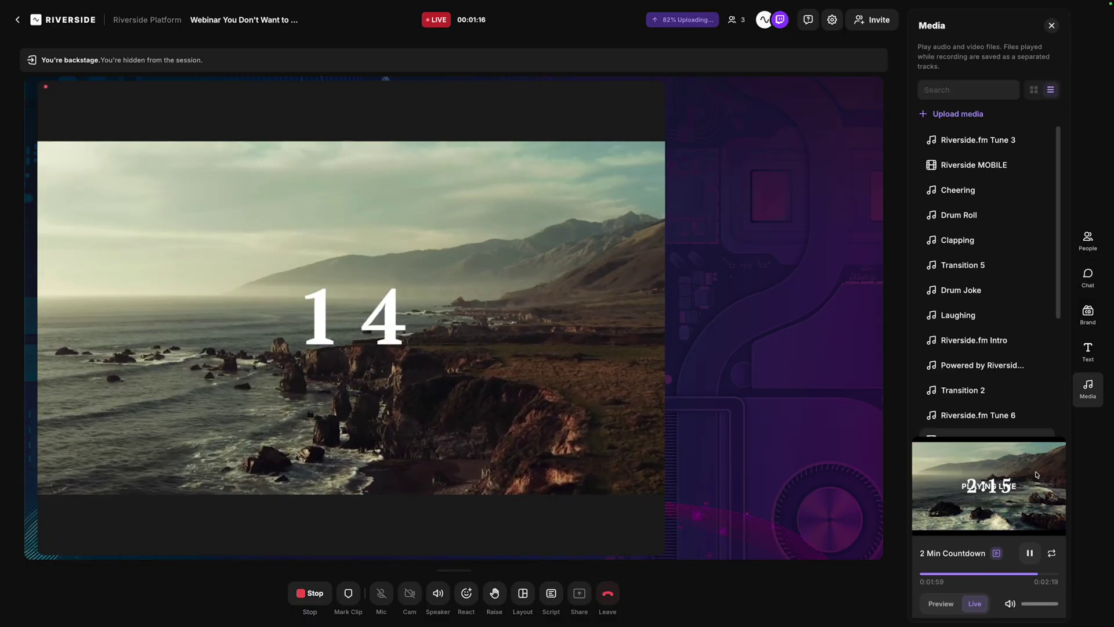
{"action": "left_click", "coordinate": [1087, 239]}
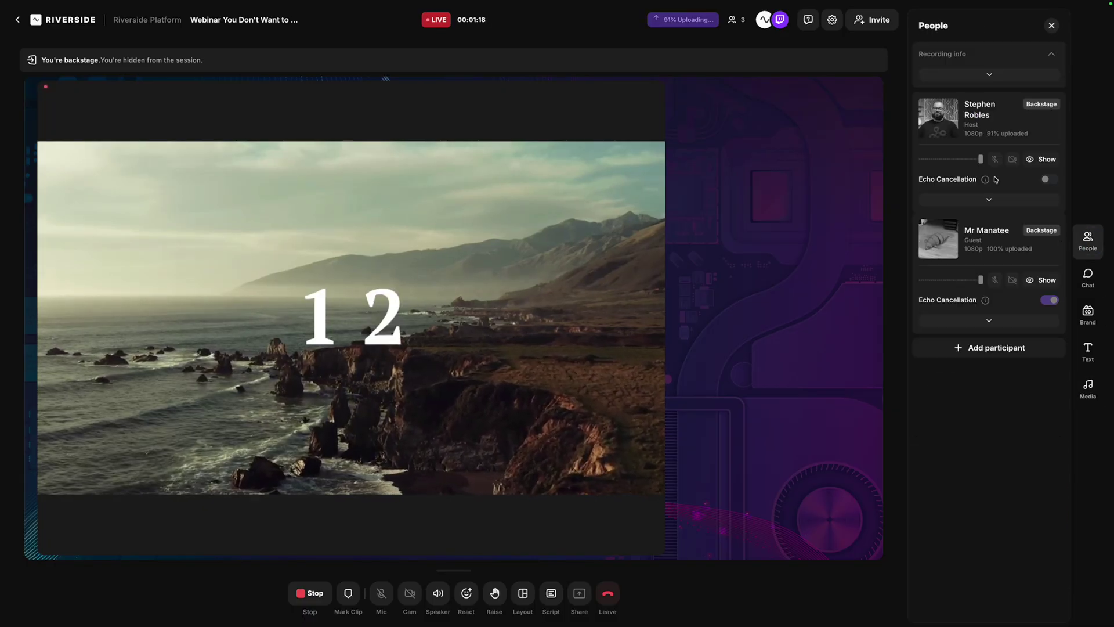
{"action": "left_click", "coordinate": [1049, 161]}
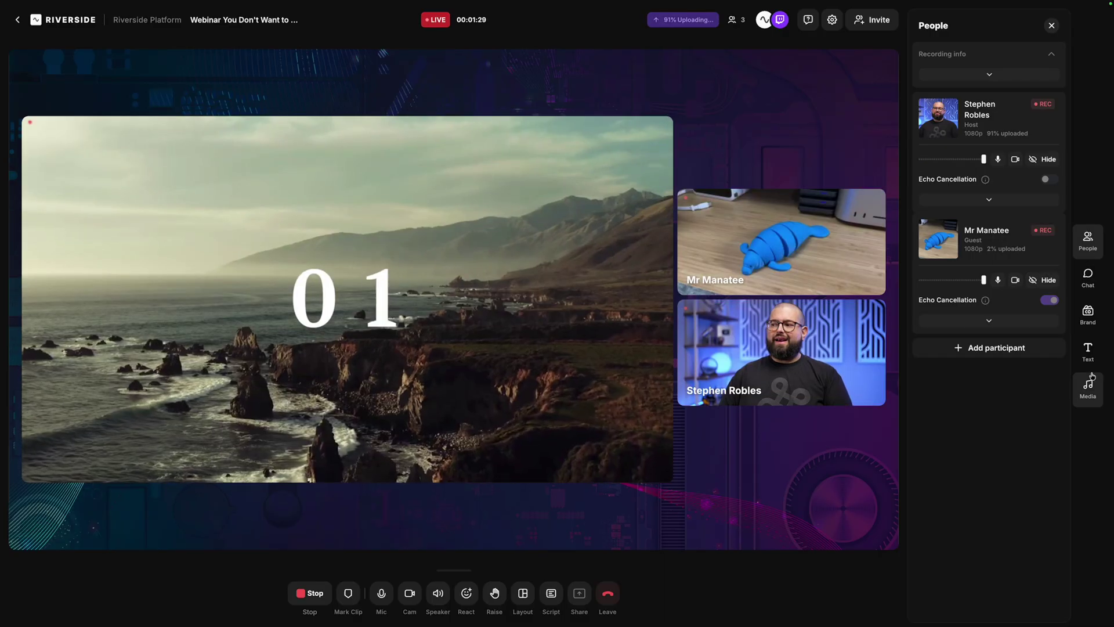
{"action": "left_click", "coordinate": [1088, 386]}
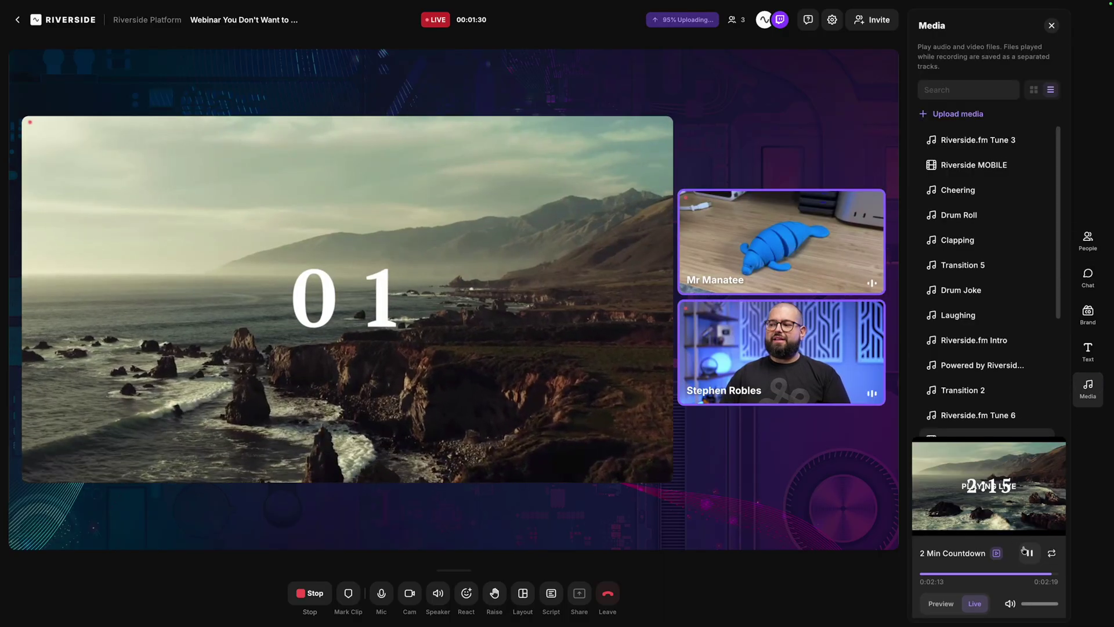
{"action": "left_click", "coordinate": [941, 604]}
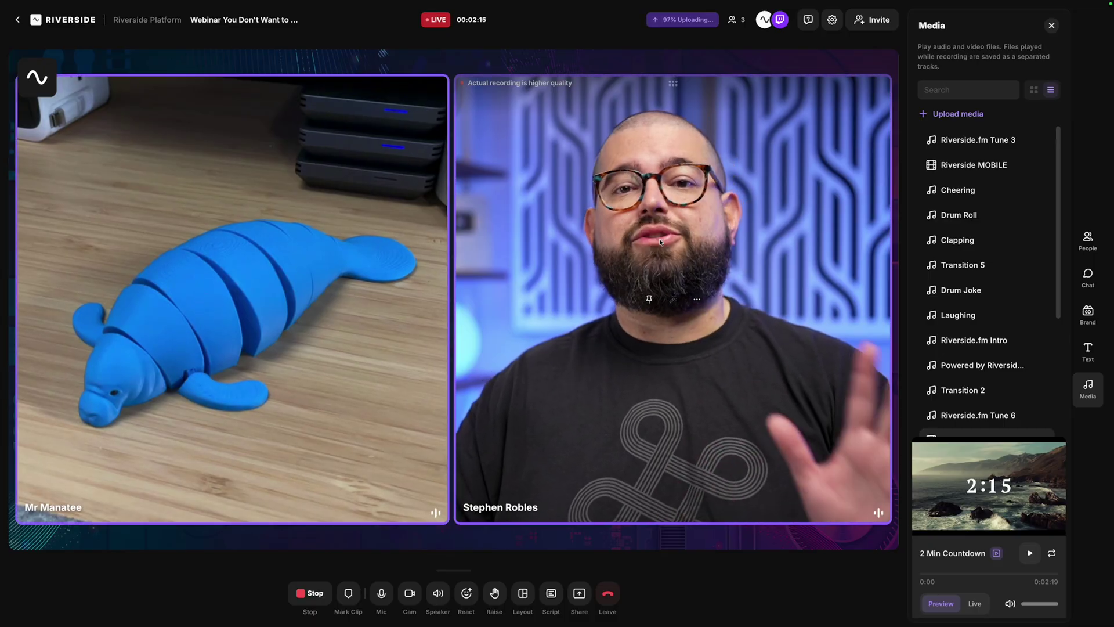
- Move the host tile left of the manatee guest and apply the fourth, centred side-by-side layout
{"action": "left_click_drag", "start_coordinate": [647, 88], "coordinate": [273, 110]}
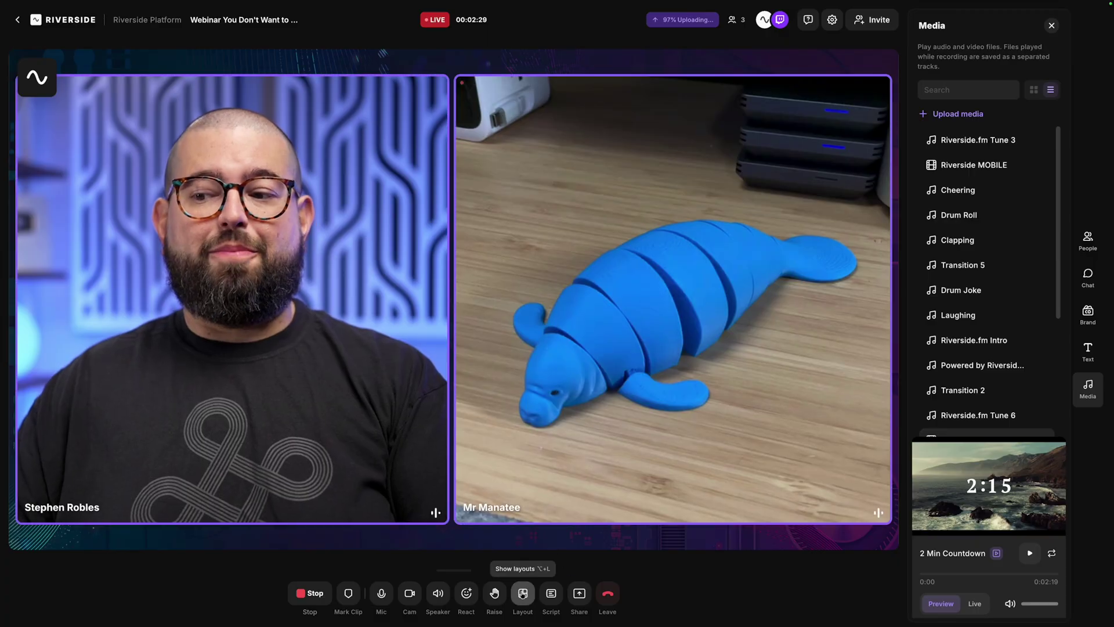
{"action": "left_click", "coordinate": [522, 593]}
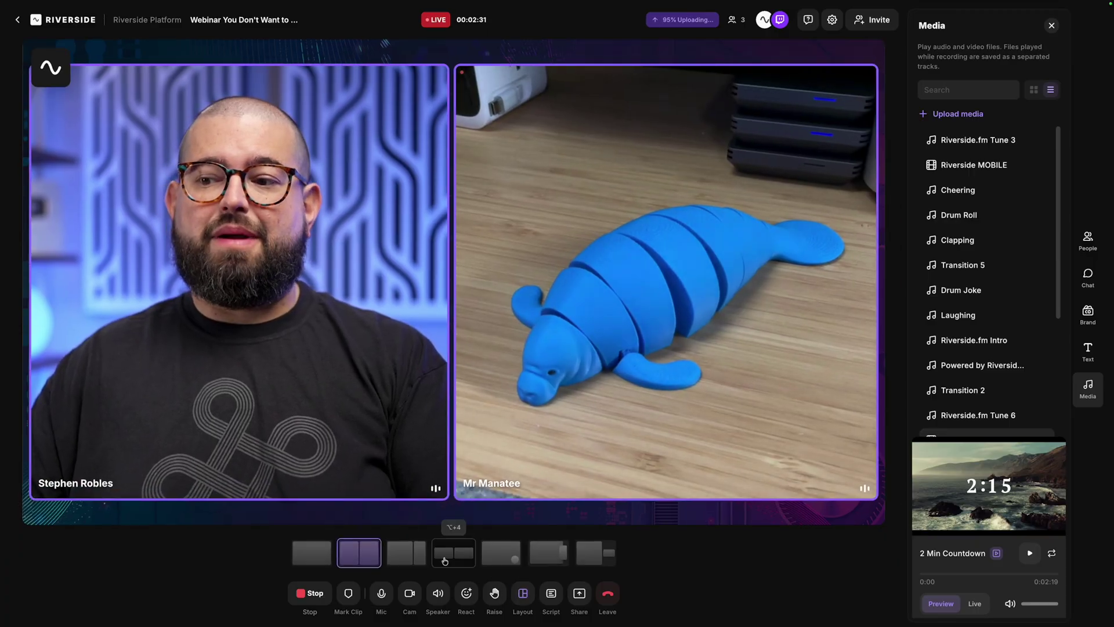
{"action": "left_click", "coordinate": [445, 554]}
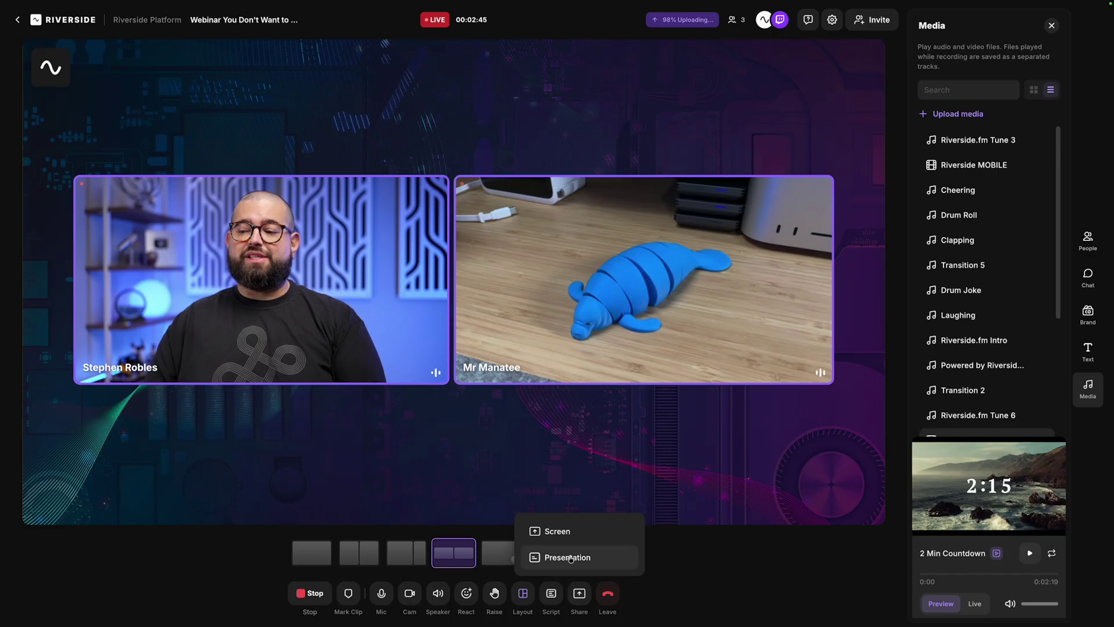
- Share the Your Podcast In Every App deck in the large presentation layout with speaker tiles
{"action": "left_click", "coordinate": [569, 557]}
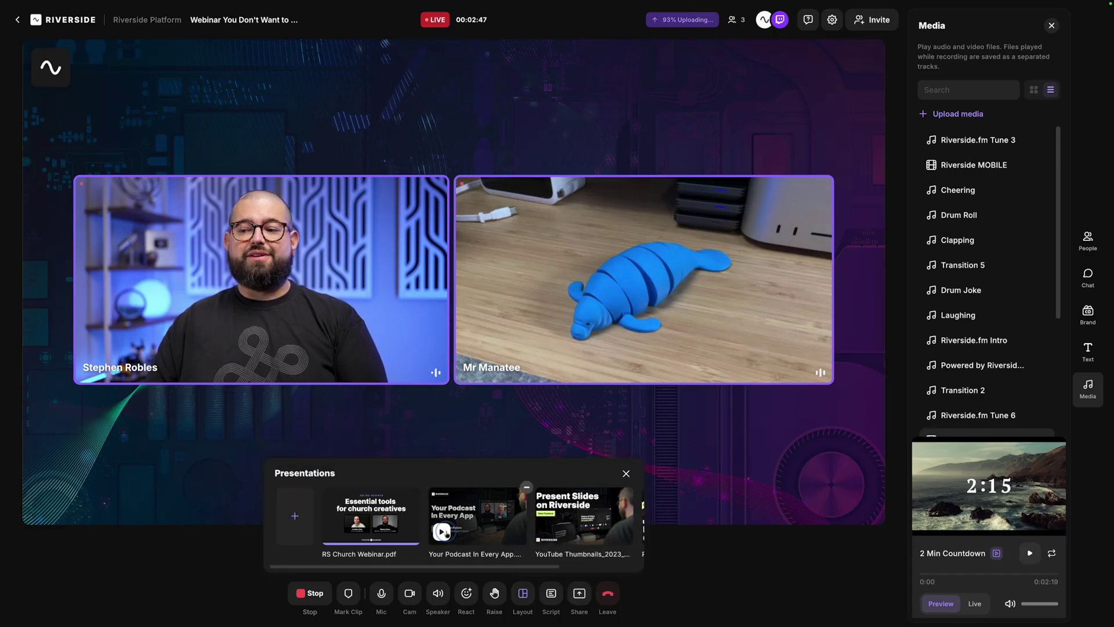
{"action": "left_click", "coordinate": [442, 531]}
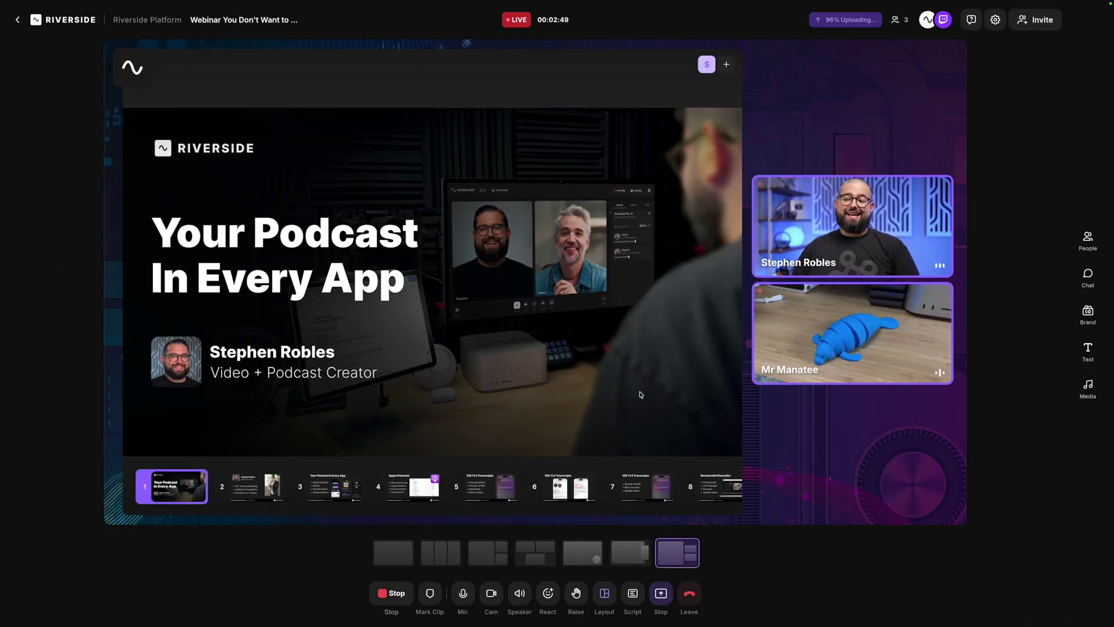
{"action": "left_click", "coordinate": [620, 554]}
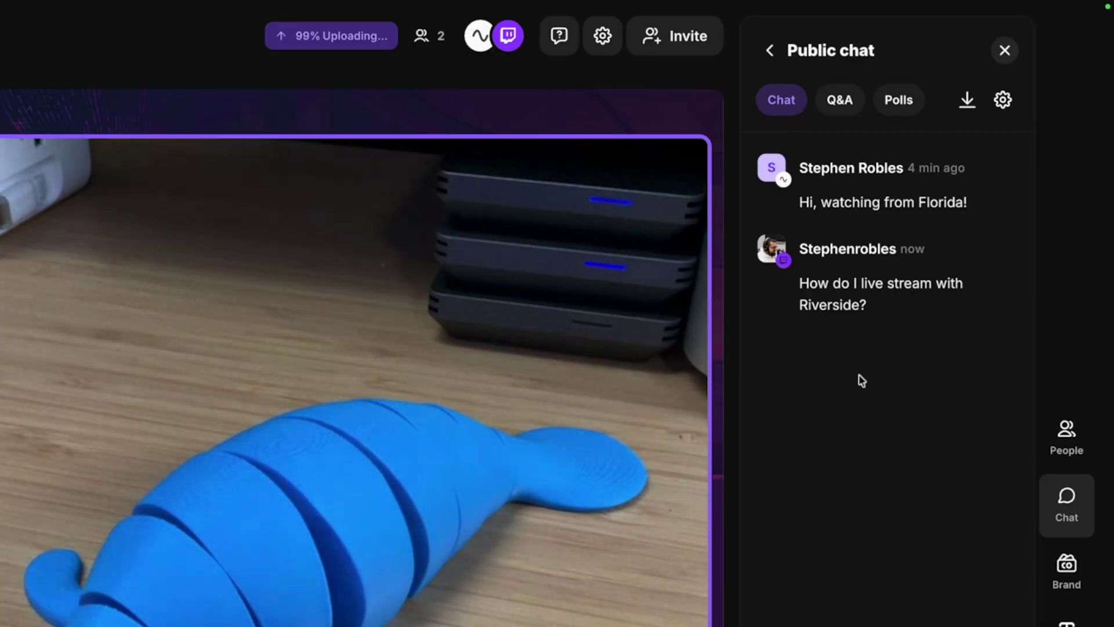
- Show the viewer's live-streaming chat question on the broadcast, then bring up the audience questions
{"action": "left_click", "coordinate": [840, 337]}
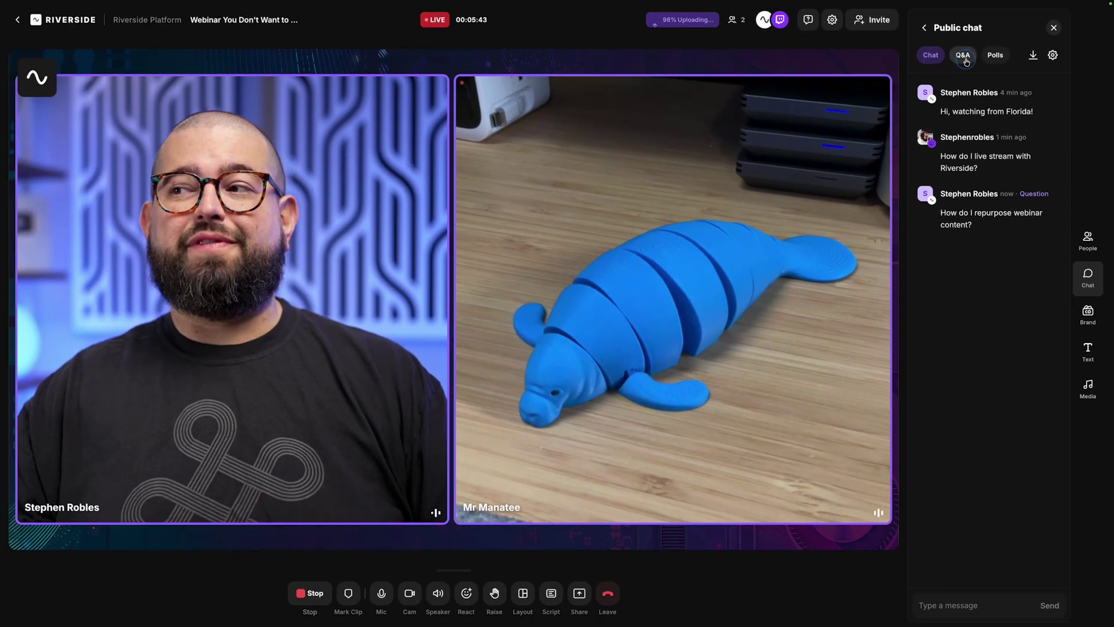
{"action": "left_click", "coordinate": [966, 61]}
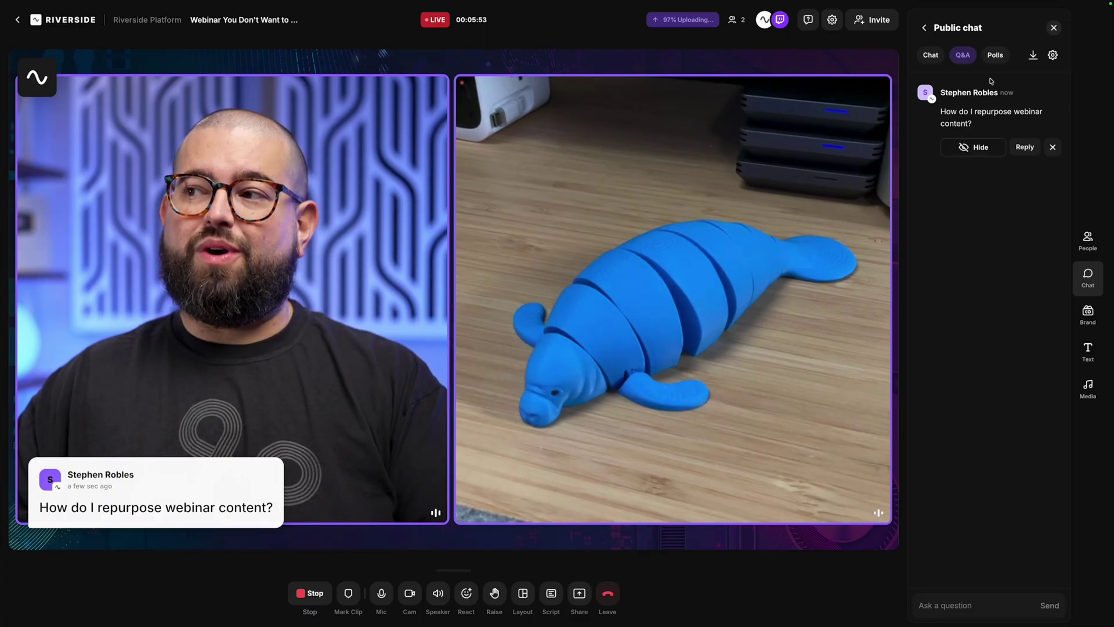
- Switch to the Polls tab to review the drafted poll
{"action": "left_click", "coordinate": [995, 54]}
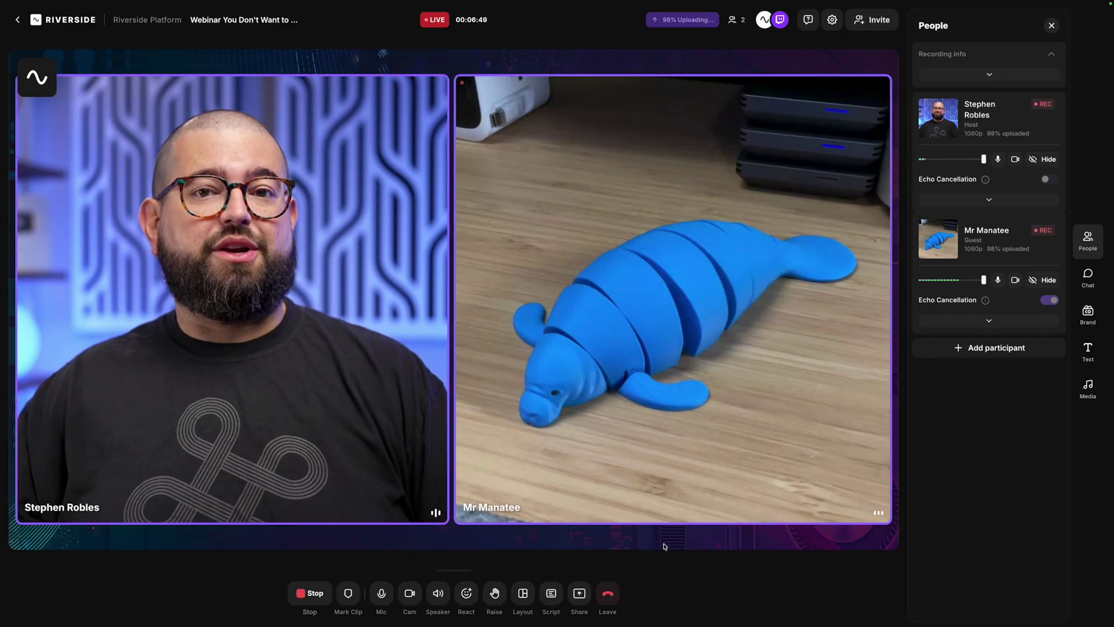
{"action": "left_click", "coordinate": [552, 594]}
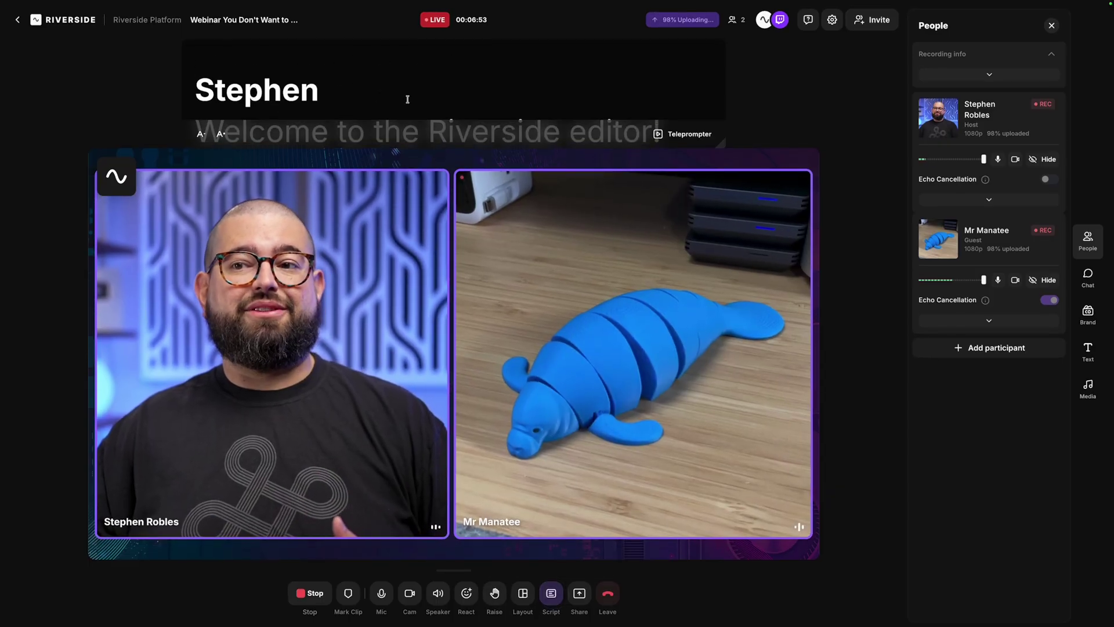
{"action": "left_click", "coordinate": [691, 133]}
{"action": "scroll", "coordinate": [616, 265], "scroll_direction": "down", "scroll_amount": 8}
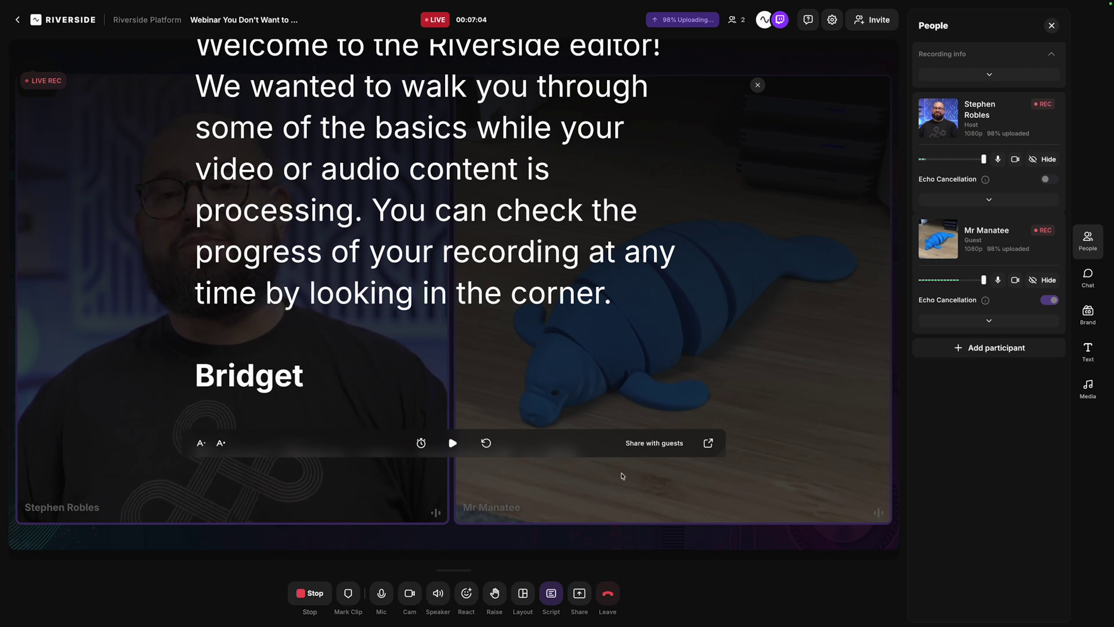
{"action": "left_click", "coordinate": [551, 593]}
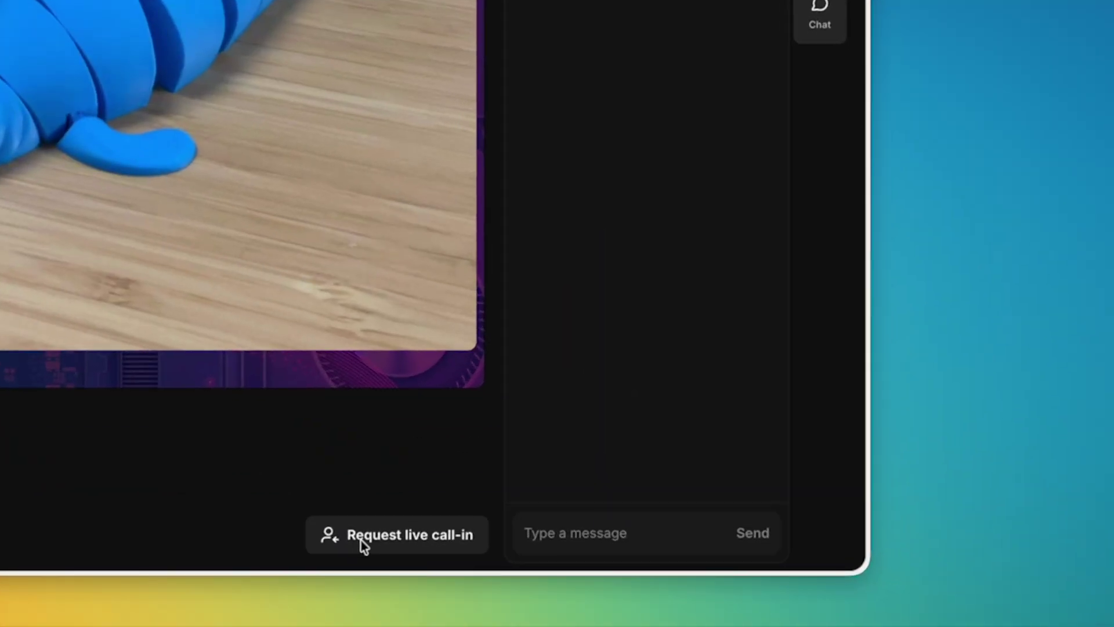
- Send a headphones-on live call-in with the viewer's name and 'How do I create Reels from webinar content?'
{"action": "left_click", "coordinate": [398, 540]}
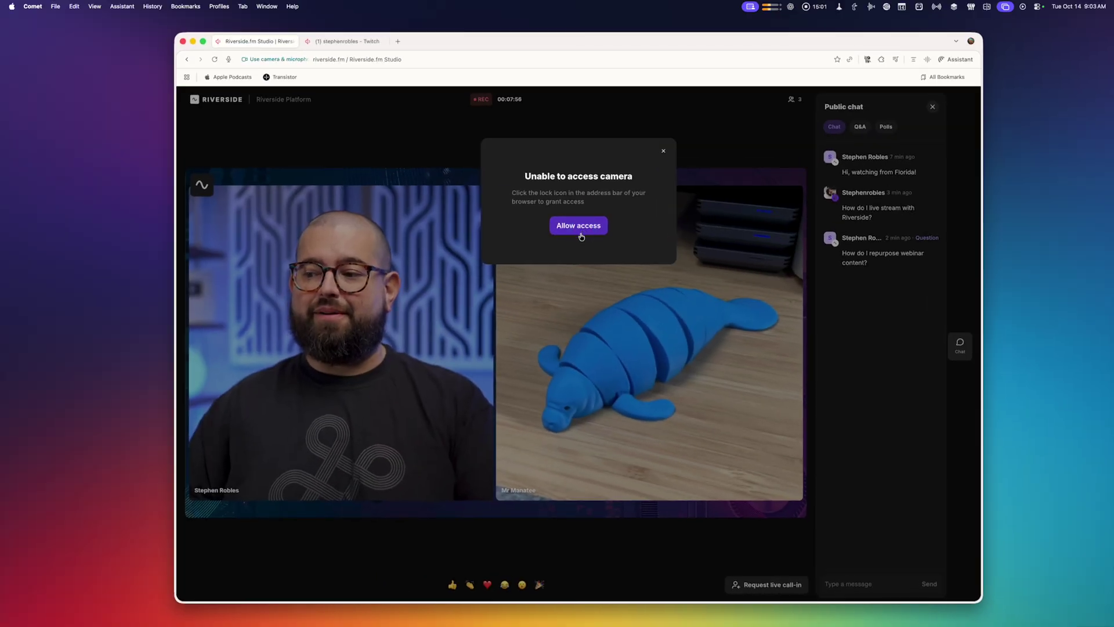
{"action": "left_click", "coordinate": [579, 227]}
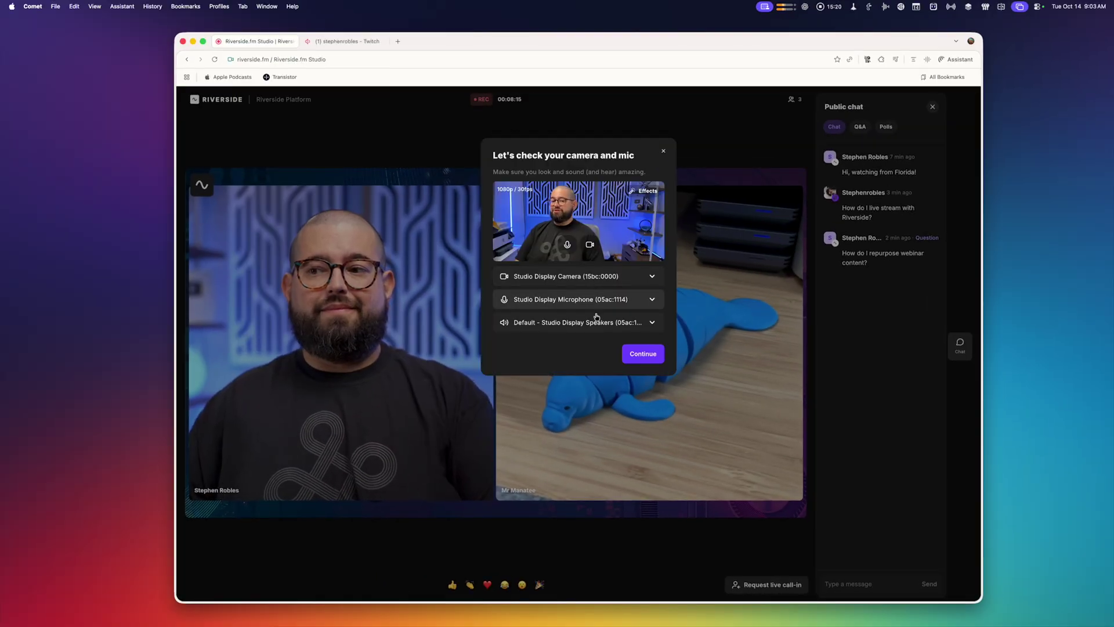
{"action": "left_click", "coordinate": [632, 357]}
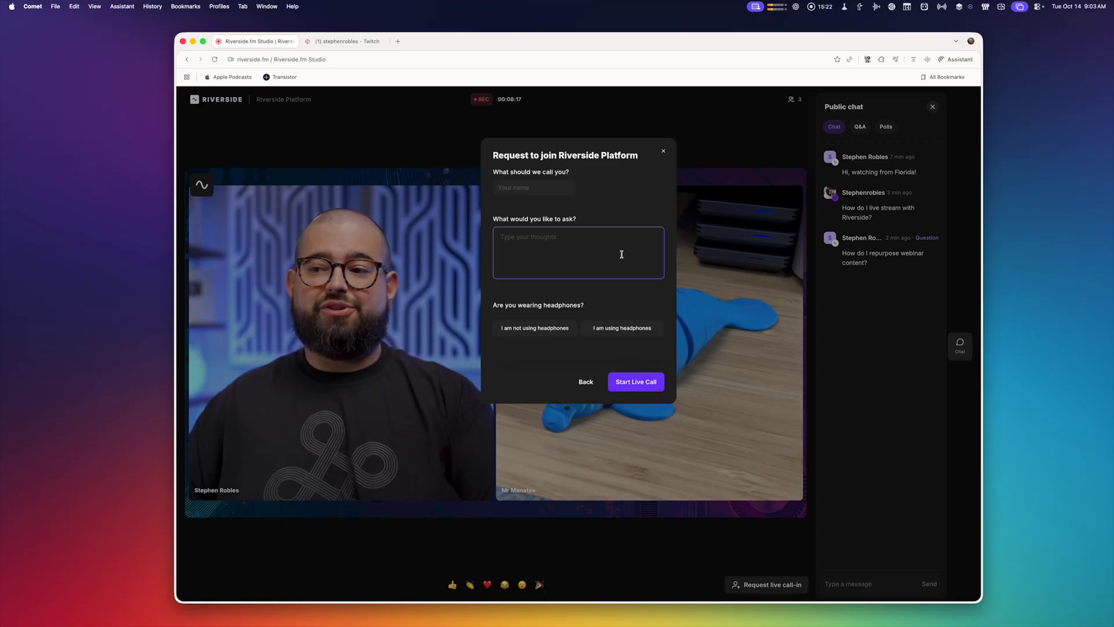
{"action": "type", "text": "John Smith"}
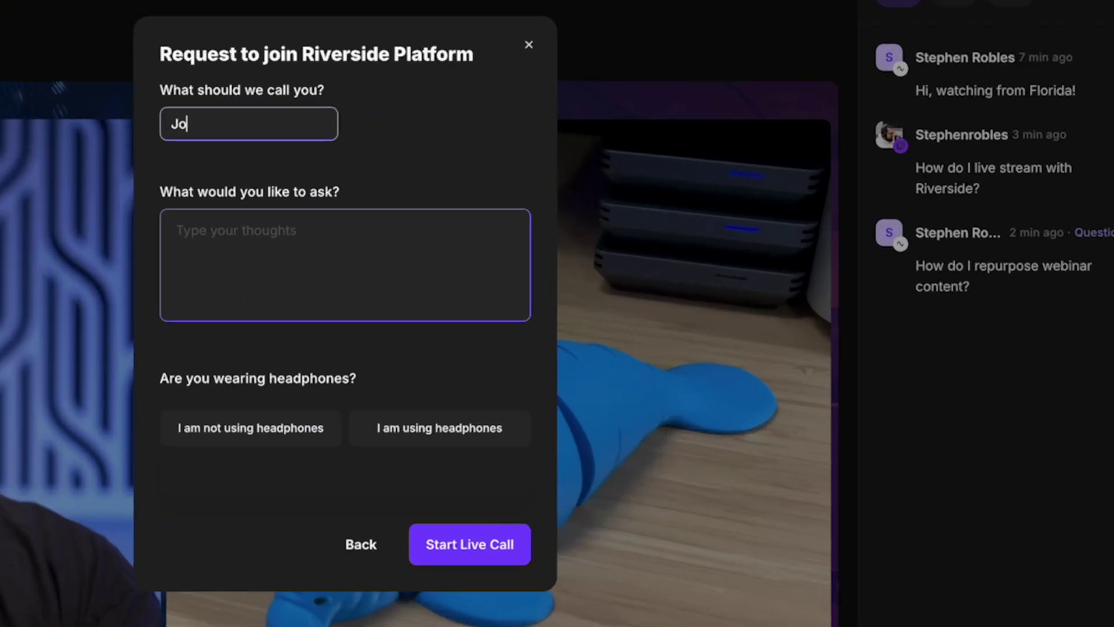
{"action": "key", "text": "Tab"}
{"action": "type", "text": "How do I create Reels from webinar content?"}
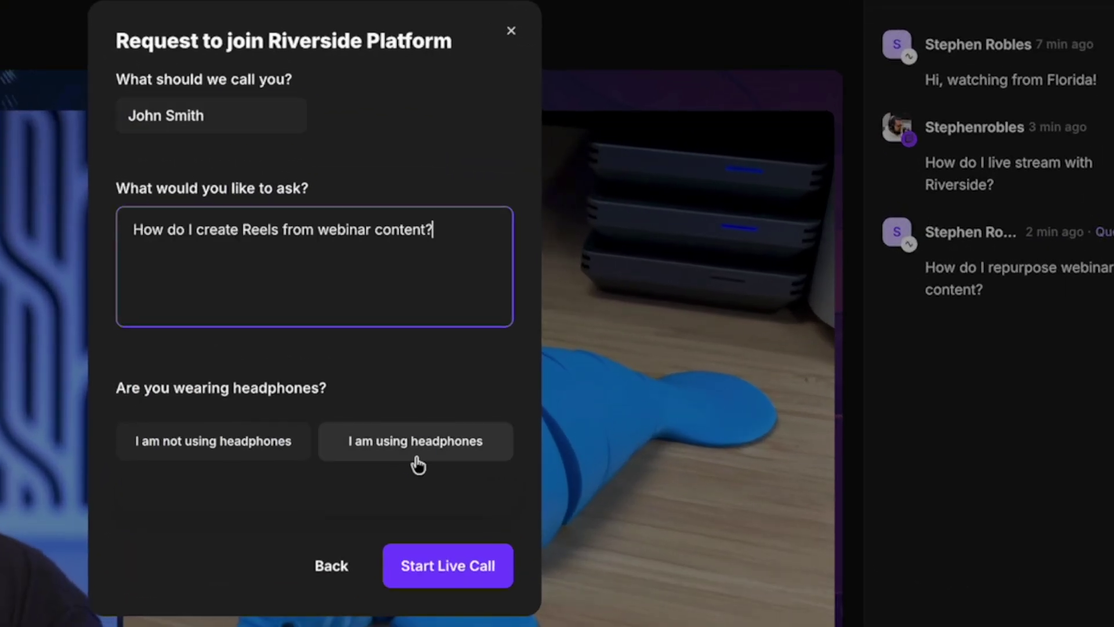
{"action": "left_click", "coordinate": [415, 457]}
{"action": "left_click", "coordinate": [457, 565]}
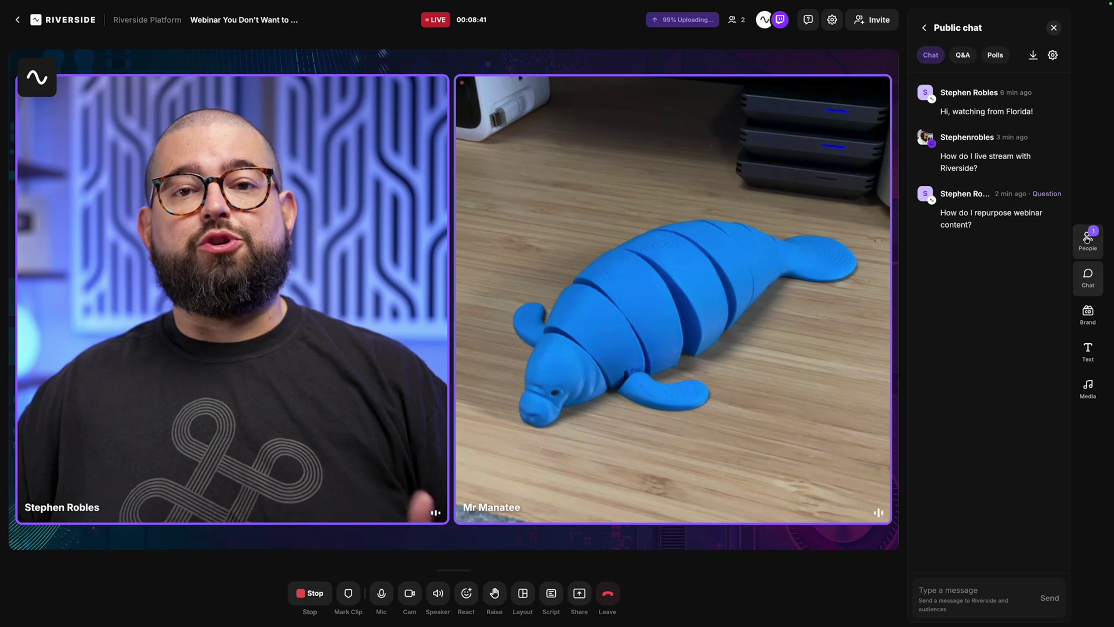
- Open the participants list and remove the live caller from the session
{"action": "left_click", "coordinate": [1088, 237]}
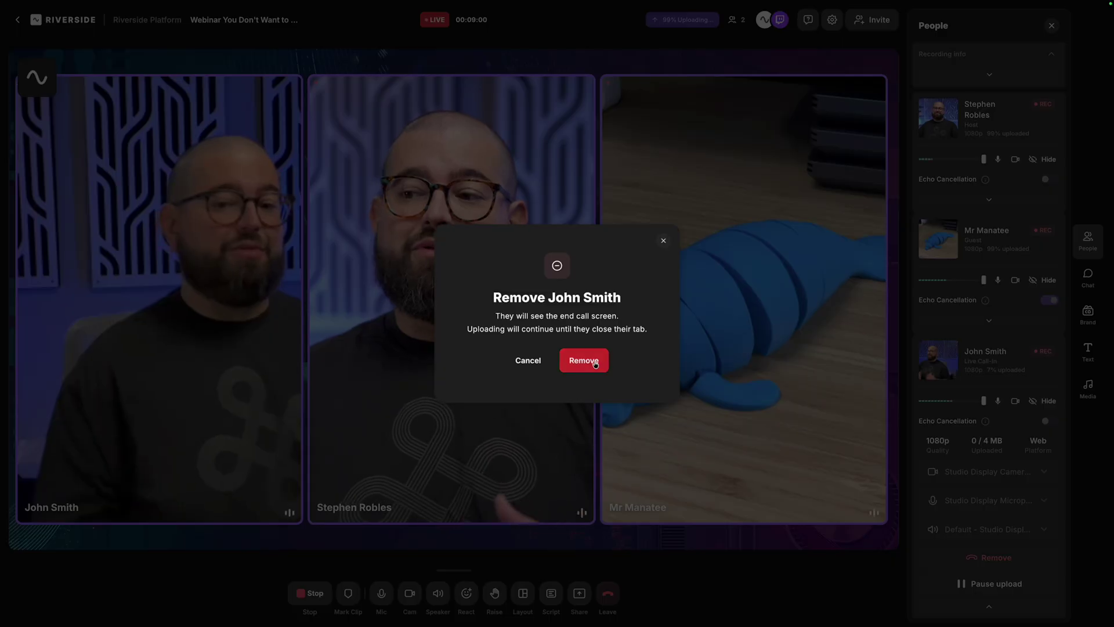
{"action": "left_click", "coordinate": [596, 365]}
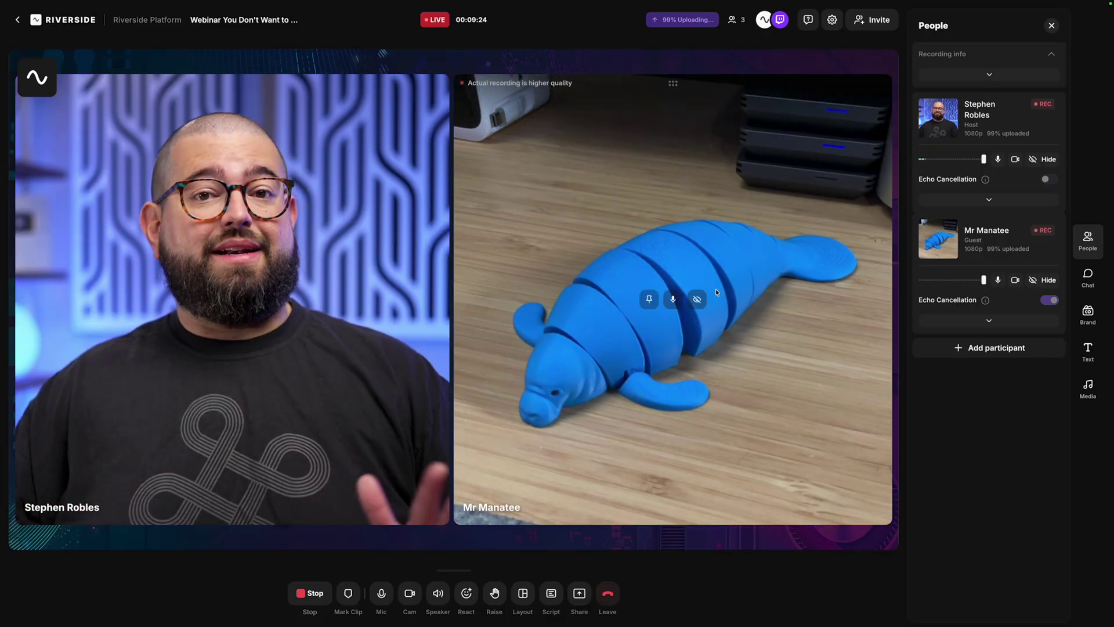
- Stop the live stream and recording, then dismiss the upload status summary
{"action": "left_click", "coordinate": [314, 600]}
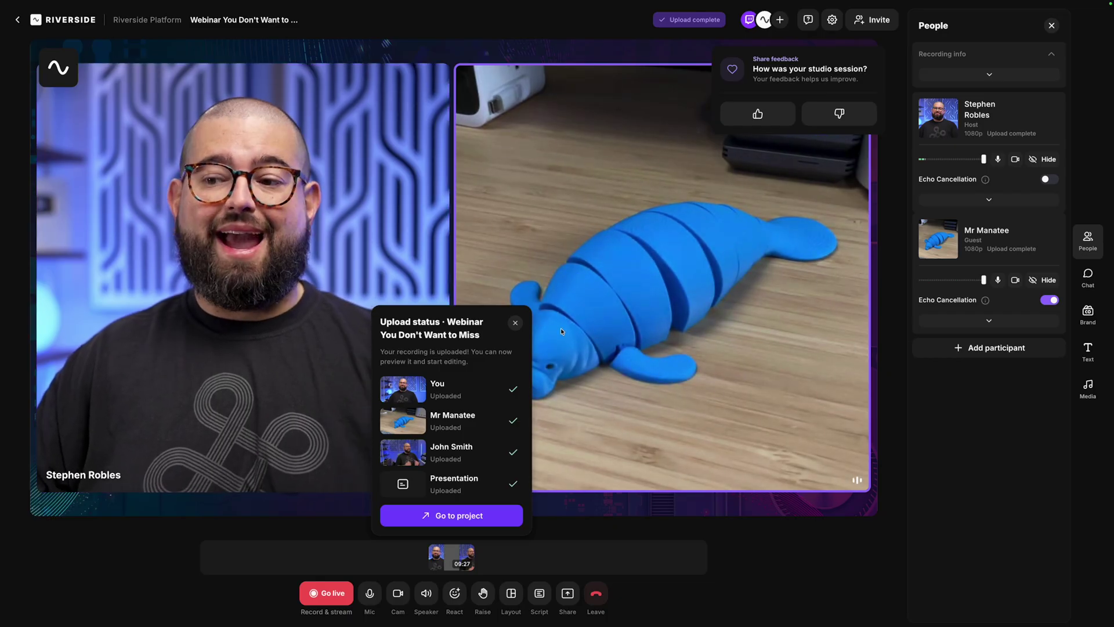
{"action": "left_click", "coordinate": [515, 322]}
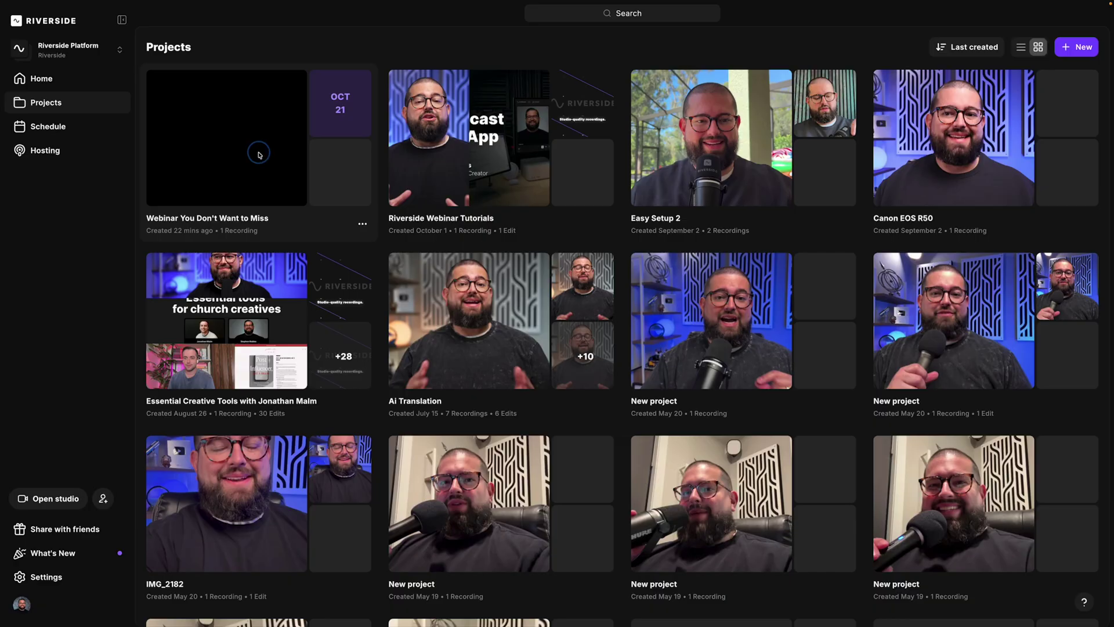
- Open the Webinar You Don't Want to Miss project and expand its AI show notes
{"action": "left_click", "coordinate": [259, 153]}
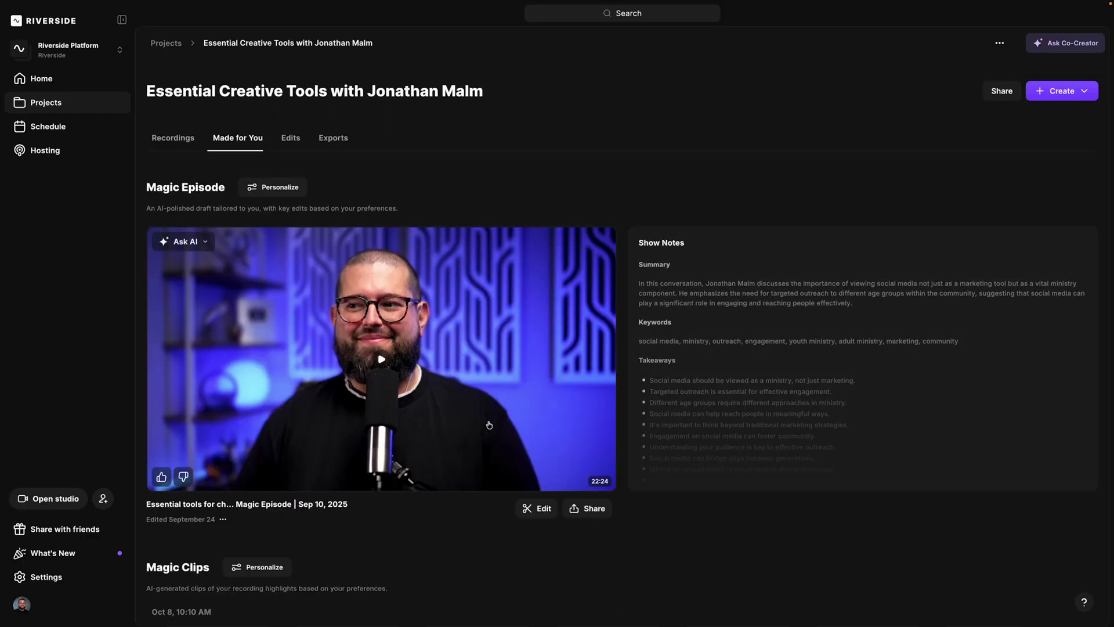
{"action": "left_click", "coordinate": [923, 363]}
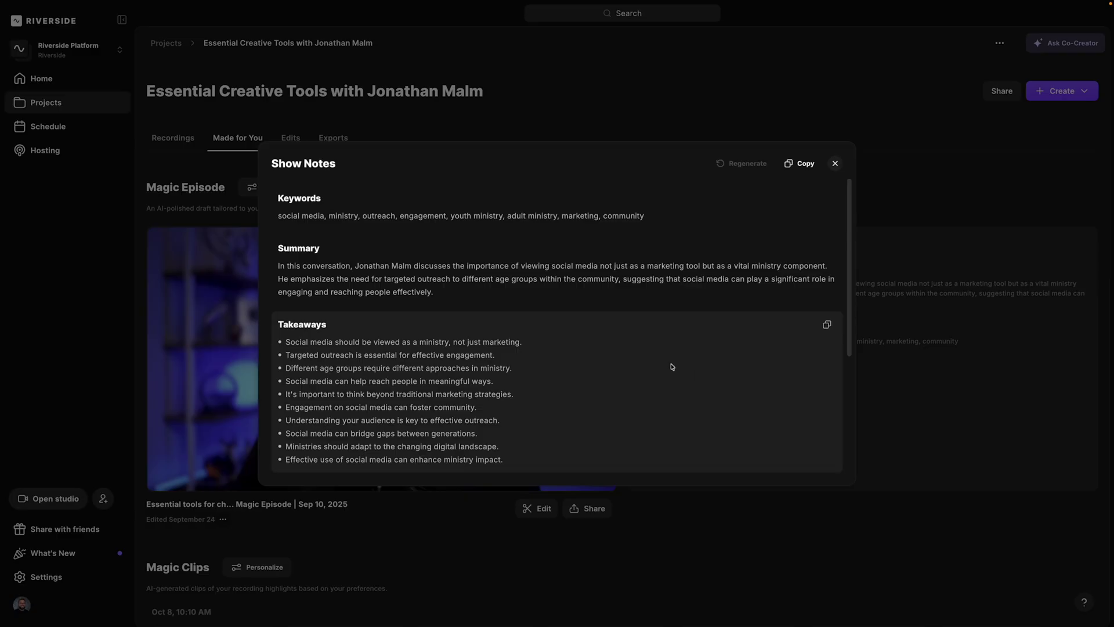
{"action": "scroll", "coordinate": [464, 316], "scroll_direction": "down", "scroll_amount": 5}
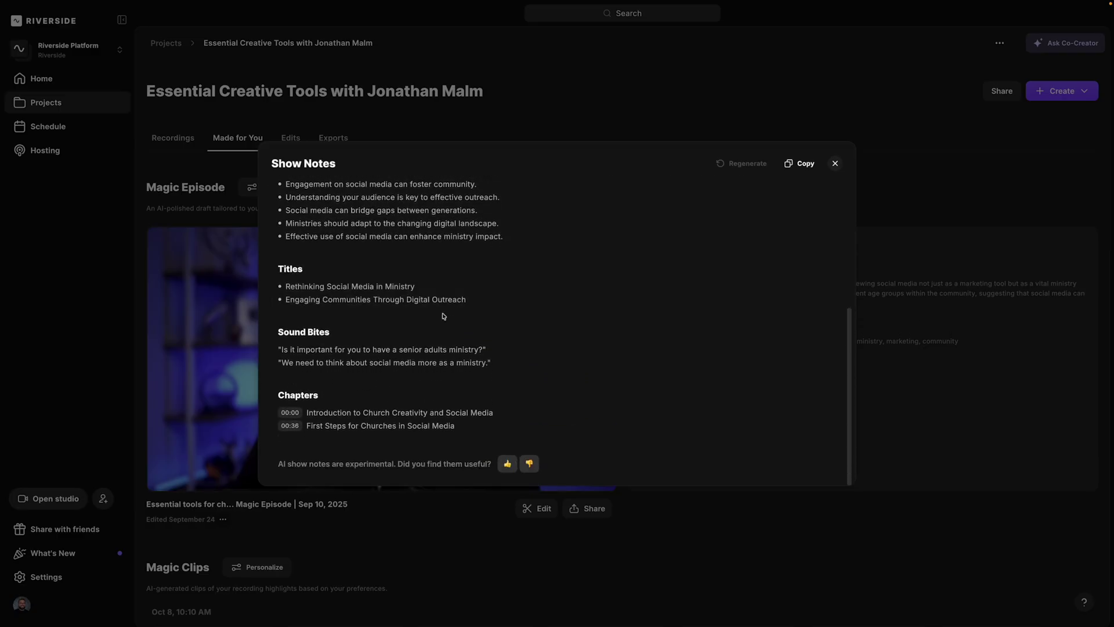
- Close the show notes and browse the Magic Clips carousel, Magic Segments and Hooks
{"action": "left_click", "coordinate": [835, 163]}
{"action": "scroll", "coordinate": [824, 290], "scroll_direction": "down", "scroll_amount": 8}
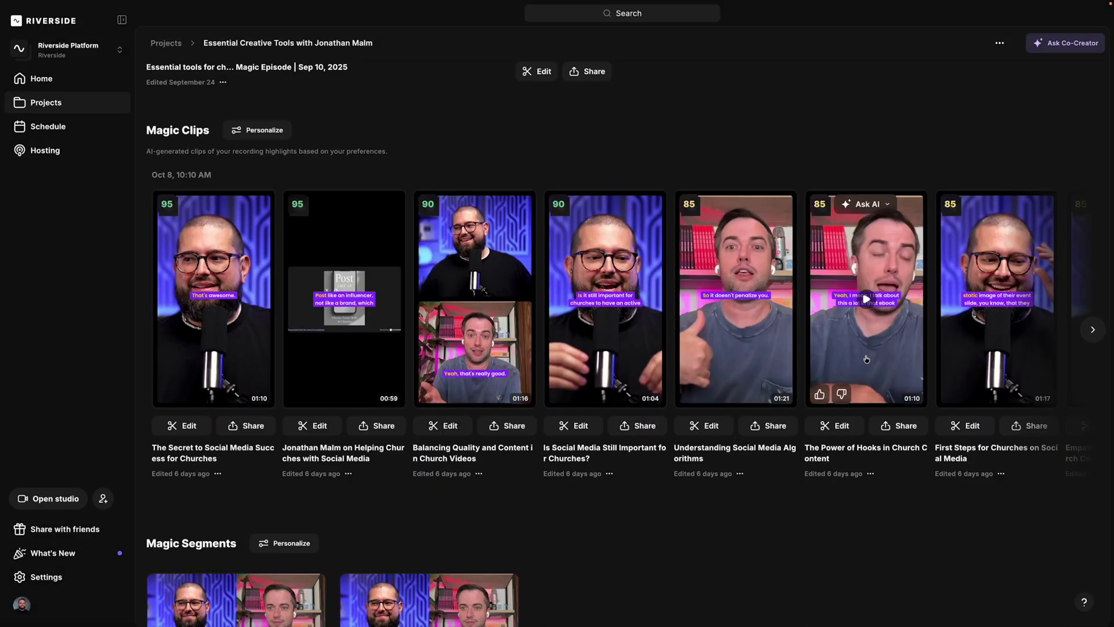
{"action": "scroll", "coordinate": [820, 356], "scroll_direction": "right", "scroll_amount": 3}
{"action": "scroll", "coordinate": [820, 356], "scroll_direction": "left", "scroll_amount": 2}
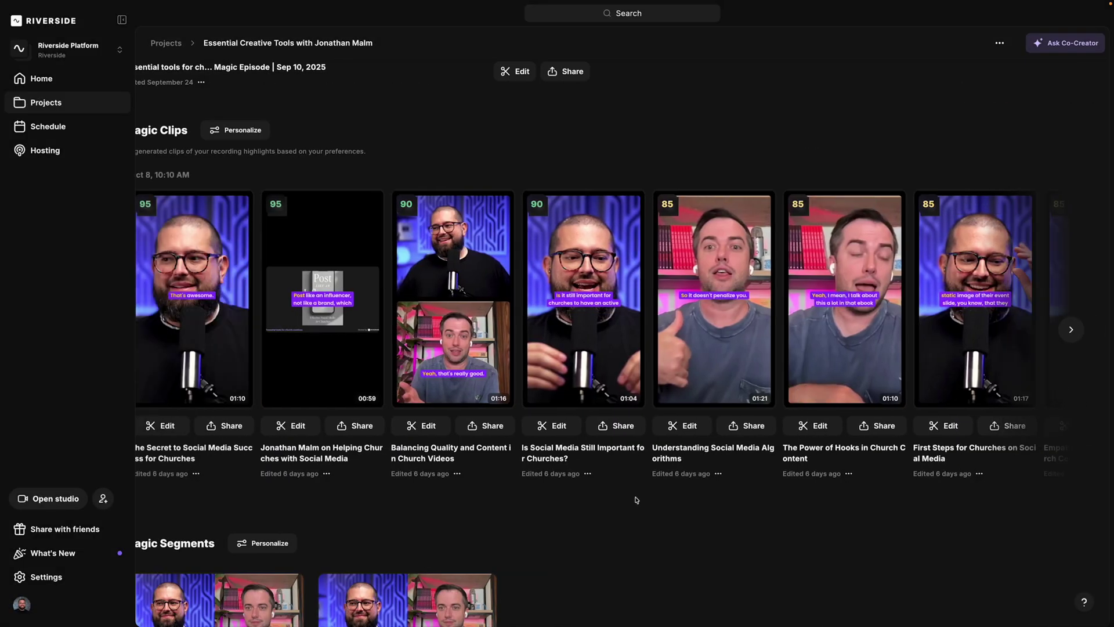
{"action": "mouse_move", "coordinate": [621, 490]}
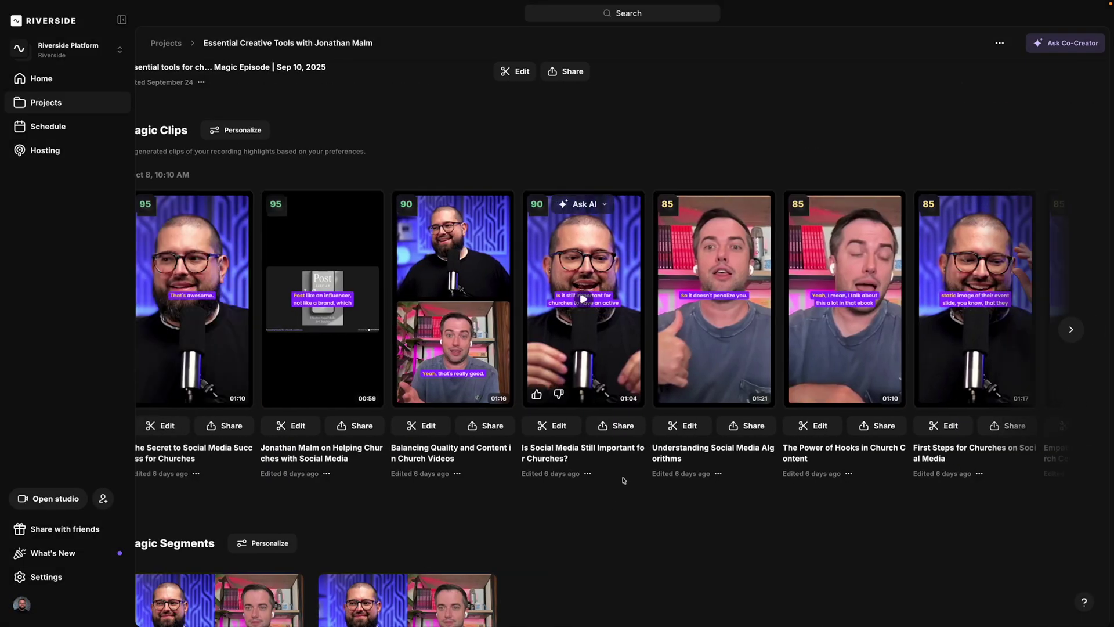
{"action": "scroll", "coordinate": [629, 482], "scroll_direction": "down", "scroll_amount": 6}
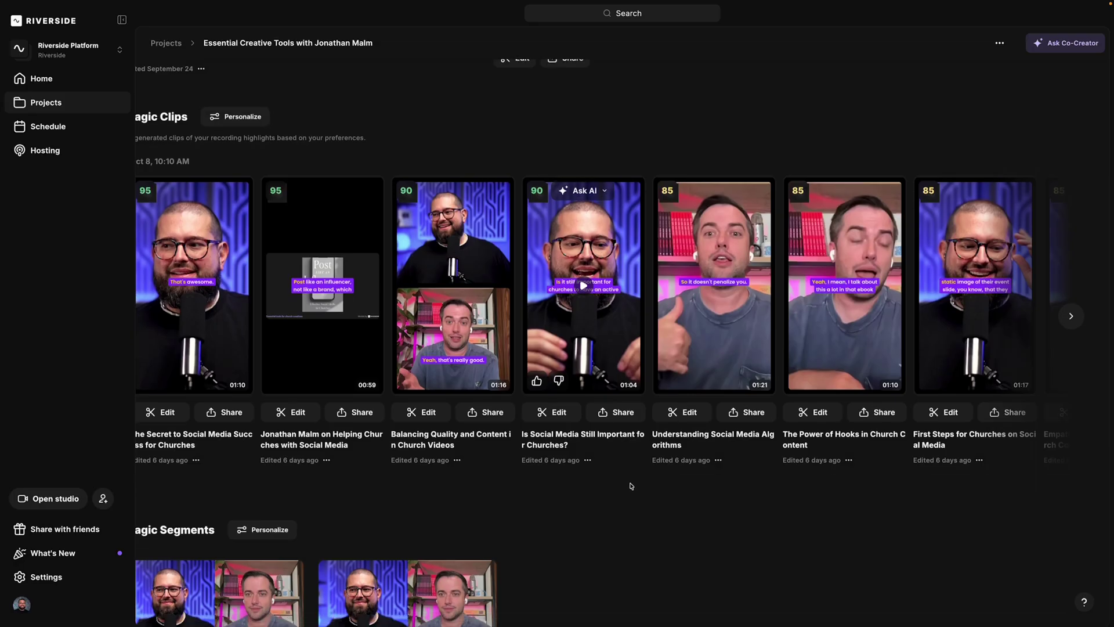
{"action": "mouse_move", "coordinate": [360, 324]}
{"action": "scroll", "coordinate": [360, 323], "scroll_direction": "left", "scroll_amount": 1}
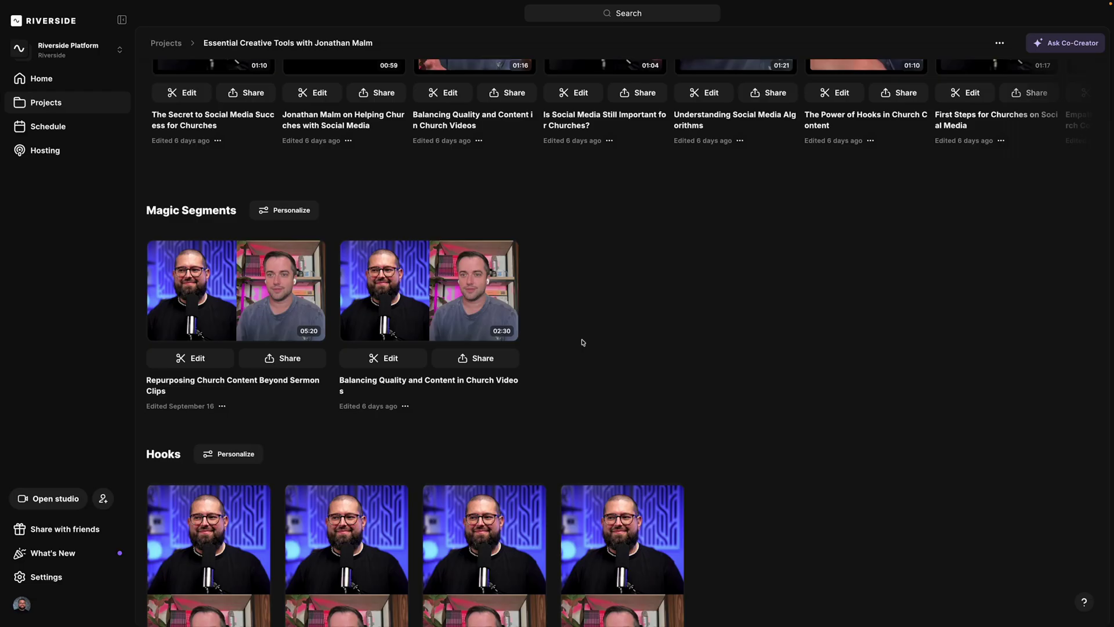
{"action": "scroll", "coordinate": [590, 352], "scroll_direction": "down", "scroll_amount": 5}
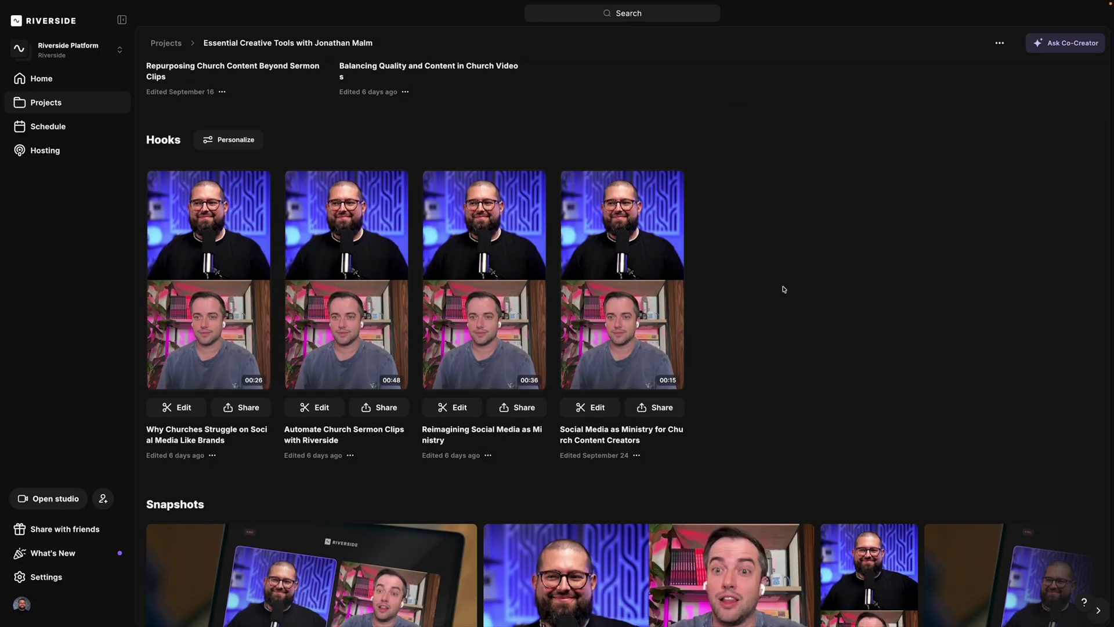
{"action": "scroll", "coordinate": [614, 251], "scroll_direction": "down", "scroll_amount": 1}
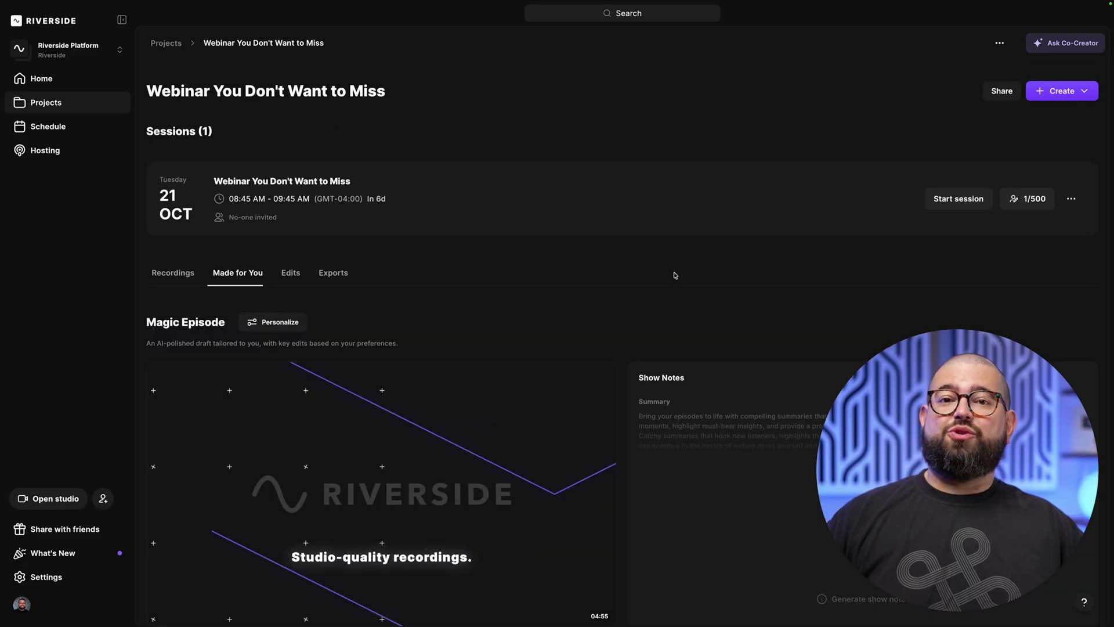
- Scroll through the Made for You episode, clips and hooks, then return to the top
{"action": "scroll", "coordinate": [664, 294], "scroll_direction": "down", "scroll_amount": 3}
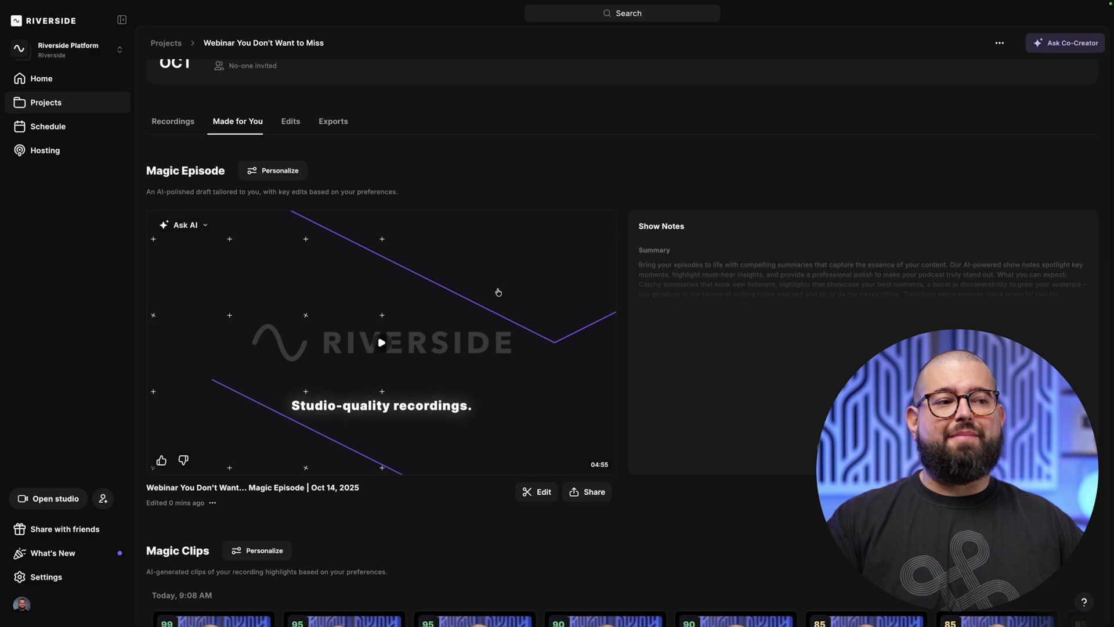
{"action": "scroll", "coordinate": [664, 295], "scroll_direction": "down", "scroll_amount": 7}
{"action": "scroll", "coordinate": [656, 297], "scroll_direction": "down", "scroll_amount": 8}
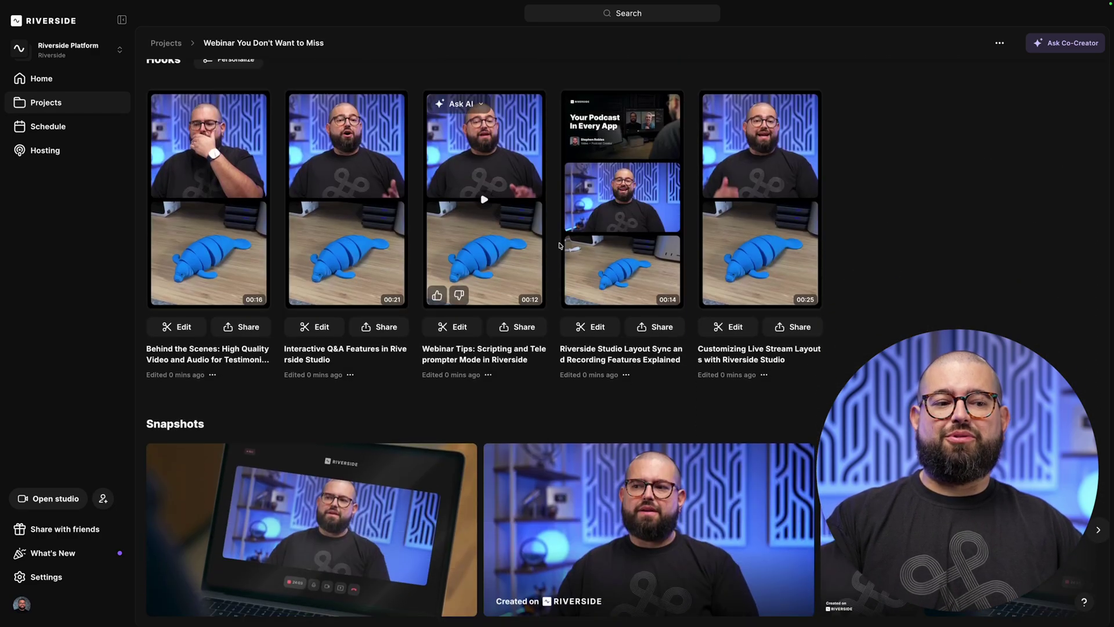
{"action": "scroll", "coordinate": [638, 261], "scroll_direction": "up", "scroll_amount": 20}
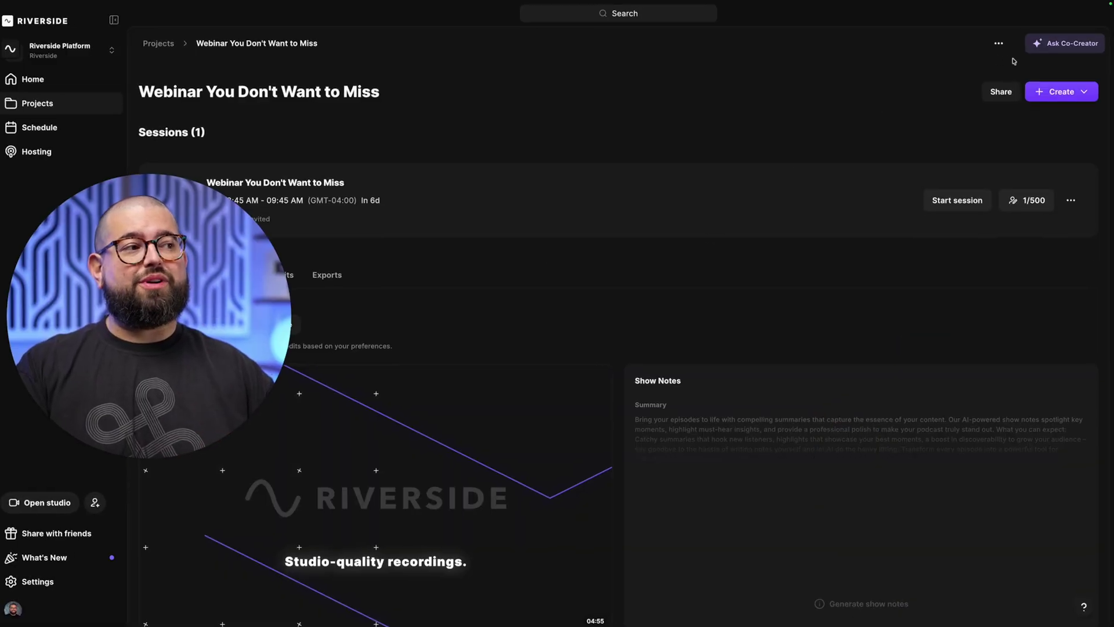
- Have the Co-Creator assistant draft a blog post from its suggestions
{"action": "left_click", "coordinate": [1059, 48]}
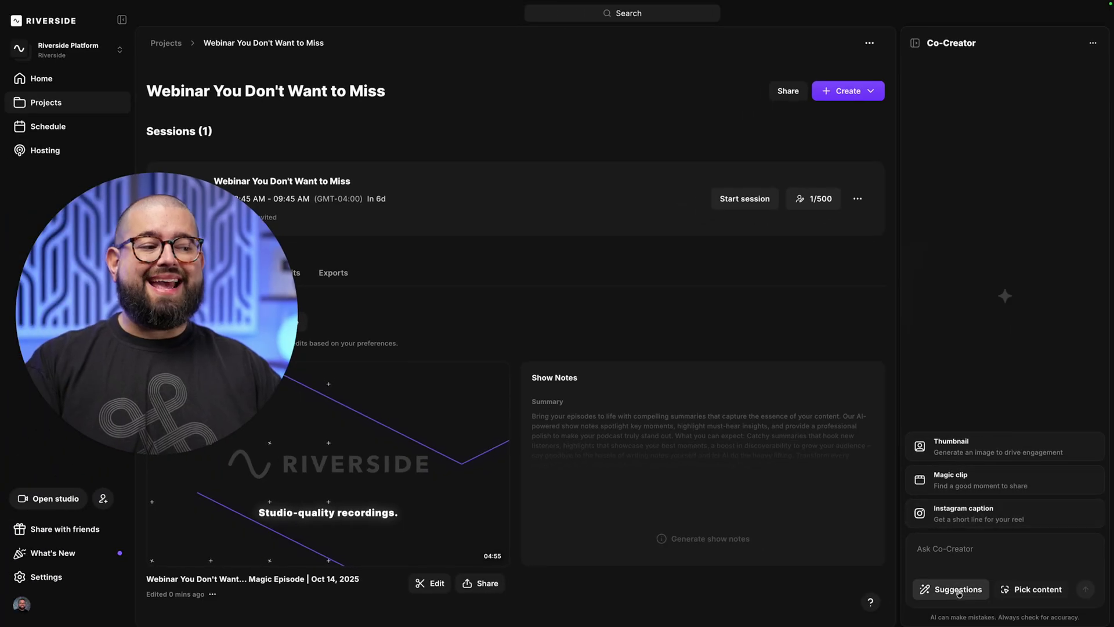
{"action": "left_click", "coordinate": [959, 591]}
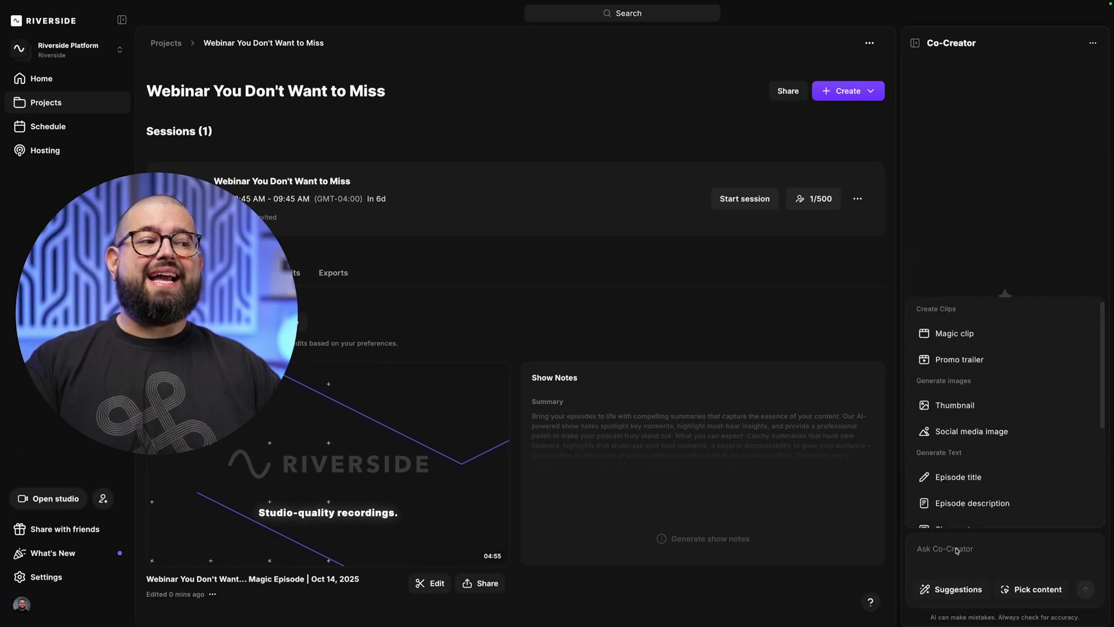
{"action": "scroll", "coordinate": [976, 467], "scroll_direction": "down", "scroll_amount": 3}
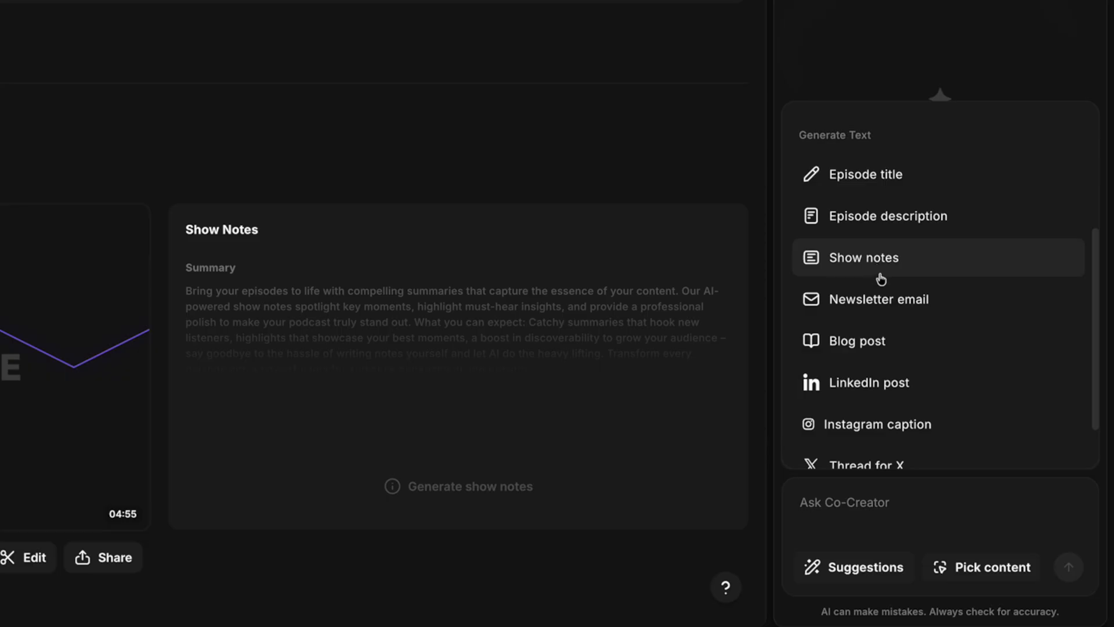
{"action": "scroll", "coordinate": [883, 287], "scroll_direction": "down", "scroll_amount": 2}
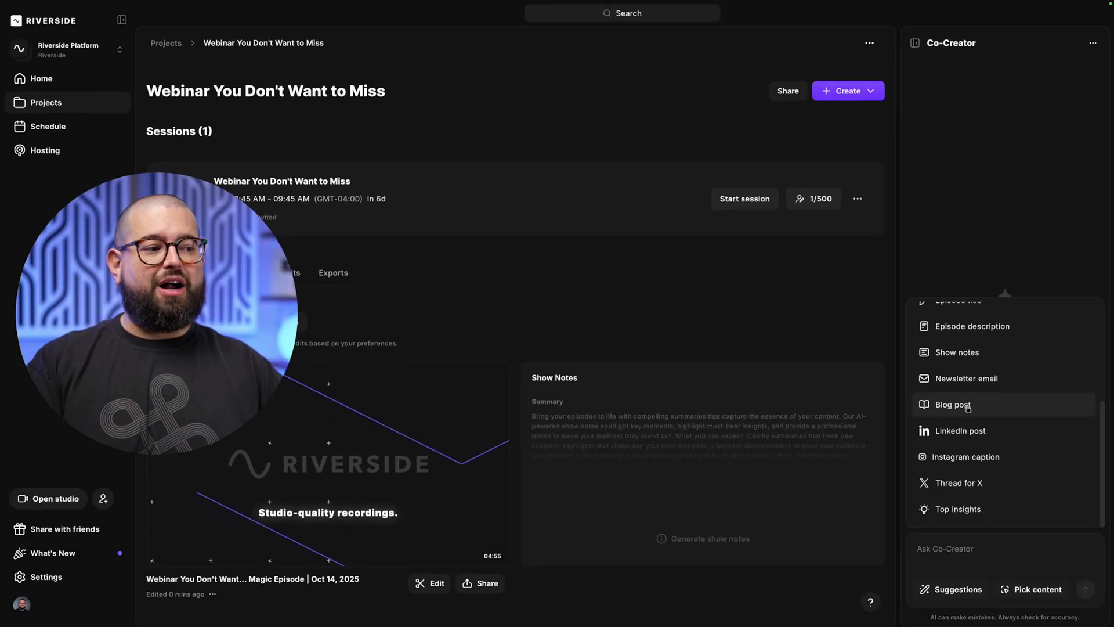
{"action": "left_click", "coordinate": [928, 289]}
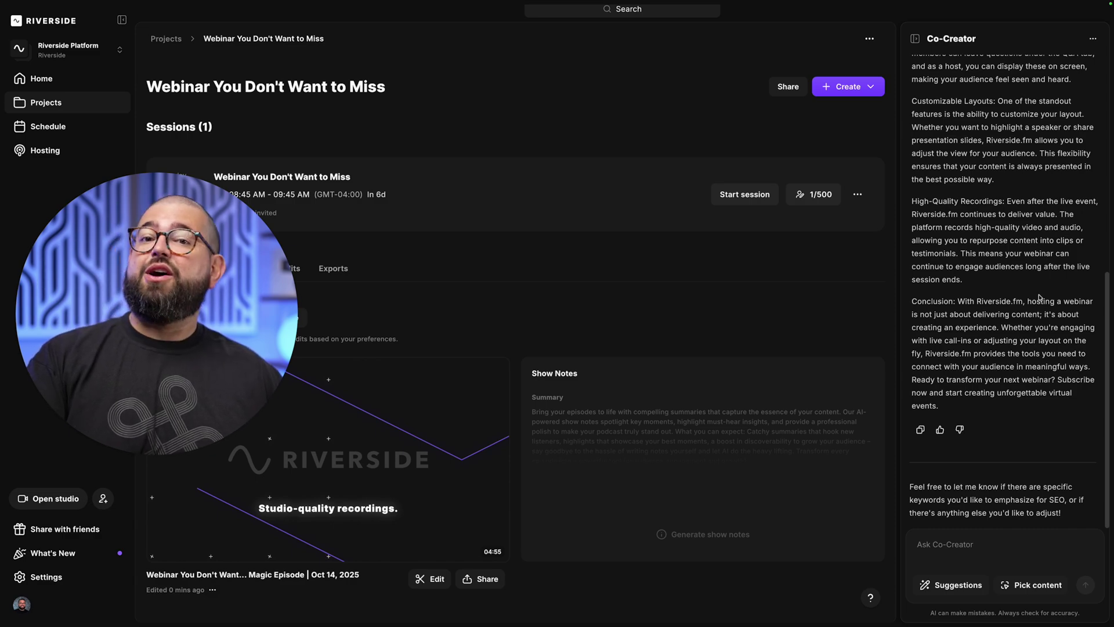
- Have Co-Creator draft a newsletter email, browse the remaining suggestions, and close the assistant
{"action": "left_click", "coordinate": [952, 585]}
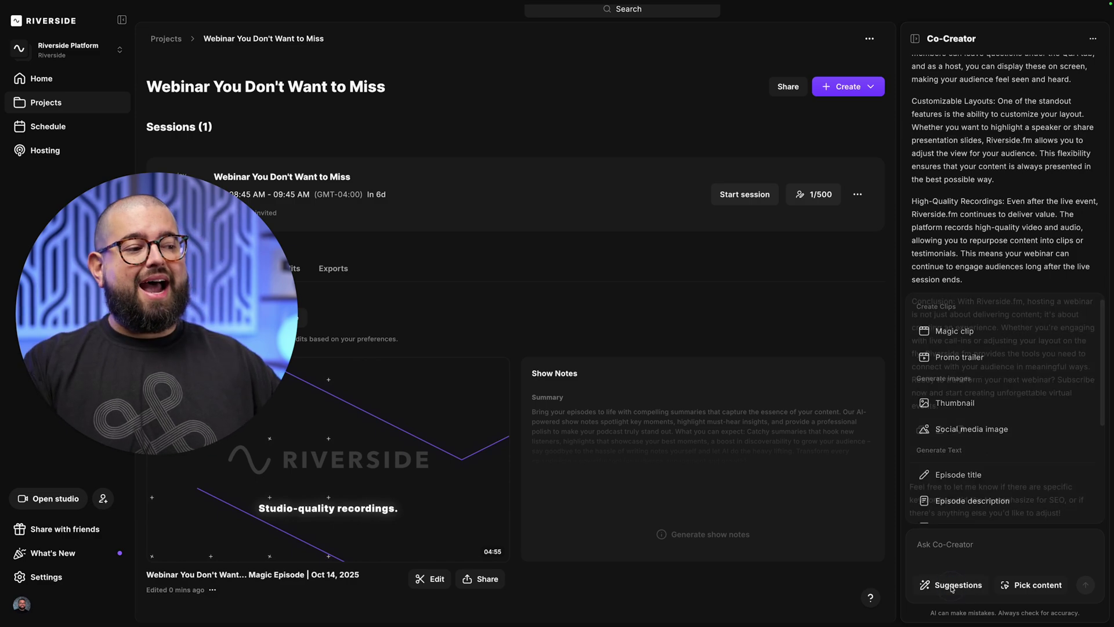
{"action": "scroll", "coordinate": [962, 458], "scroll_direction": "down", "scroll_amount": 3}
{"action": "left_click", "coordinate": [968, 437]}
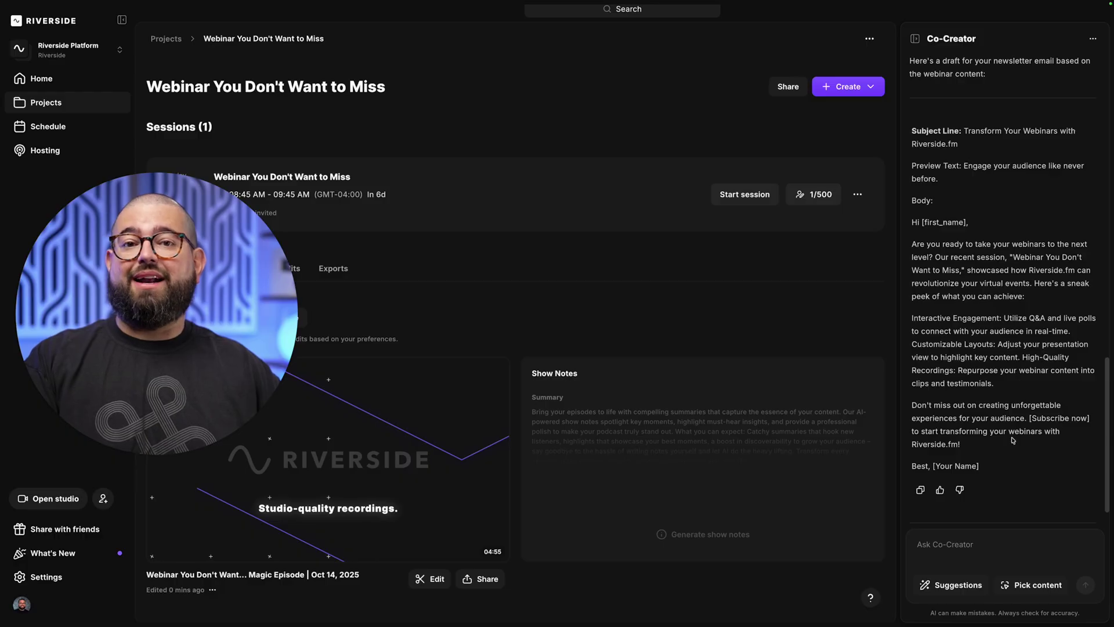
{"action": "left_click", "coordinate": [954, 585]}
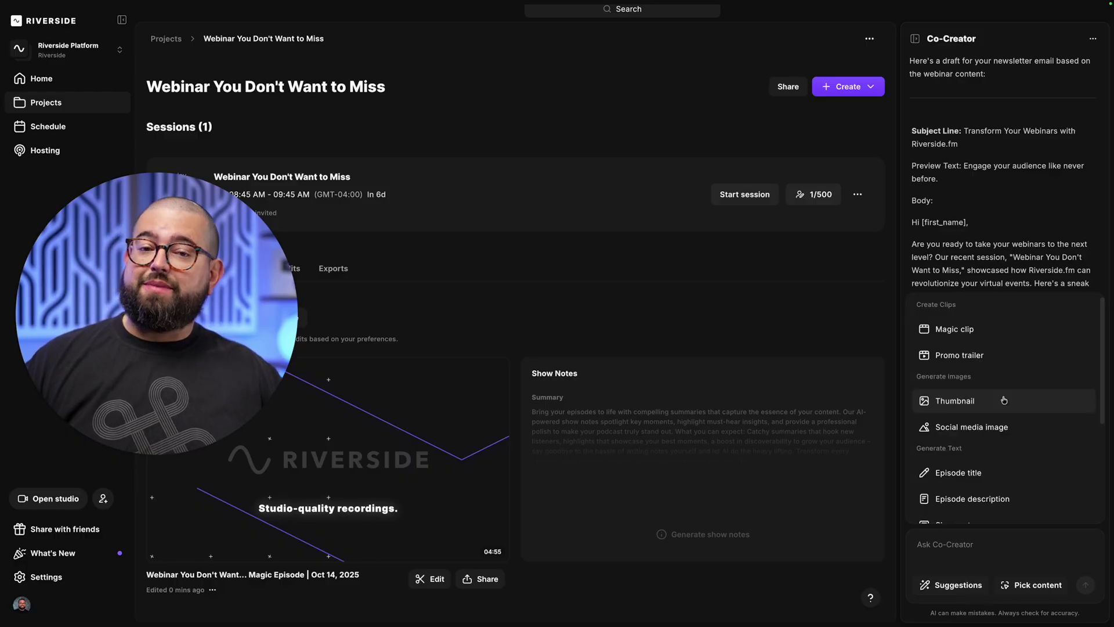
{"action": "scroll", "coordinate": [1005, 409], "scroll_direction": "down", "scroll_amount": 3}
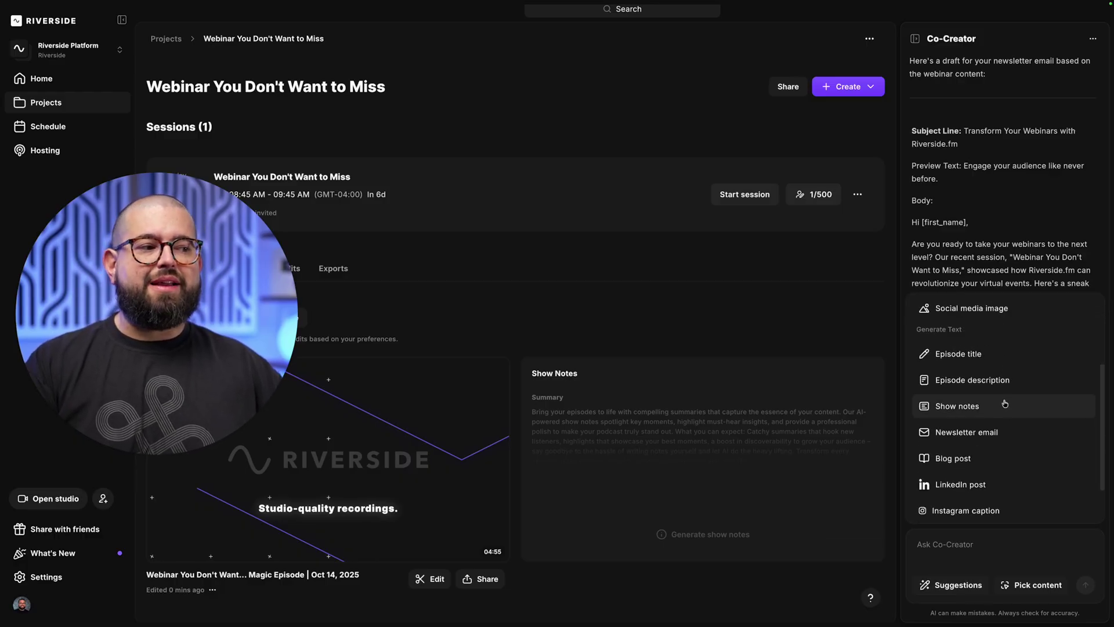
{"action": "scroll", "coordinate": [1004, 406], "scroll_direction": "down", "scroll_amount": 2}
{"action": "scroll", "coordinate": [1004, 426], "scroll_direction": "up", "scroll_amount": 5}
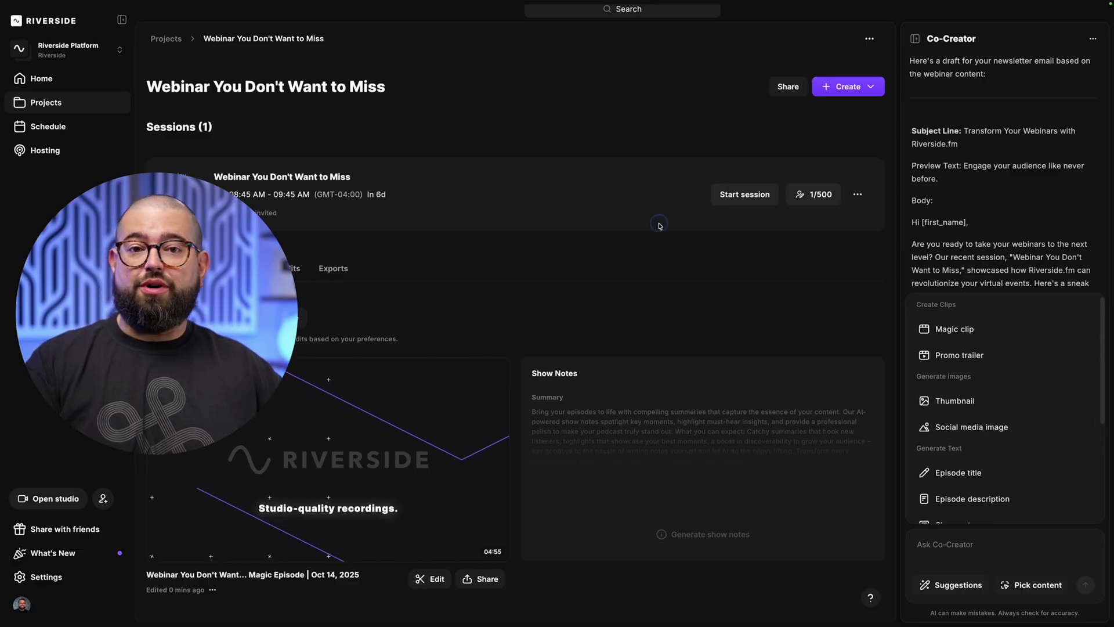
{"action": "left_click", "coordinate": [915, 39]}
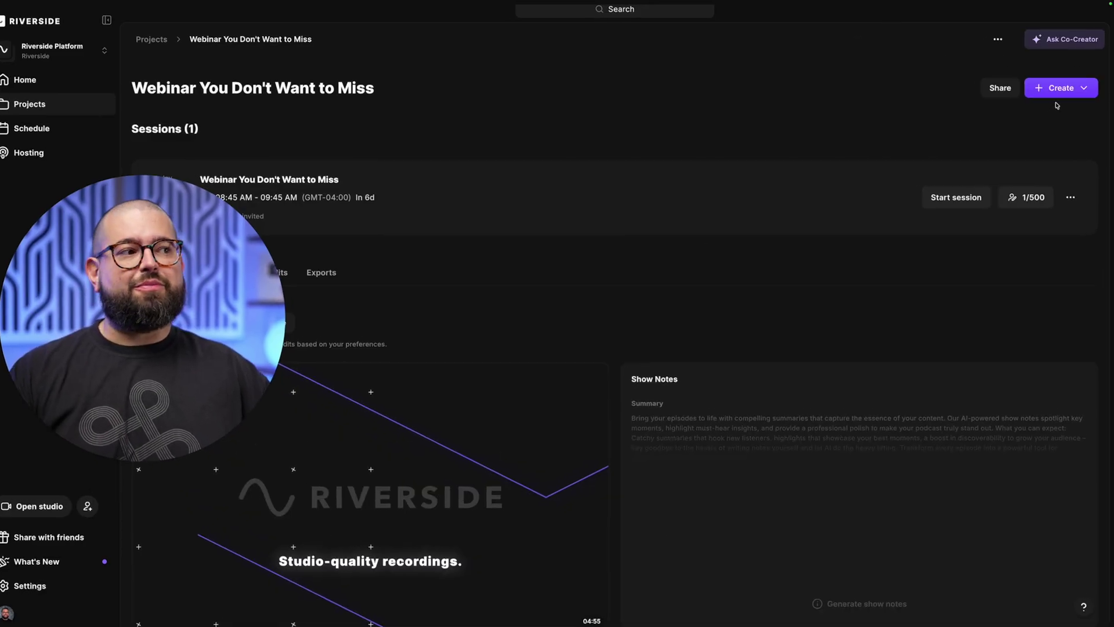
- Check the Create menu's options such as Hooks, then open the webinar via Create > Edit
{"action": "left_click", "coordinate": [1060, 90]}
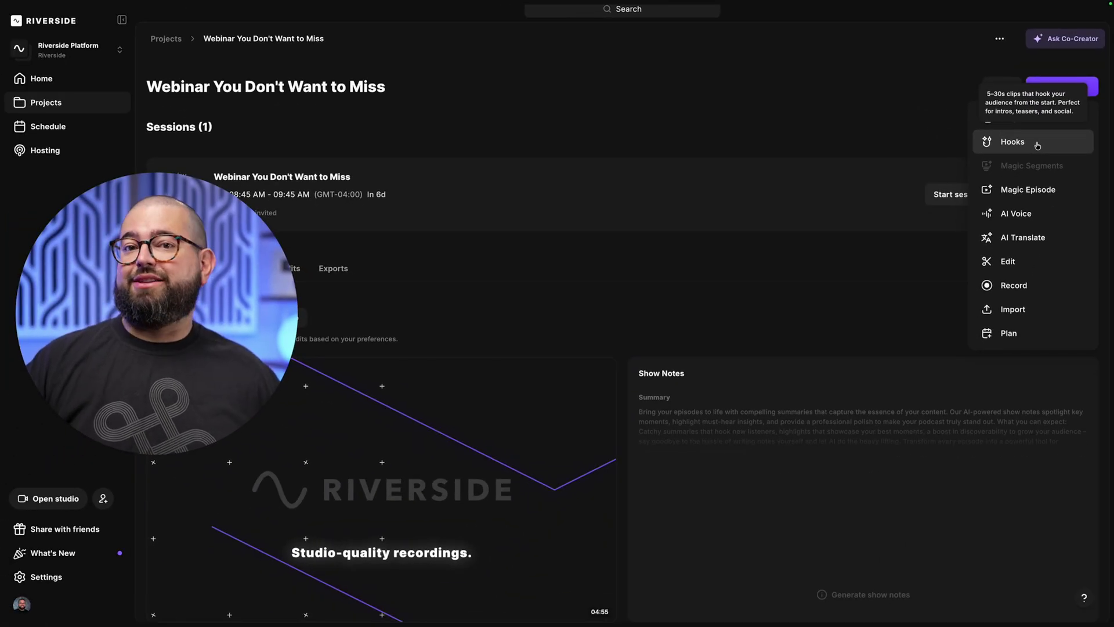
{"action": "left_click", "coordinate": [878, 249]}
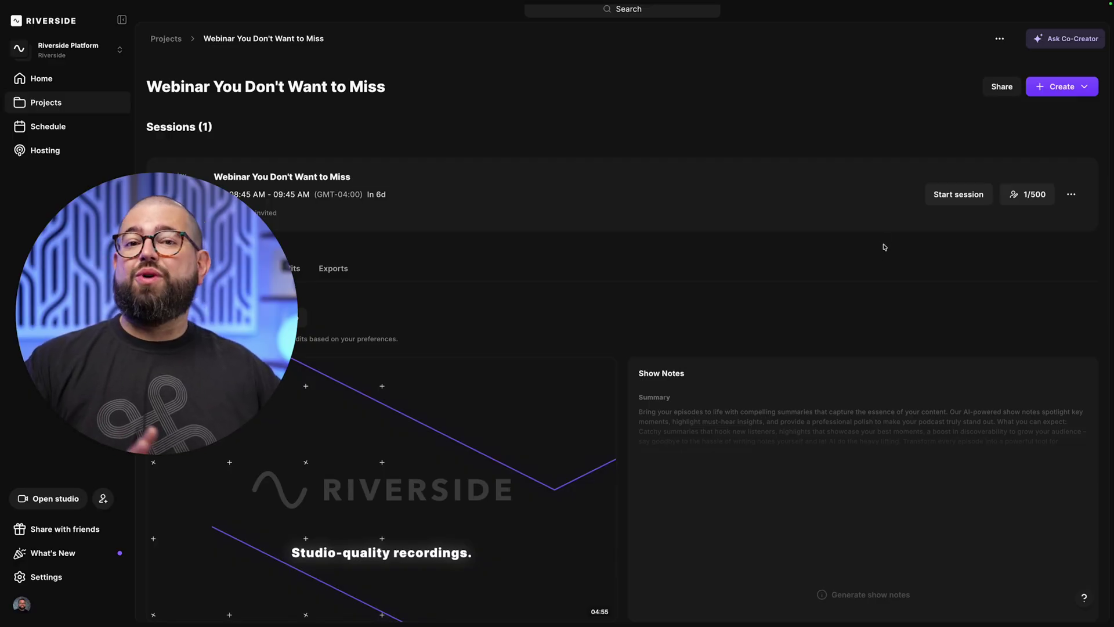
{"action": "left_click", "coordinate": [1062, 87]}
{"action": "left_click", "coordinate": [940, 258]}
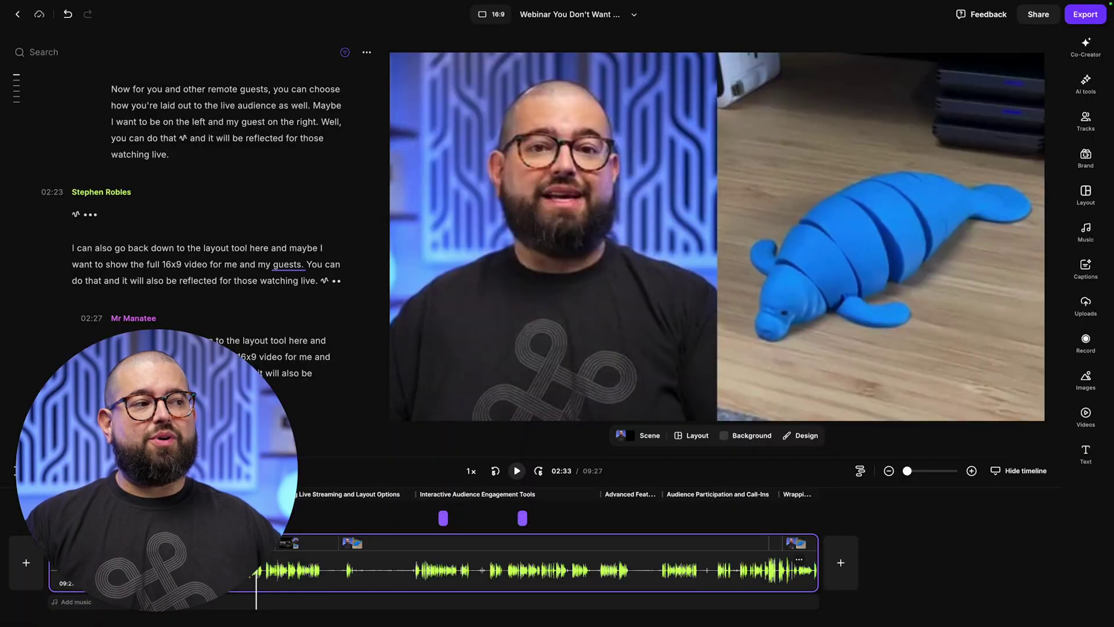
- Apply the saved brand with intro, logo and background to the webinar edit, previewing it at 03:19
{"action": "left_click", "coordinate": [1085, 156]}
{"action": "left_click", "coordinate": [975, 119]}
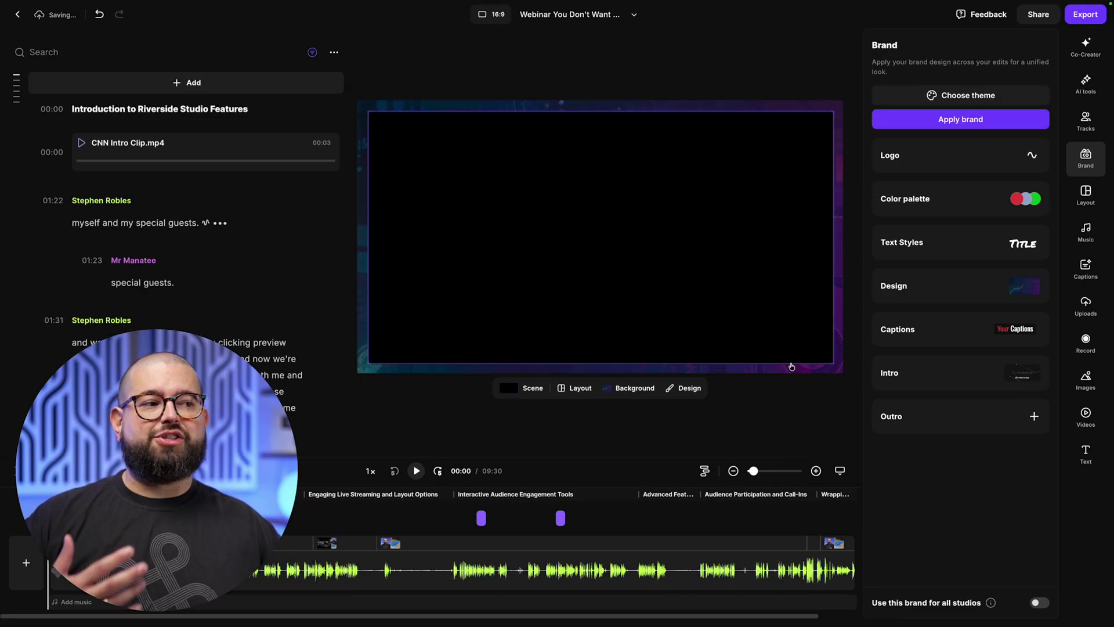
{"action": "left_click", "coordinate": [353, 567]}
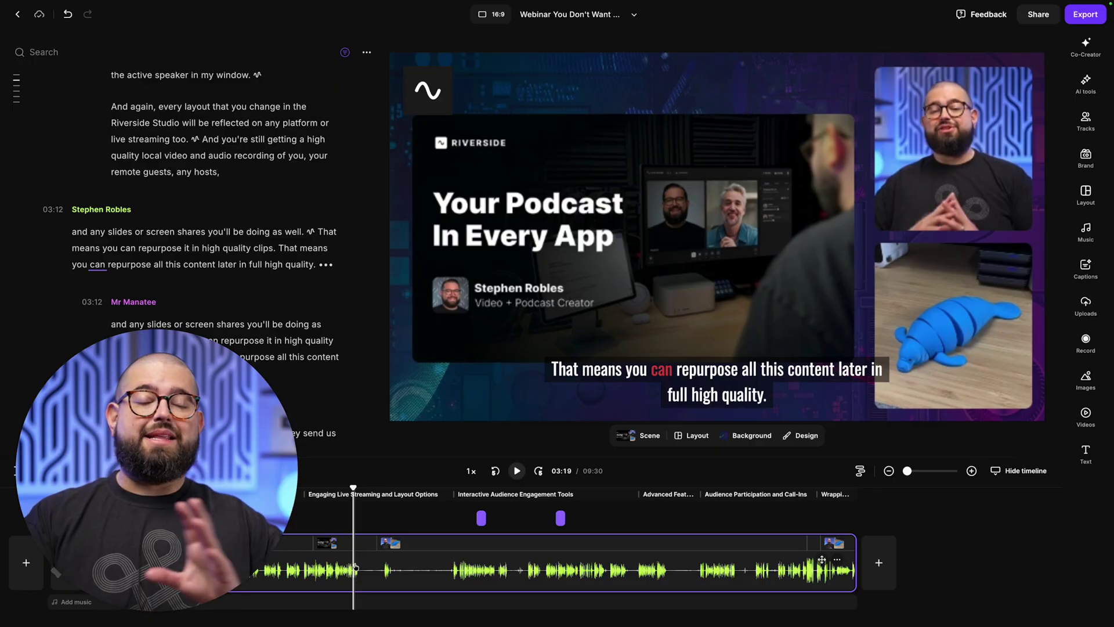
{"action": "left_click", "coordinate": [1067, 130]}
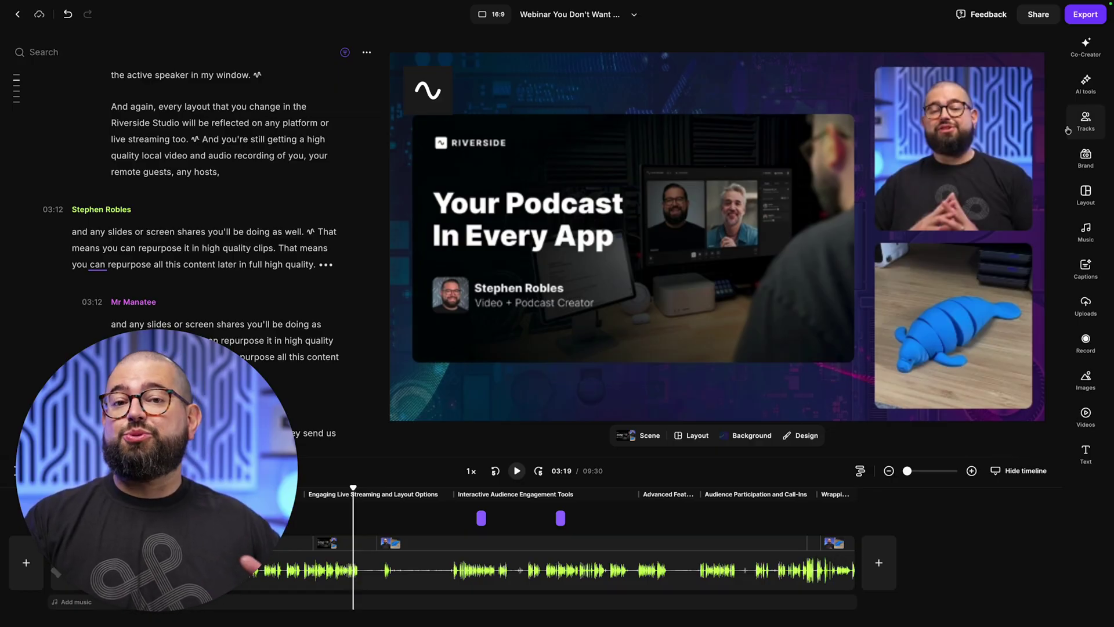
{"action": "left_click", "coordinate": [1086, 46]}
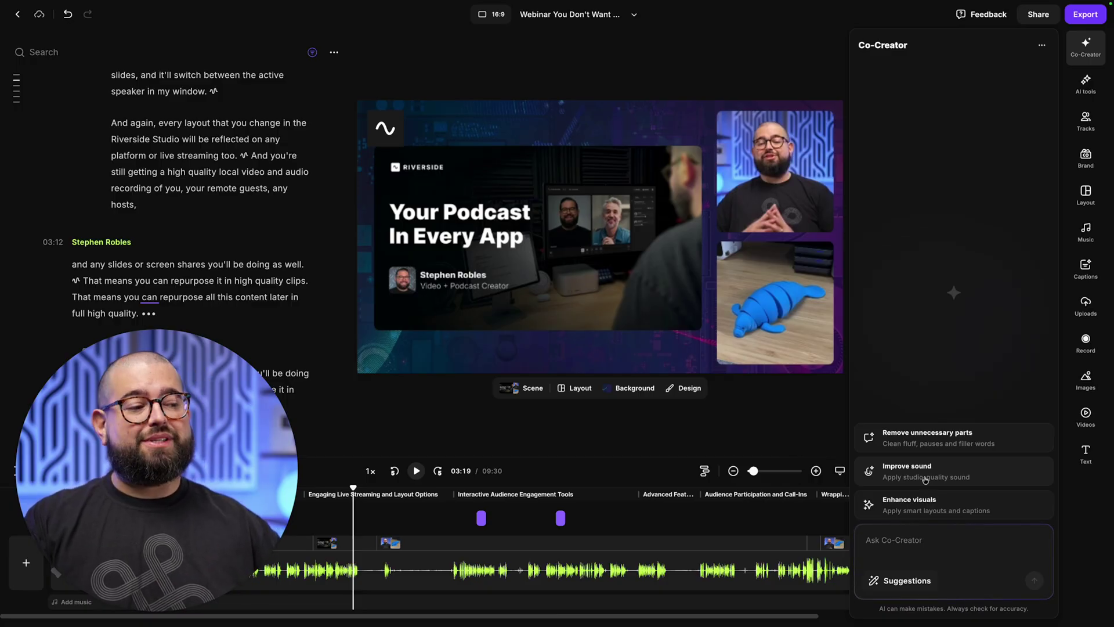
- Have Co-Creator remove the pauses from the webinar recording
{"action": "left_click", "coordinate": [923, 395]}
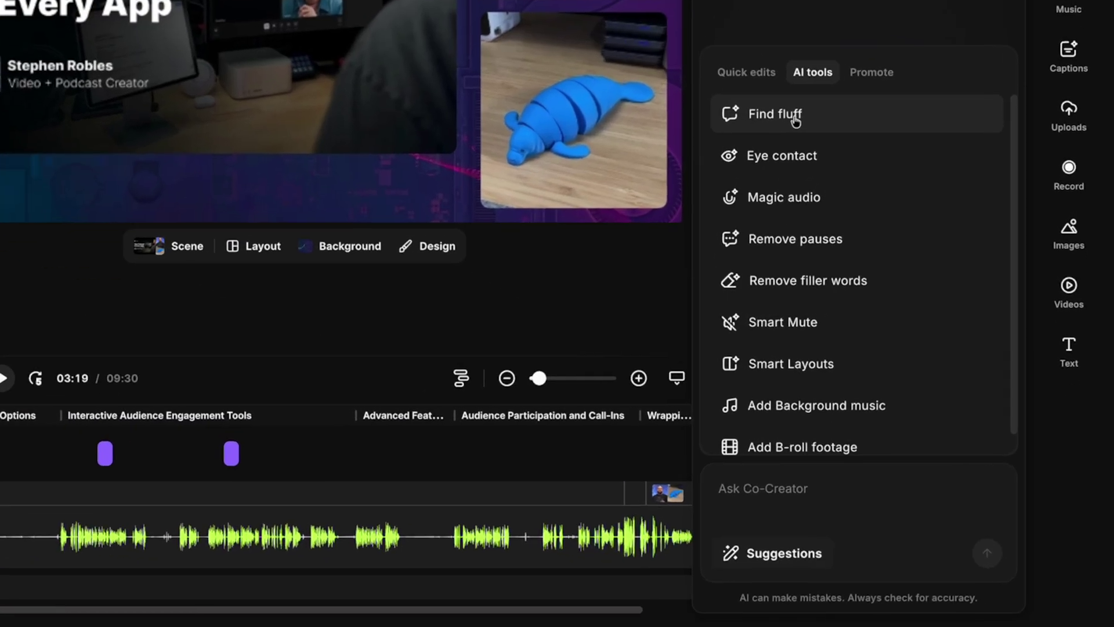
{"action": "left_click", "coordinate": [810, 251]}
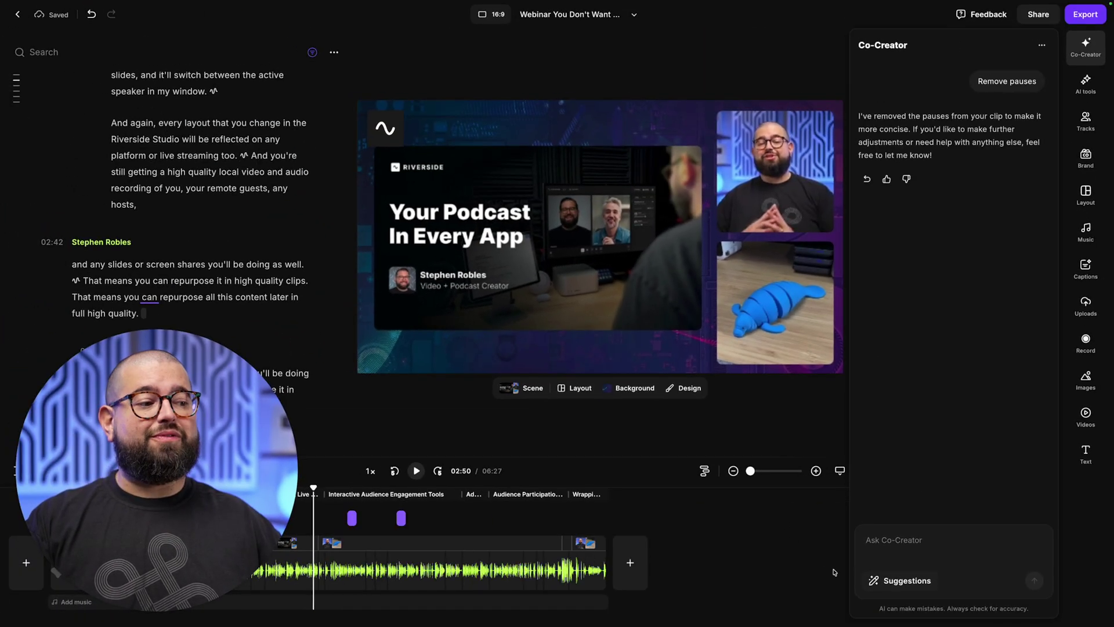
{"action": "left_click", "coordinate": [905, 580]}
- Add 'upbeat energetic music' background via Co-Creator and nudge the music clip slightly earlier
{"action": "left_click", "coordinate": [925, 395]}
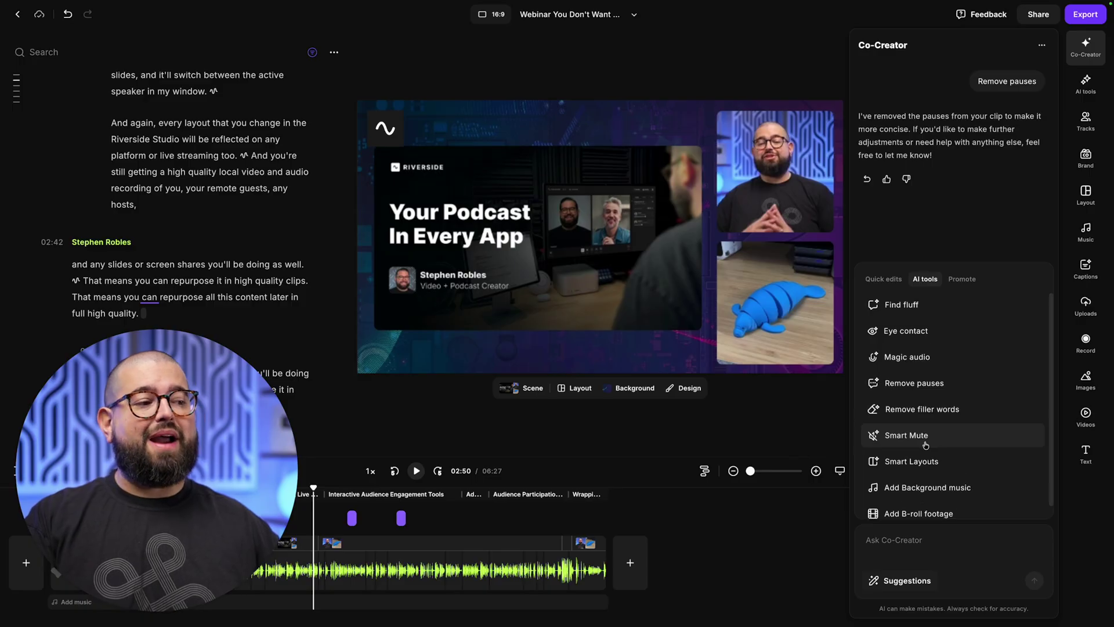
{"action": "scroll", "coordinate": [931, 464], "scroll_direction": "down", "scroll_amount": 1}
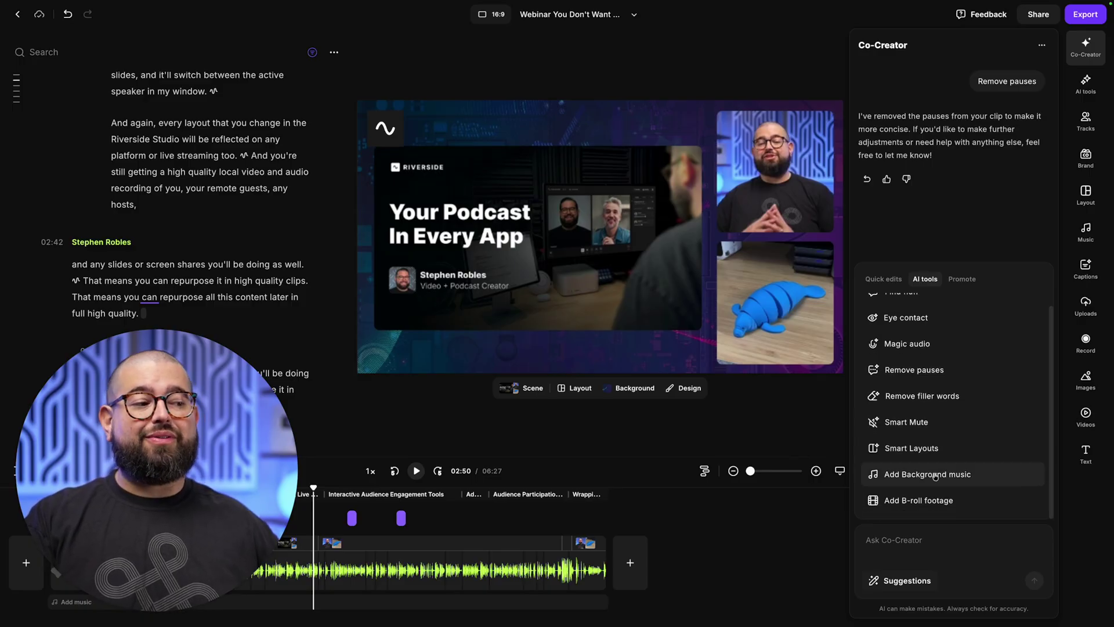
{"action": "left_click", "coordinate": [935, 474]}
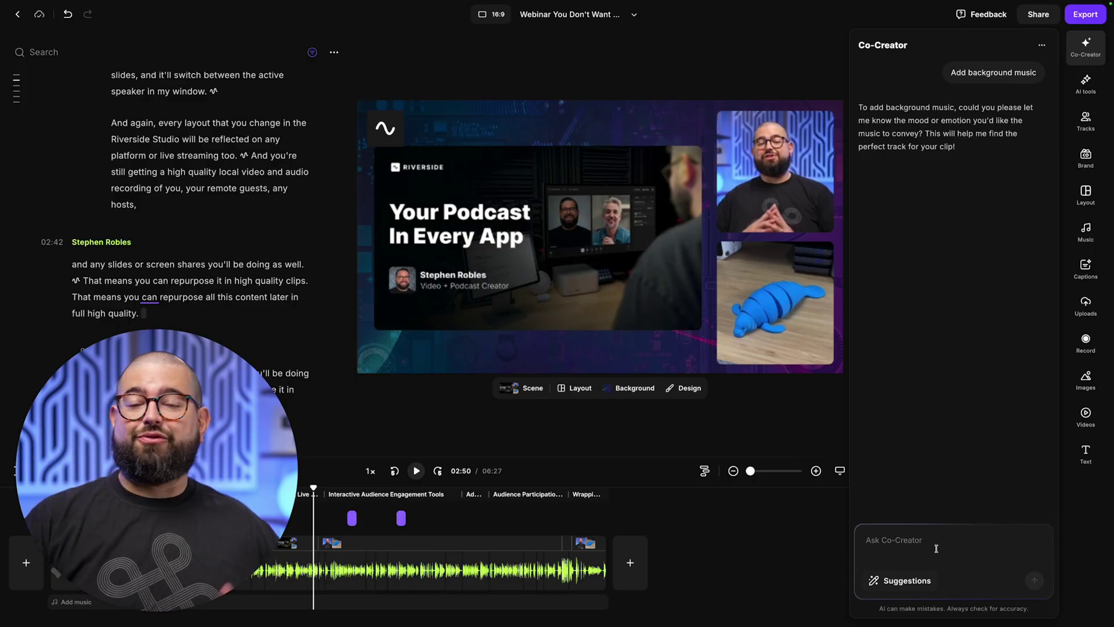
{"action": "type", "text": "upbeat energetic music"}
{"action": "key", "text": "Return"}
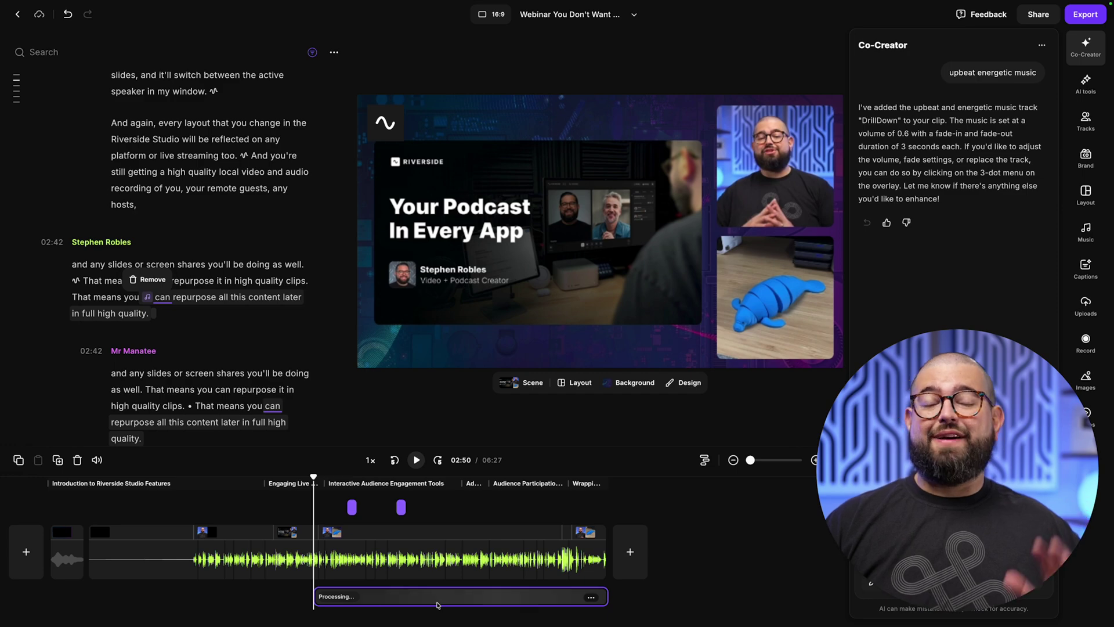
{"action": "left_click_drag", "start_coordinate": [437, 605], "coordinate": [395, 597]}
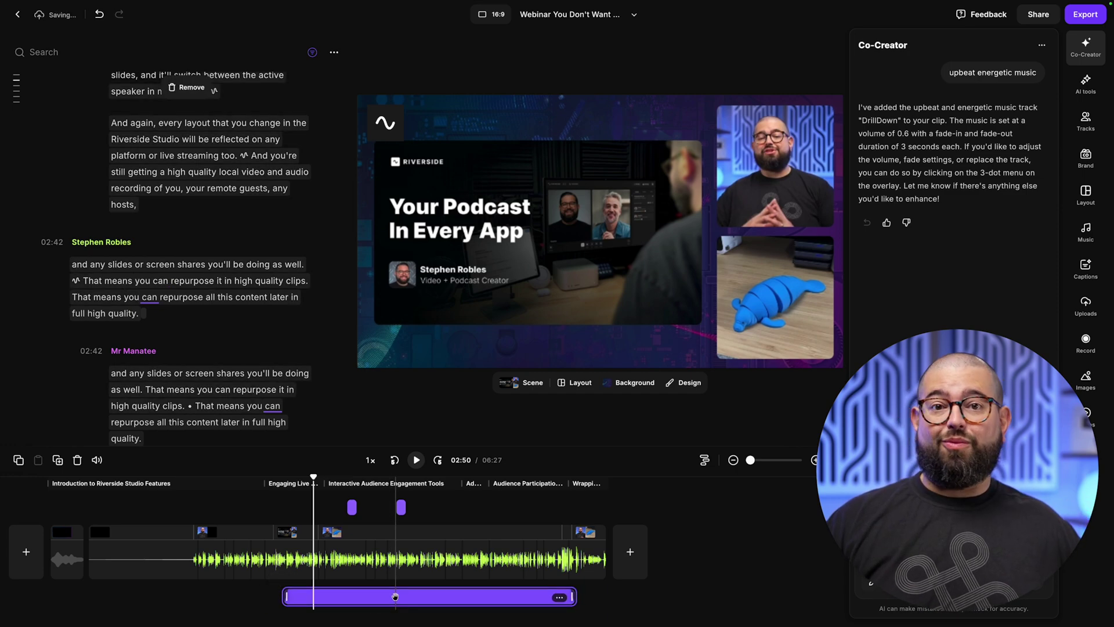
{"action": "left_click", "coordinate": [401, 485]}
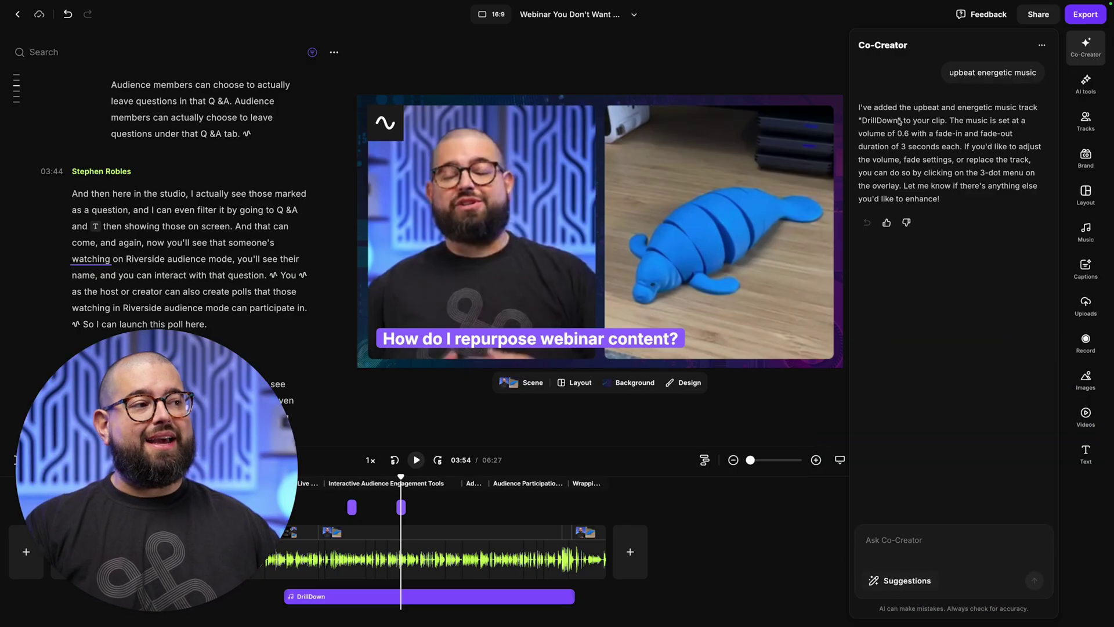
- Give the current scene a side-by-side one-on-one layout
{"action": "left_click", "coordinate": [1086, 46]}
{"action": "left_click", "coordinate": [691, 430]}
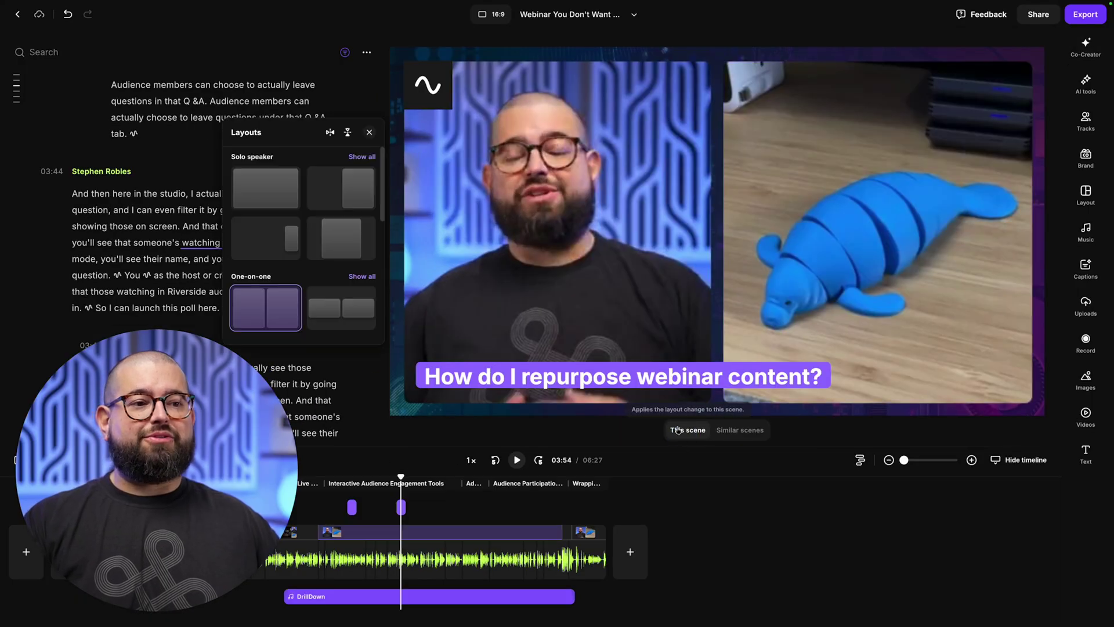
{"action": "left_click", "coordinate": [341, 307]}
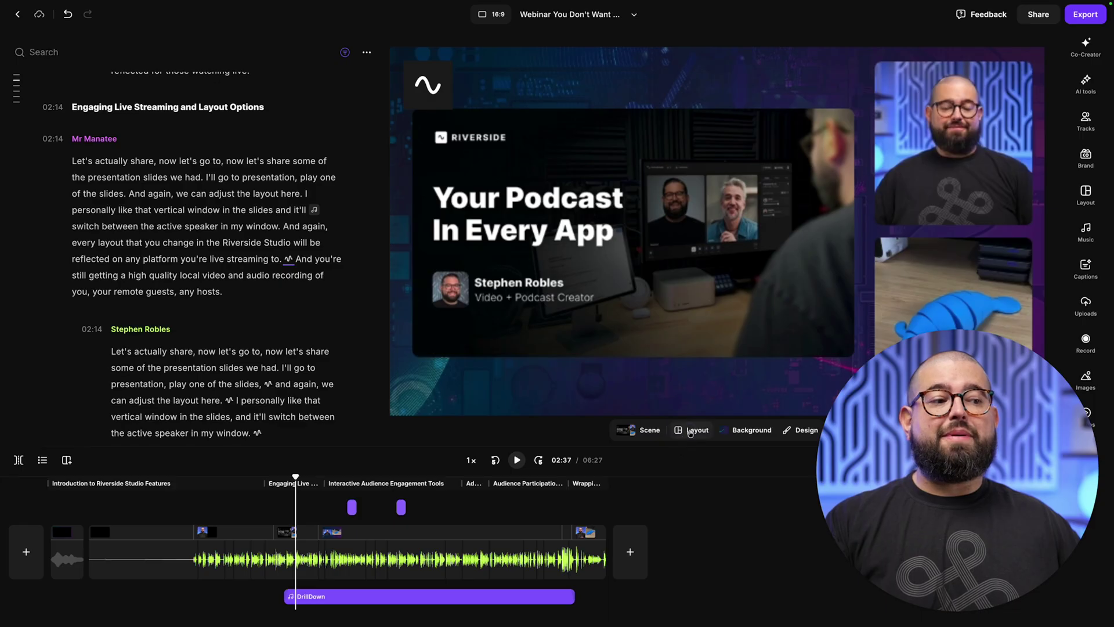
- Apply the first Sharing content layout to the slide scene and enlarge the circular speaker inset
{"action": "left_click", "coordinate": [662, 429]}
{"action": "scroll", "coordinate": [347, 262], "scroll_direction": "down", "scroll_amount": 1}
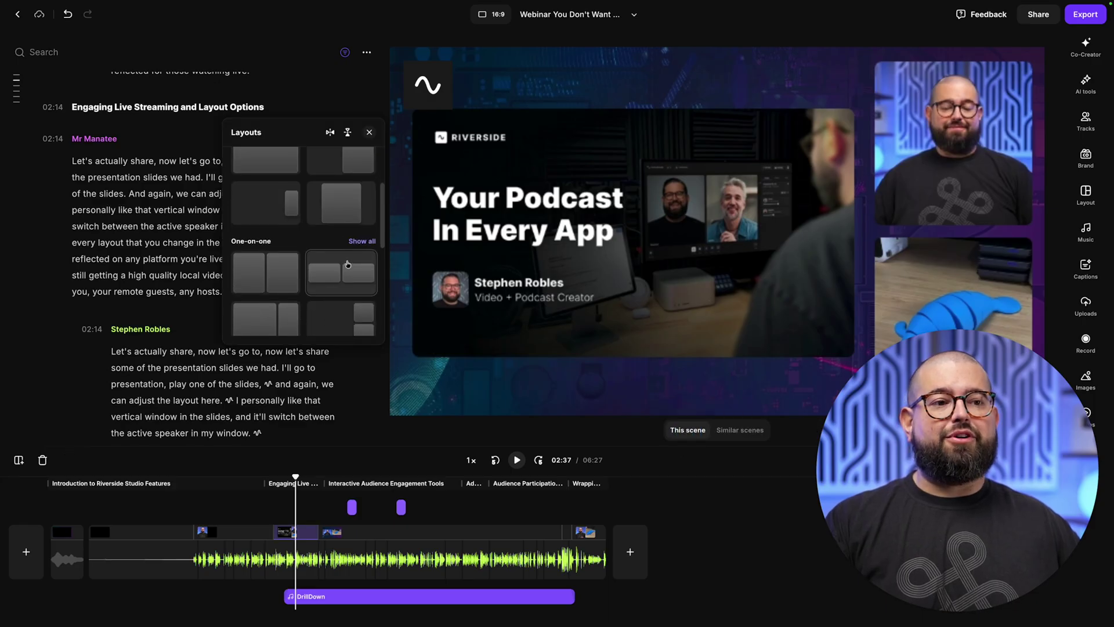
{"action": "scroll", "coordinate": [347, 263], "scroll_direction": "down", "scroll_amount": 2}
{"action": "left_click", "coordinate": [288, 261]}
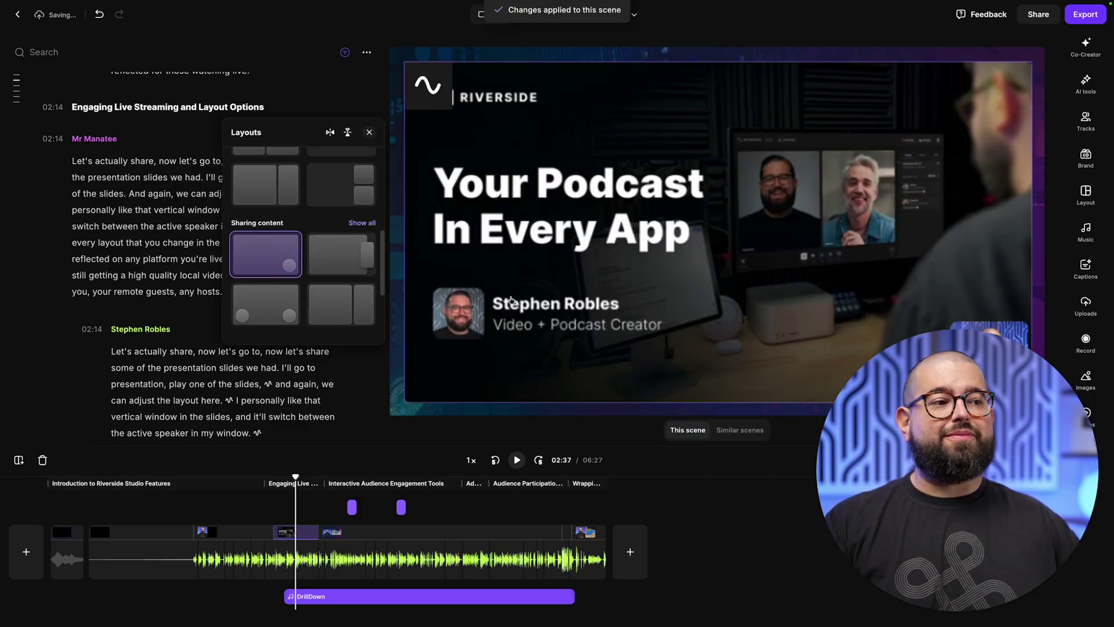
{"action": "left_click", "coordinate": [1006, 346]}
{"action": "left_click", "coordinate": [960, 306]}
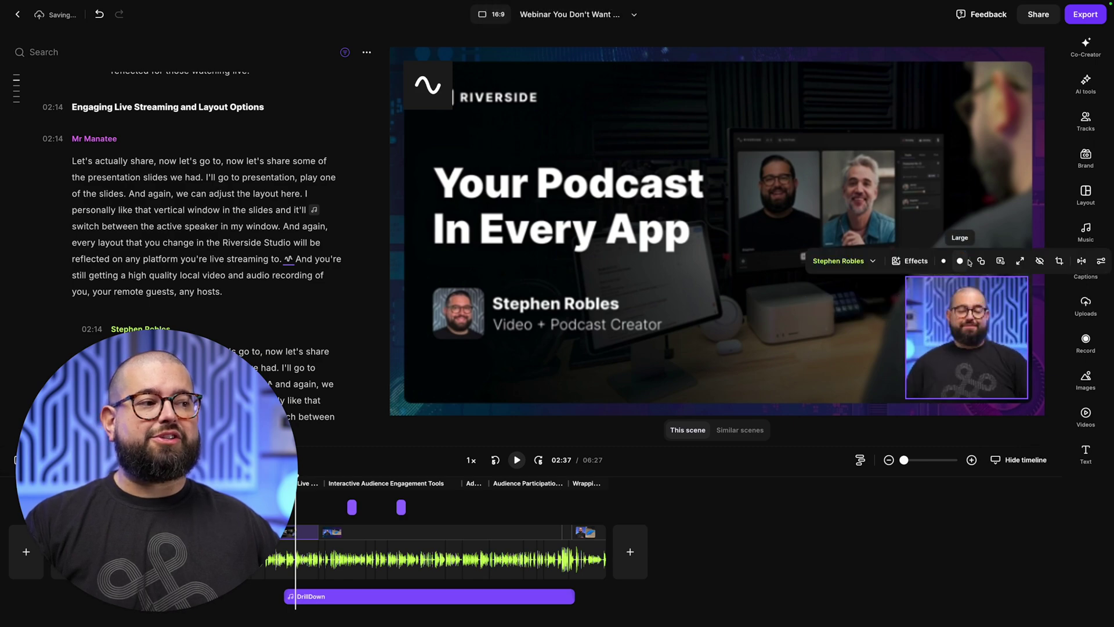
{"action": "left_click", "coordinate": [777, 375]}
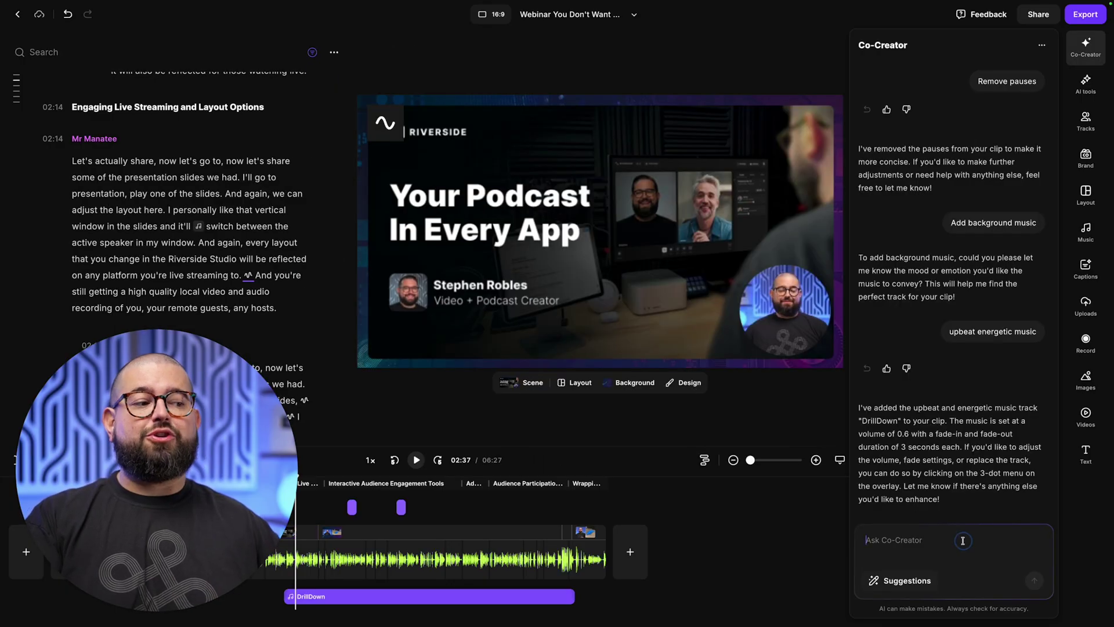
- Request B-roll of people editing at a computer, then open the Generate video prompt box
{"action": "type", "text": "Add several b r"}
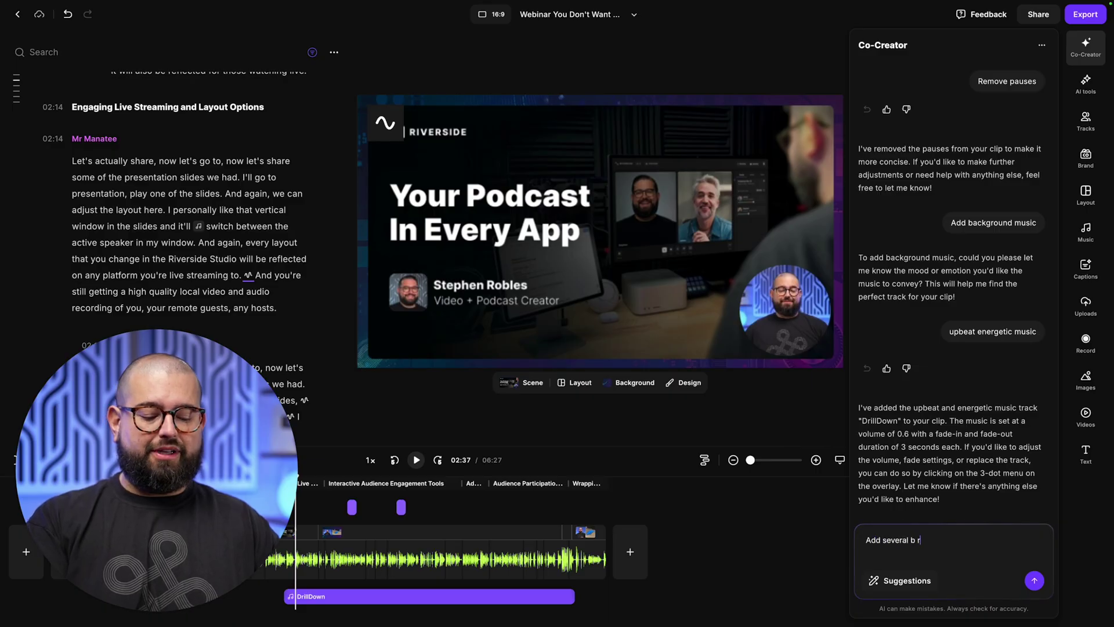
{"action": "key", "text": "Return"}
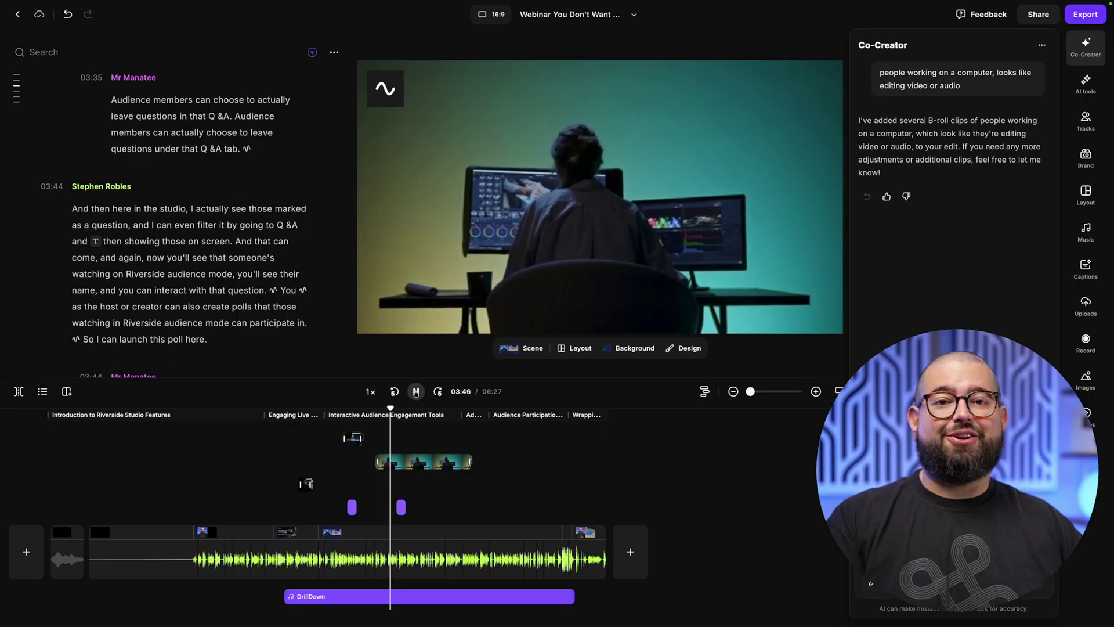
{"action": "left_click", "coordinate": [1086, 414]}
{"action": "left_click", "coordinate": [911, 105]}
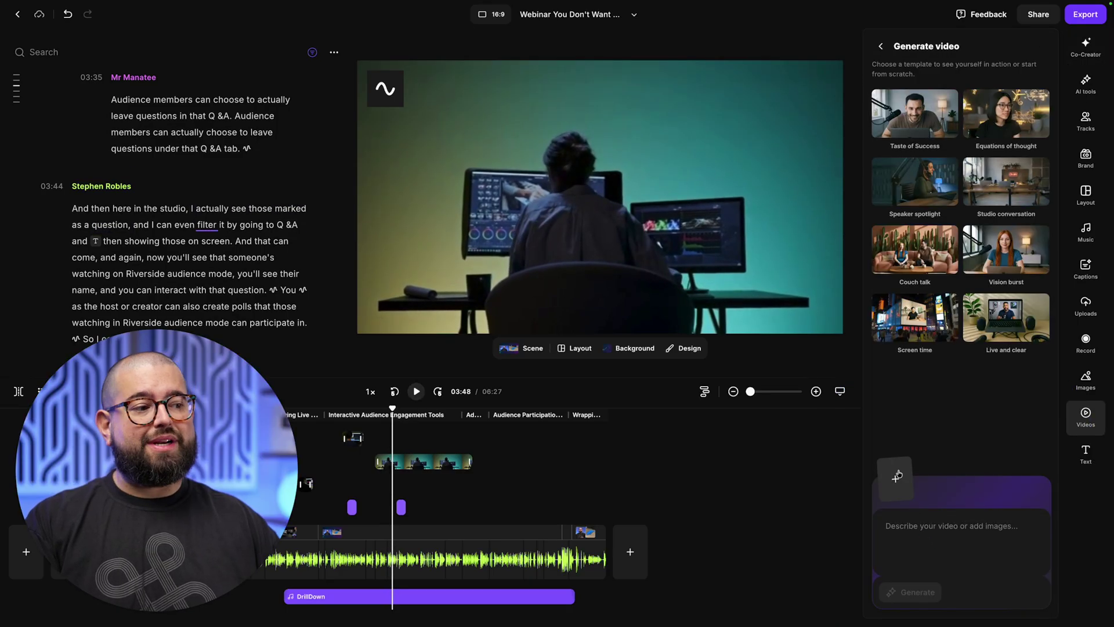
{"action": "left_click", "coordinate": [919, 526]}
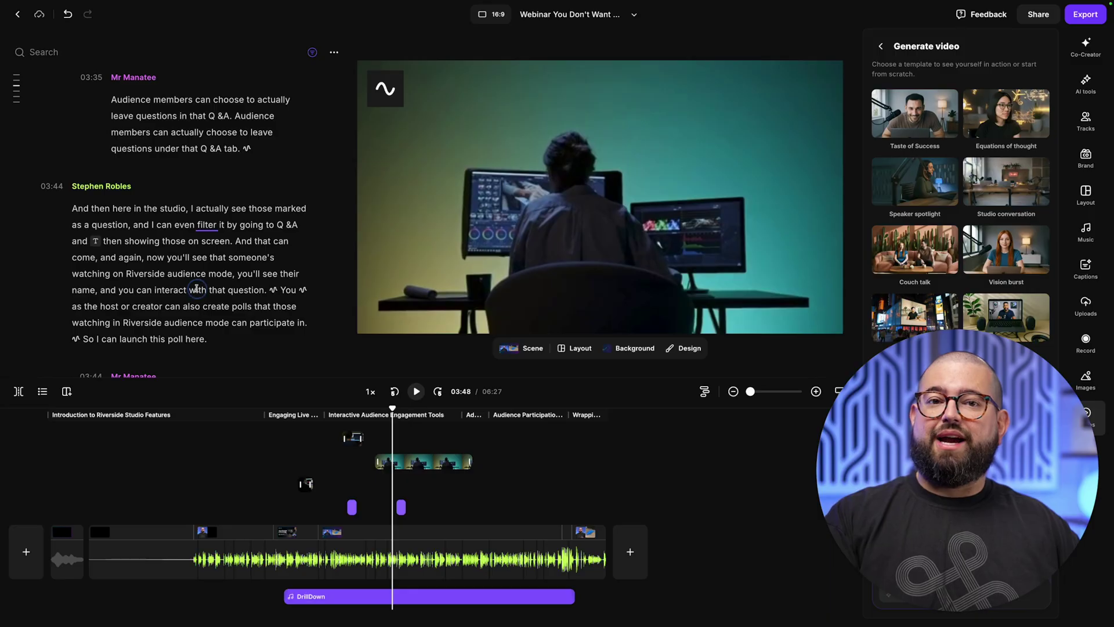
- Delete the 'And then here' Q&A passage from the transcript and switch the video to 9:16
{"action": "left_click_drag", "start_coordinate": [74, 207], "coordinate": [111, 218]}
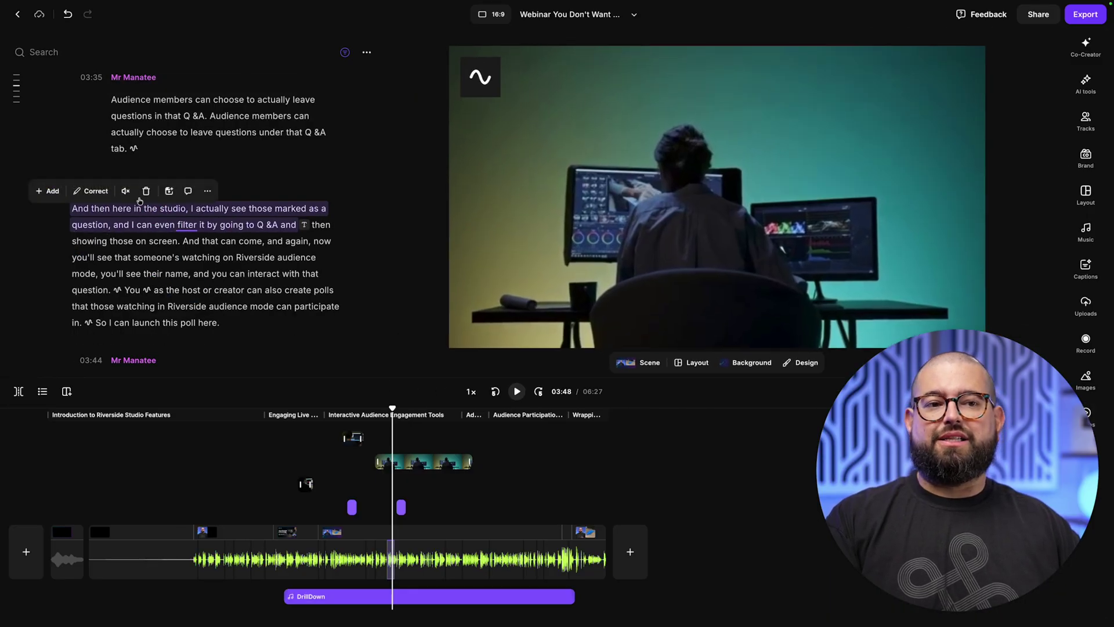
{"action": "left_click", "coordinate": [146, 190]}
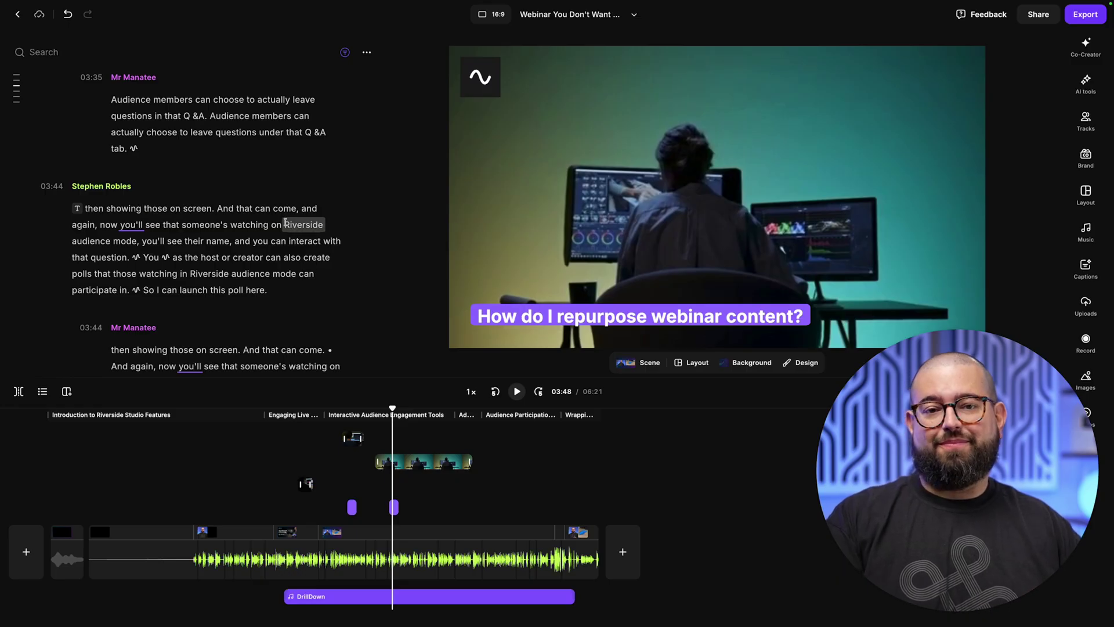
{"action": "left_click", "coordinate": [490, 14]}
{"action": "left_click", "coordinate": [484, 110]}
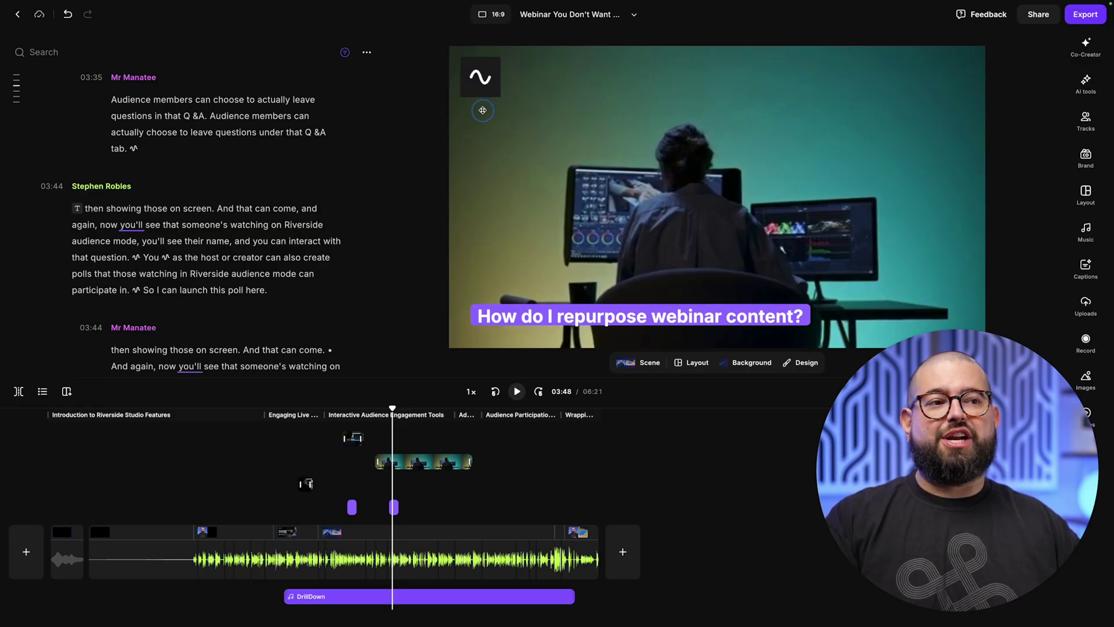
- Use the first Solo speaker layout for the vertical version and set export quality to 2160p 4K
{"action": "left_click", "coordinate": [514, 191]}
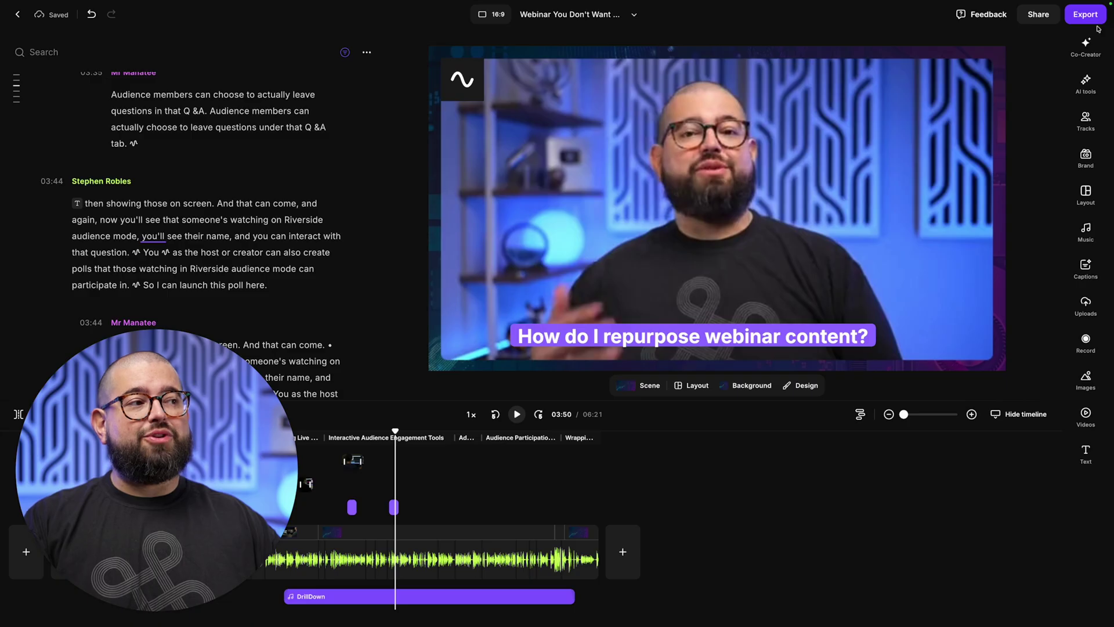
{"action": "left_click", "coordinate": [1085, 14]}
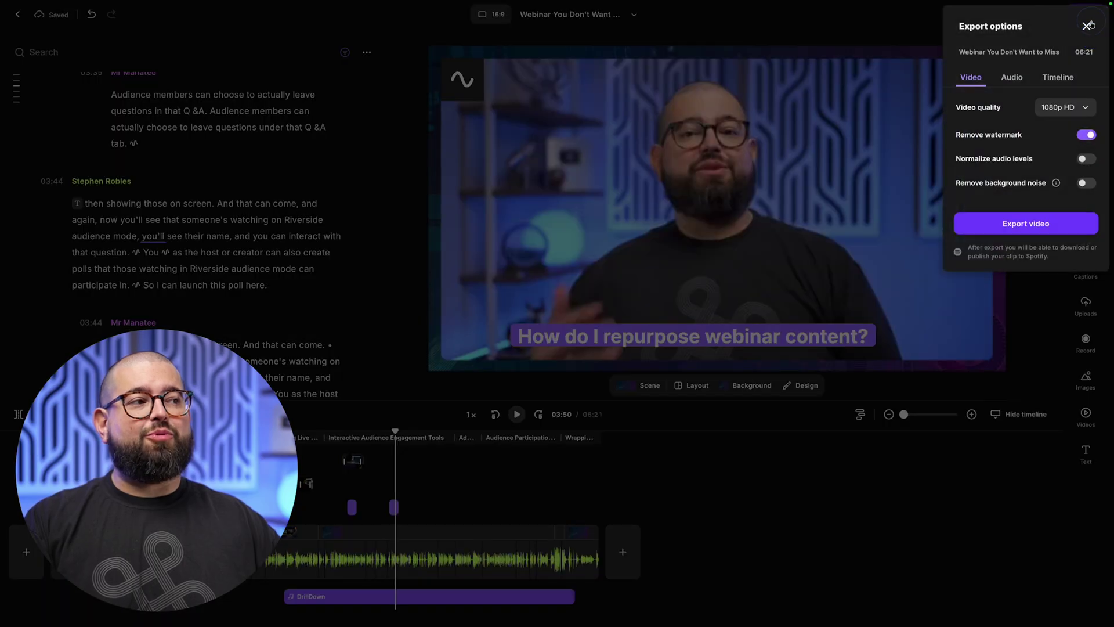
{"action": "left_click", "coordinate": [1065, 108]}
{"action": "left_click", "coordinate": [1051, 177]}
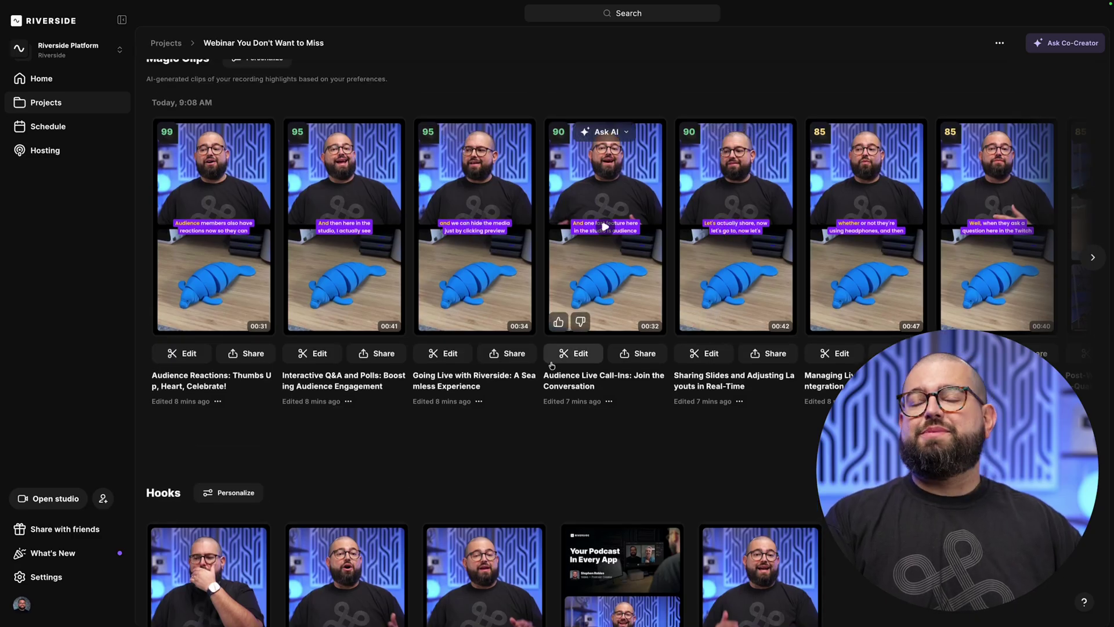
- Scroll through the project's Magic Clips, Hooks and Snapshots, then back to the top
{"action": "scroll", "coordinate": [551, 365], "scroll_direction": "down", "scroll_amount": 5}
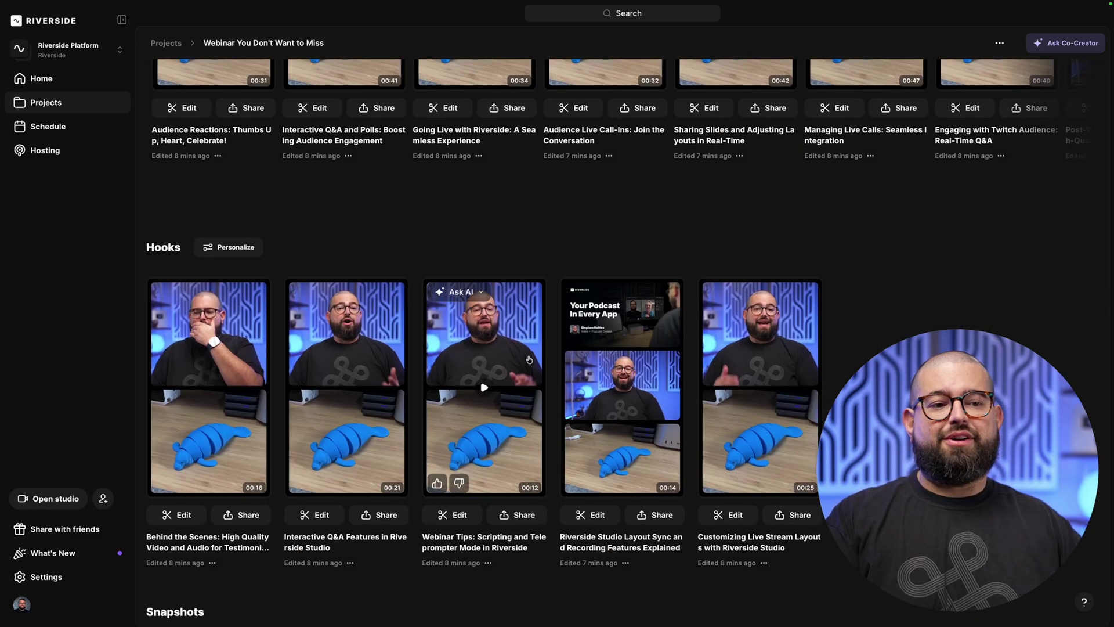
{"action": "scroll", "coordinate": [526, 352], "scroll_direction": "down", "scroll_amount": 3}
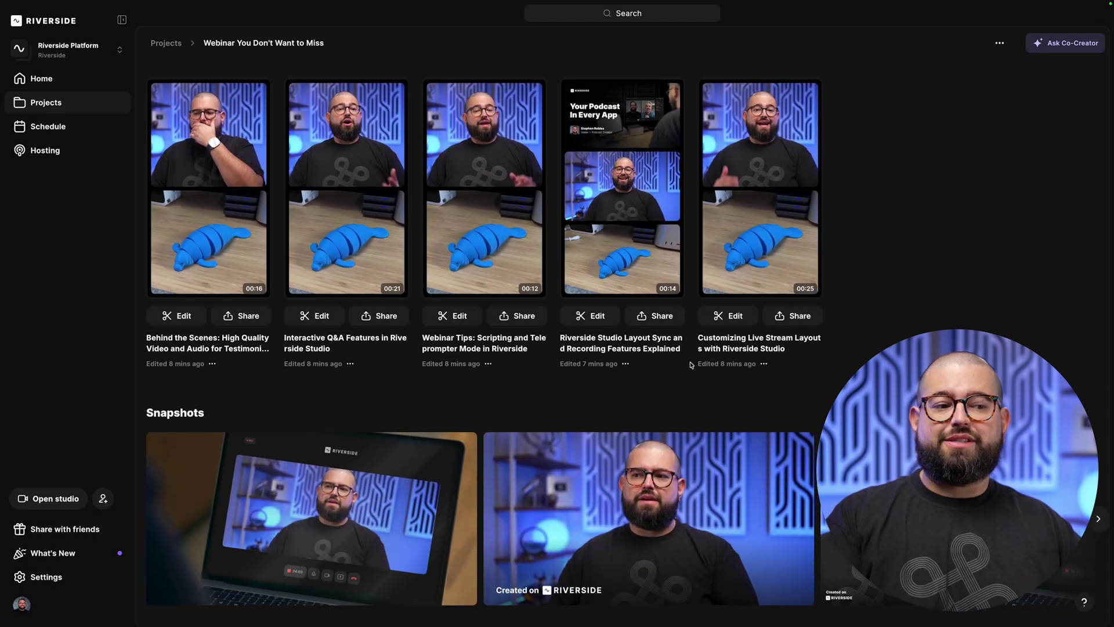
{"action": "scroll", "coordinate": [690, 365], "scroll_direction": "up", "scroll_amount": 3}
{"action": "scroll", "coordinate": [689, 365], "scroll_direction": "up", "scroll_amount": 10}
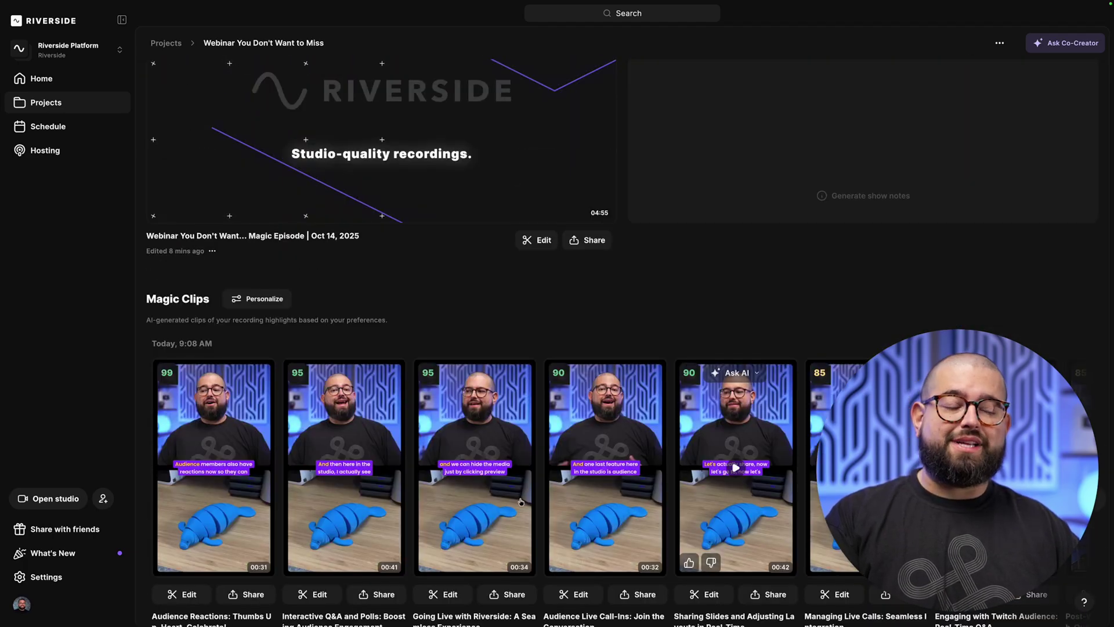
{"action": "scroll", "coordinate": [598, 371], "scroll_direction": "up", "scroll_amount": 6}
- Open the October 21 session's registrant list and check its Sync to options
{"action": "left_click", "coordinate": [1027, 198]}
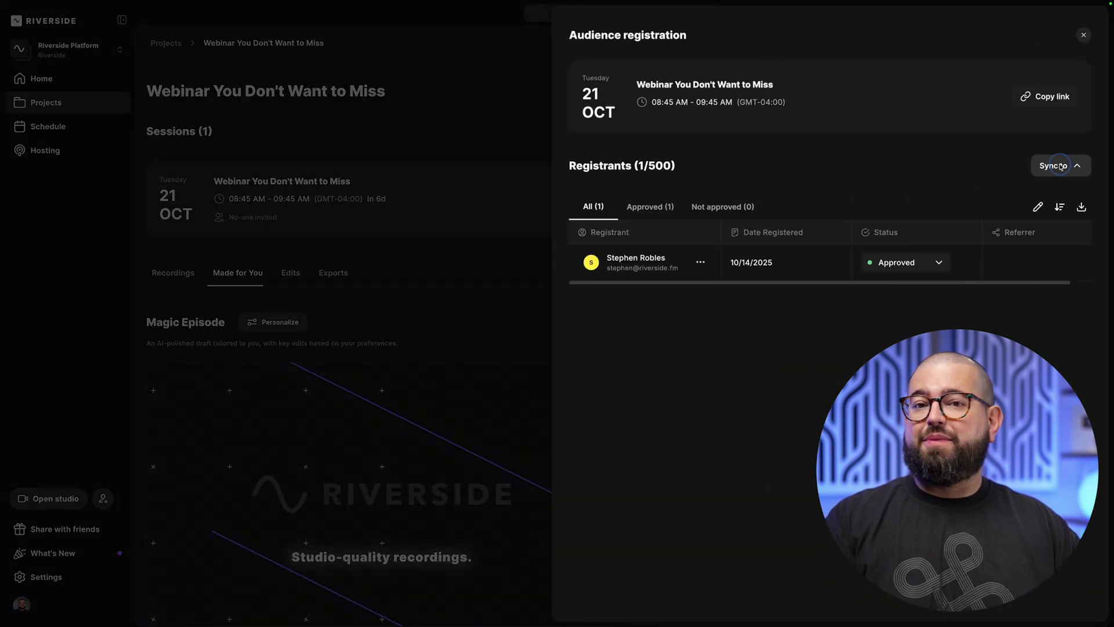
{"action": "left_click", "coordinate": [1058, 165]}
{"action": "left_click", "coordinate": [631, 361]}
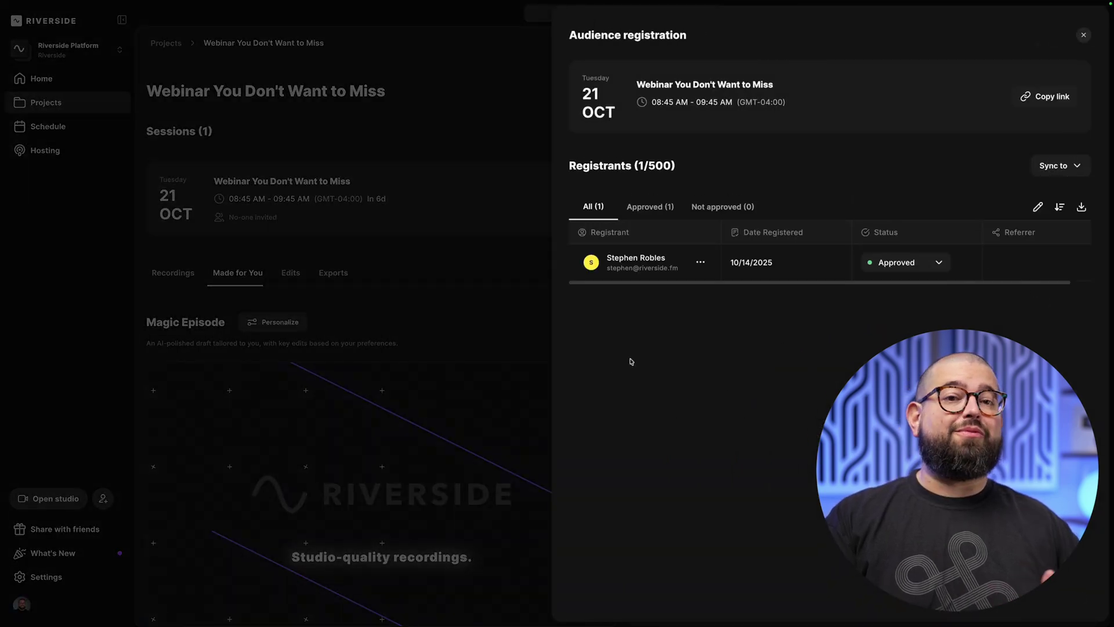